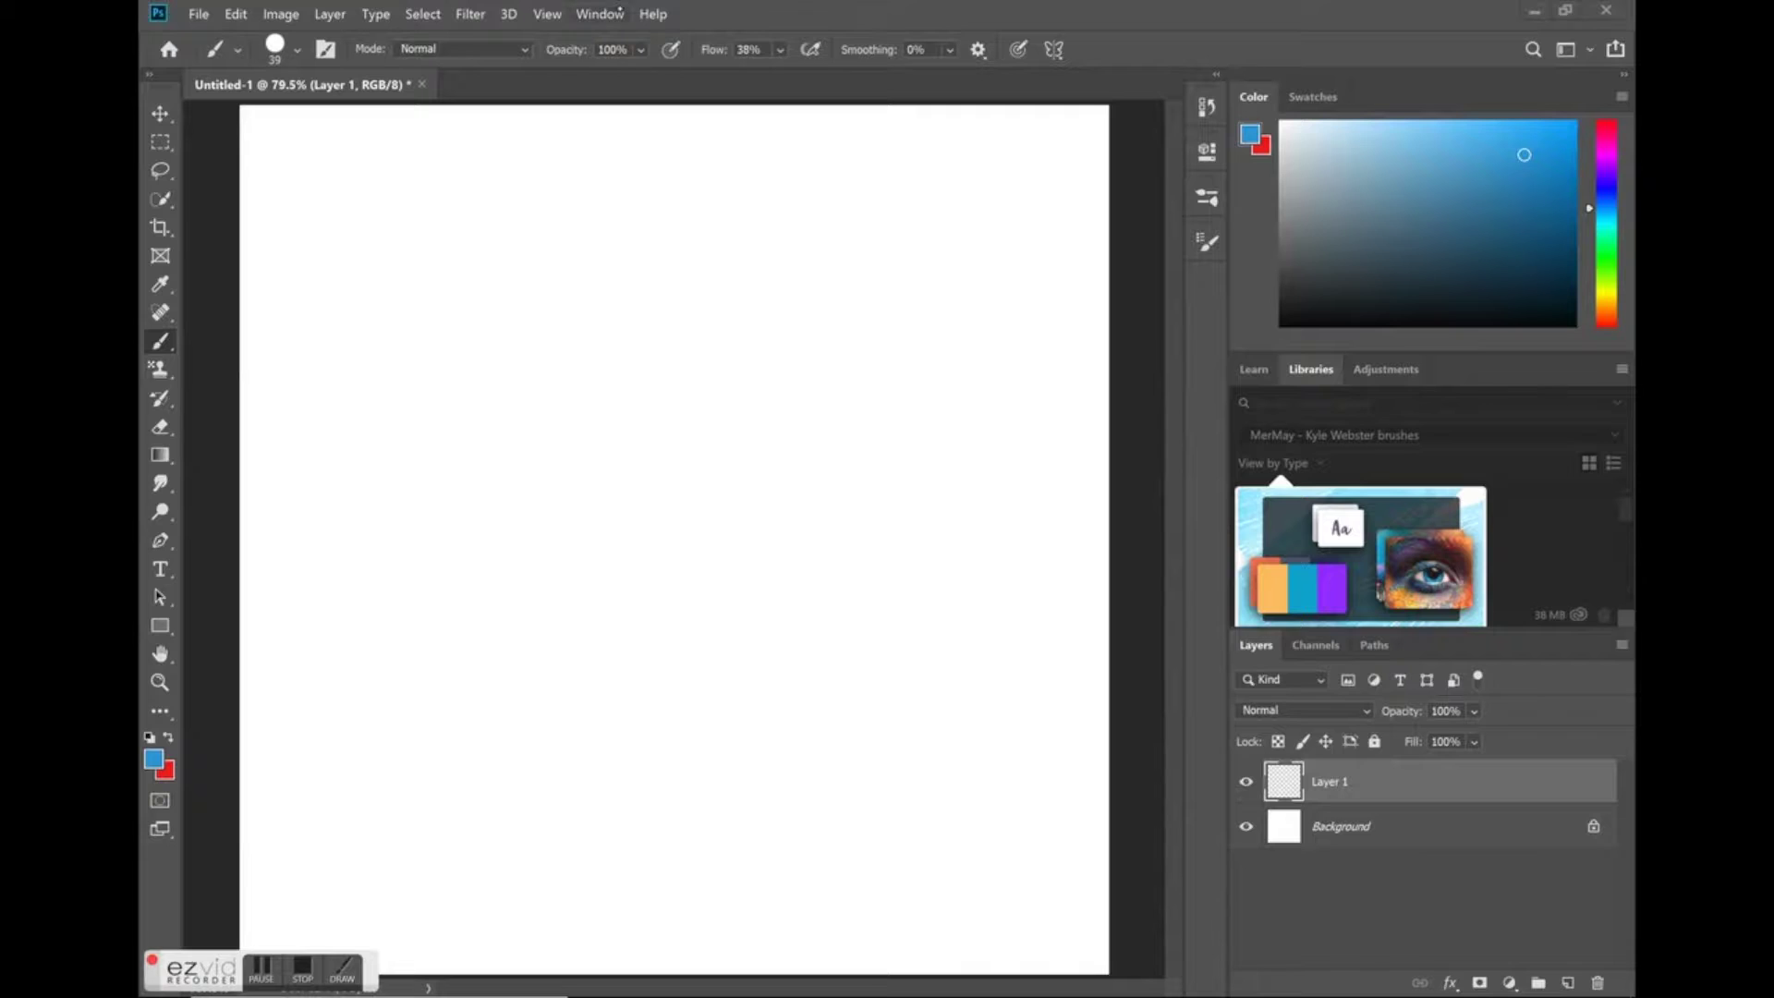
Try the Hard Round and Soft Round Pressure Opacity presets from the general brushes.
{"action": "left_click", "coordinate": [600, 13]}
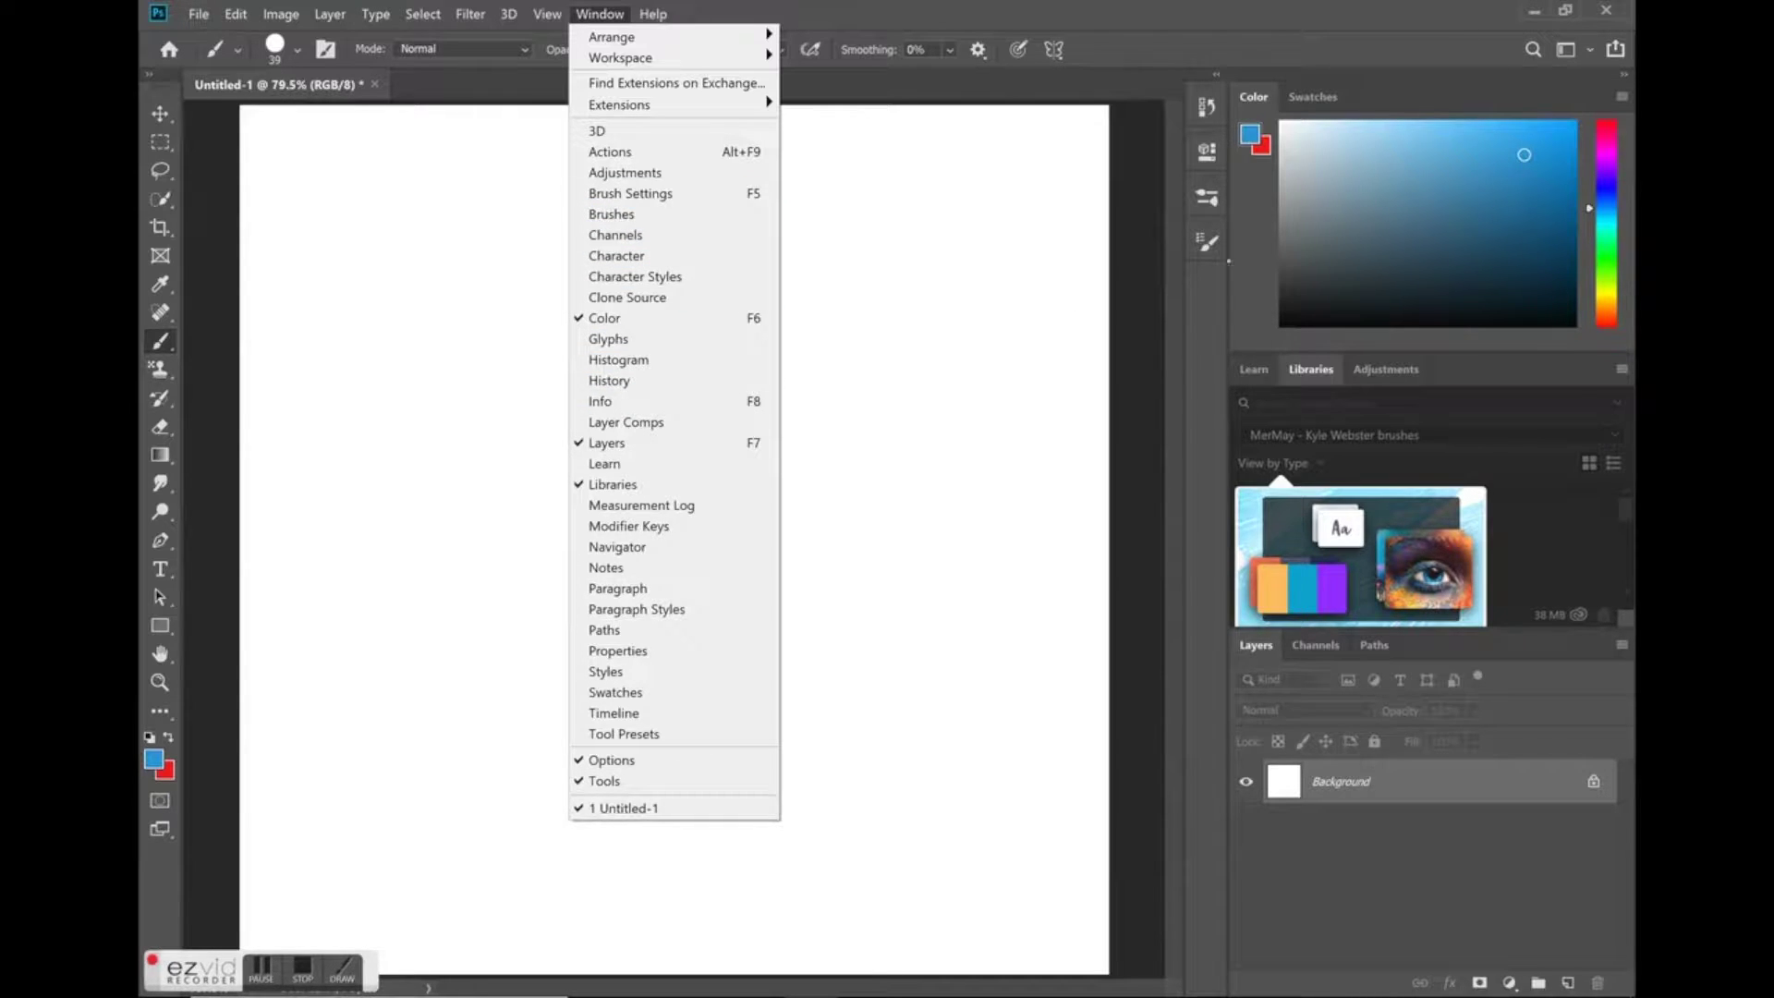
{"action": "key", "text": "Escape"}
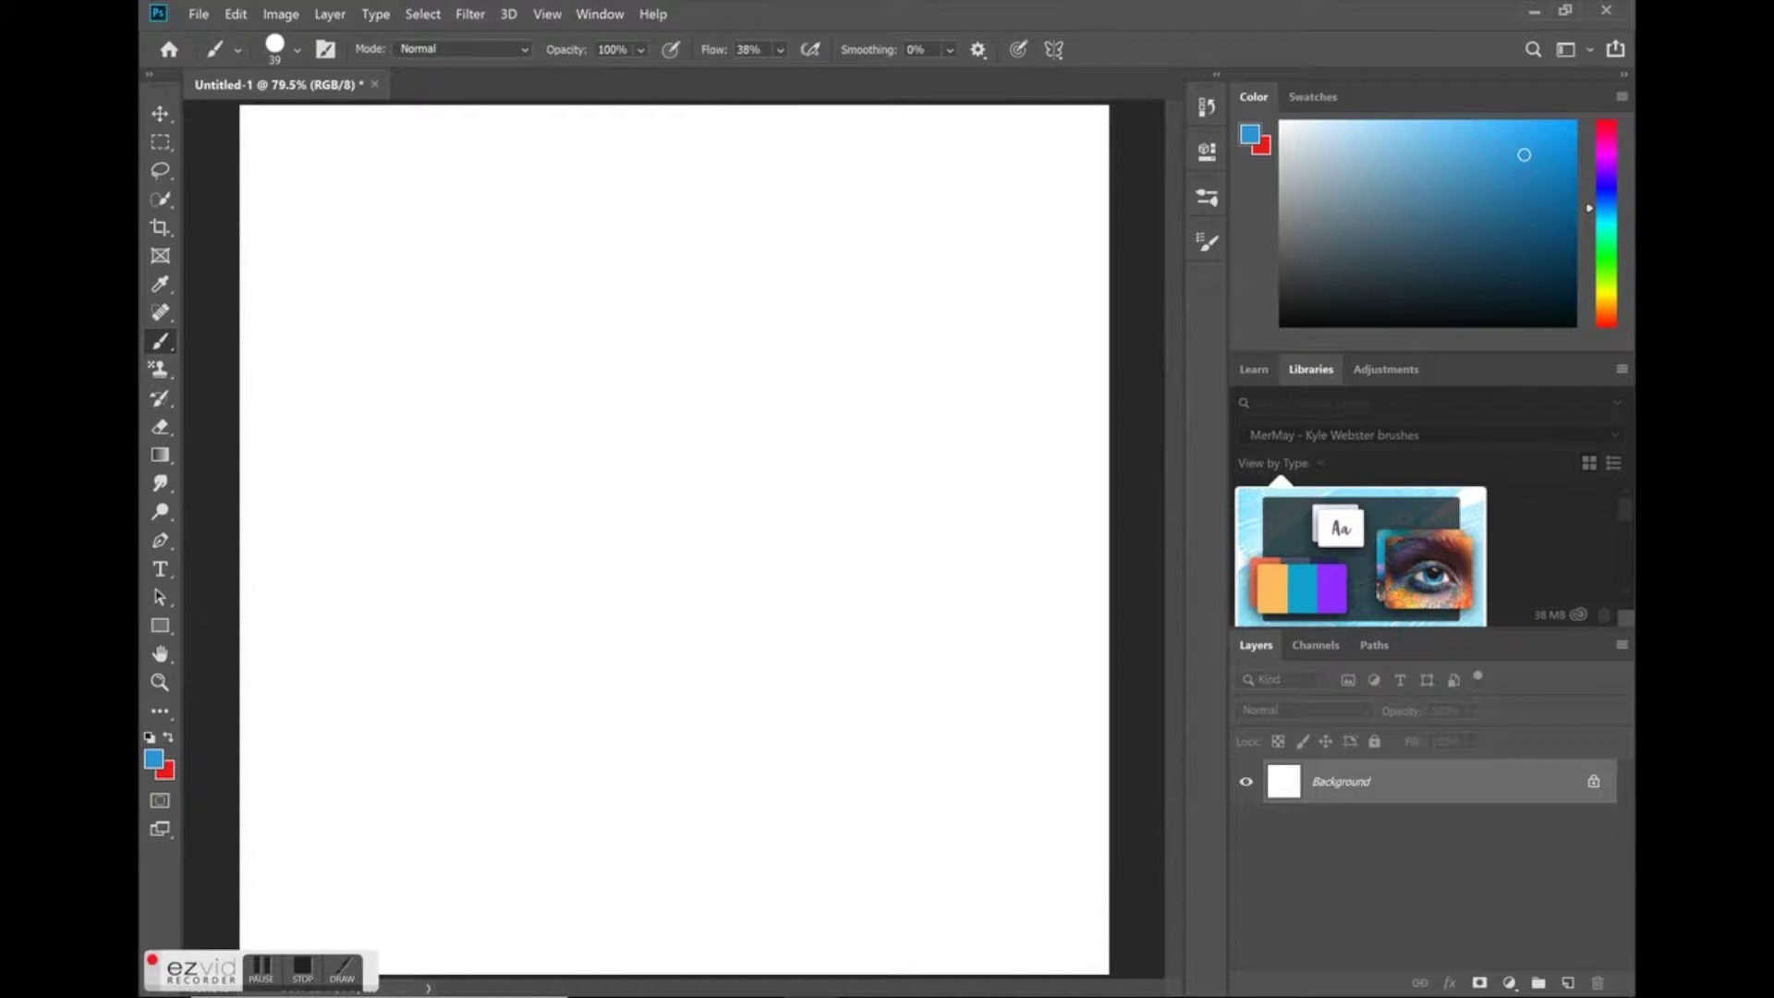
{"action": "left_click", "coordinate": [1206, 197]}
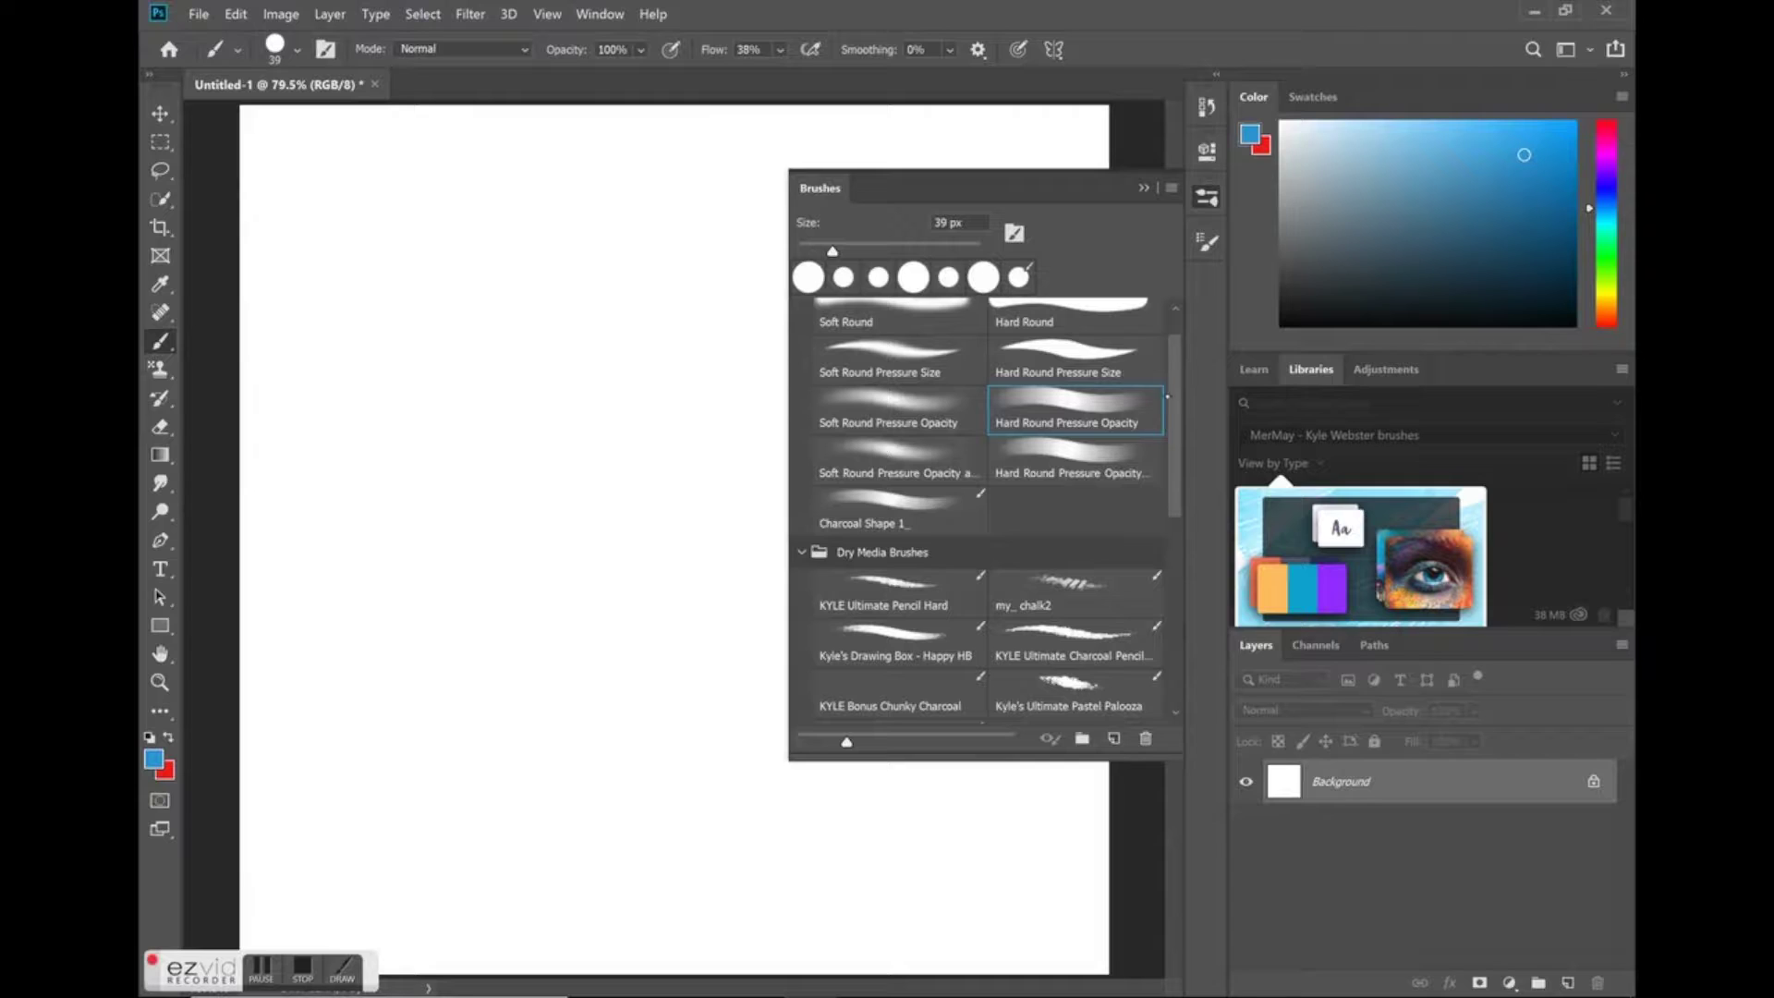
{"action": "scroll", "coordinate": [1171, 388], "scroll_direction": "up", "scroll_amount": 1}
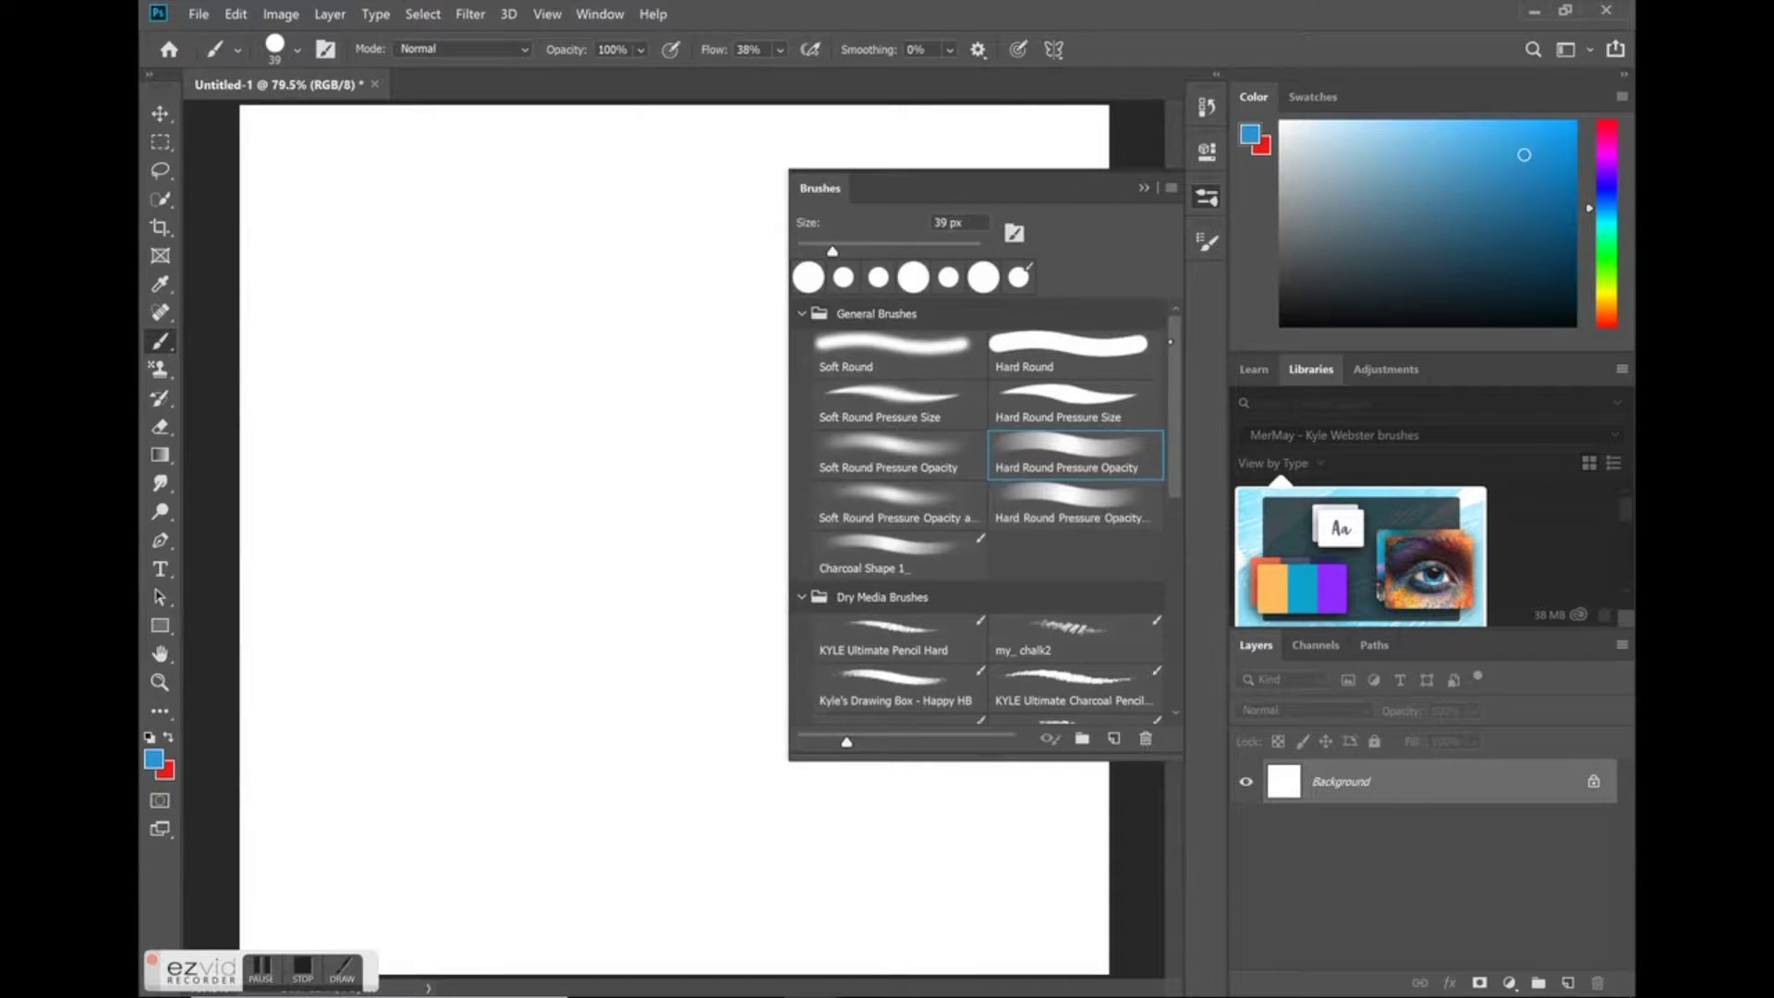
{"action": "left_click", "coordinate": [1073, 360]}
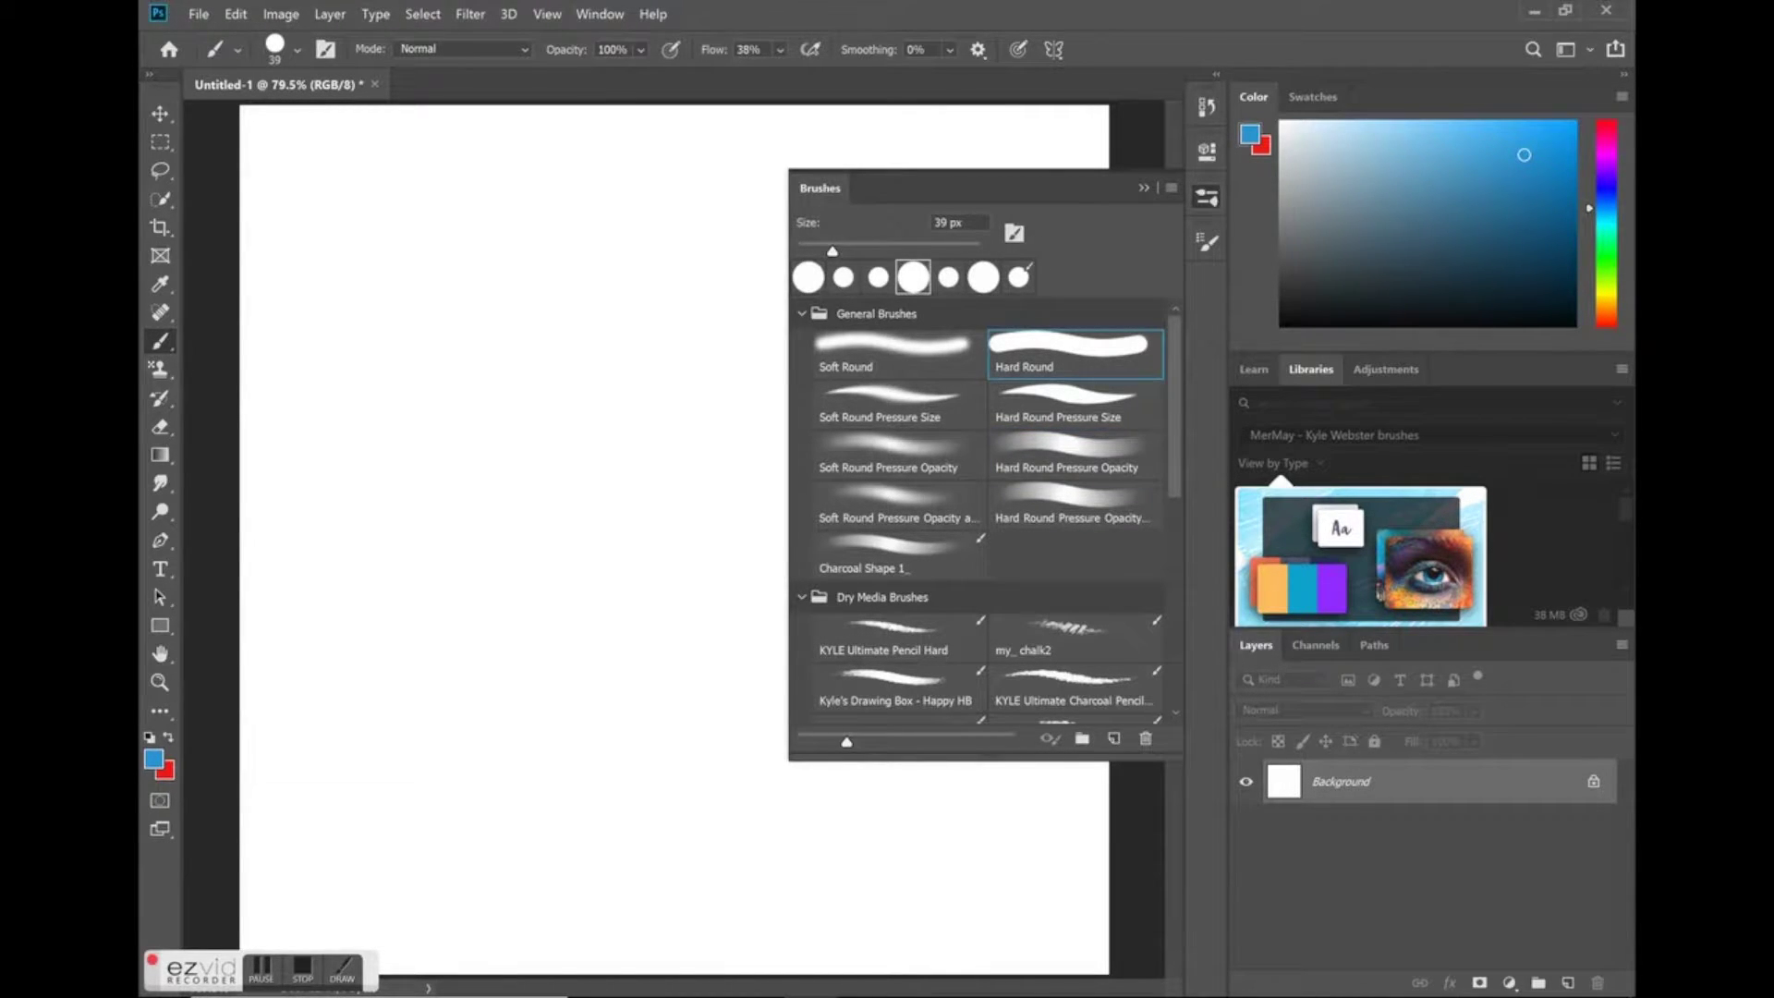
{"action": "left_click", "coordinate": [935, 460]}
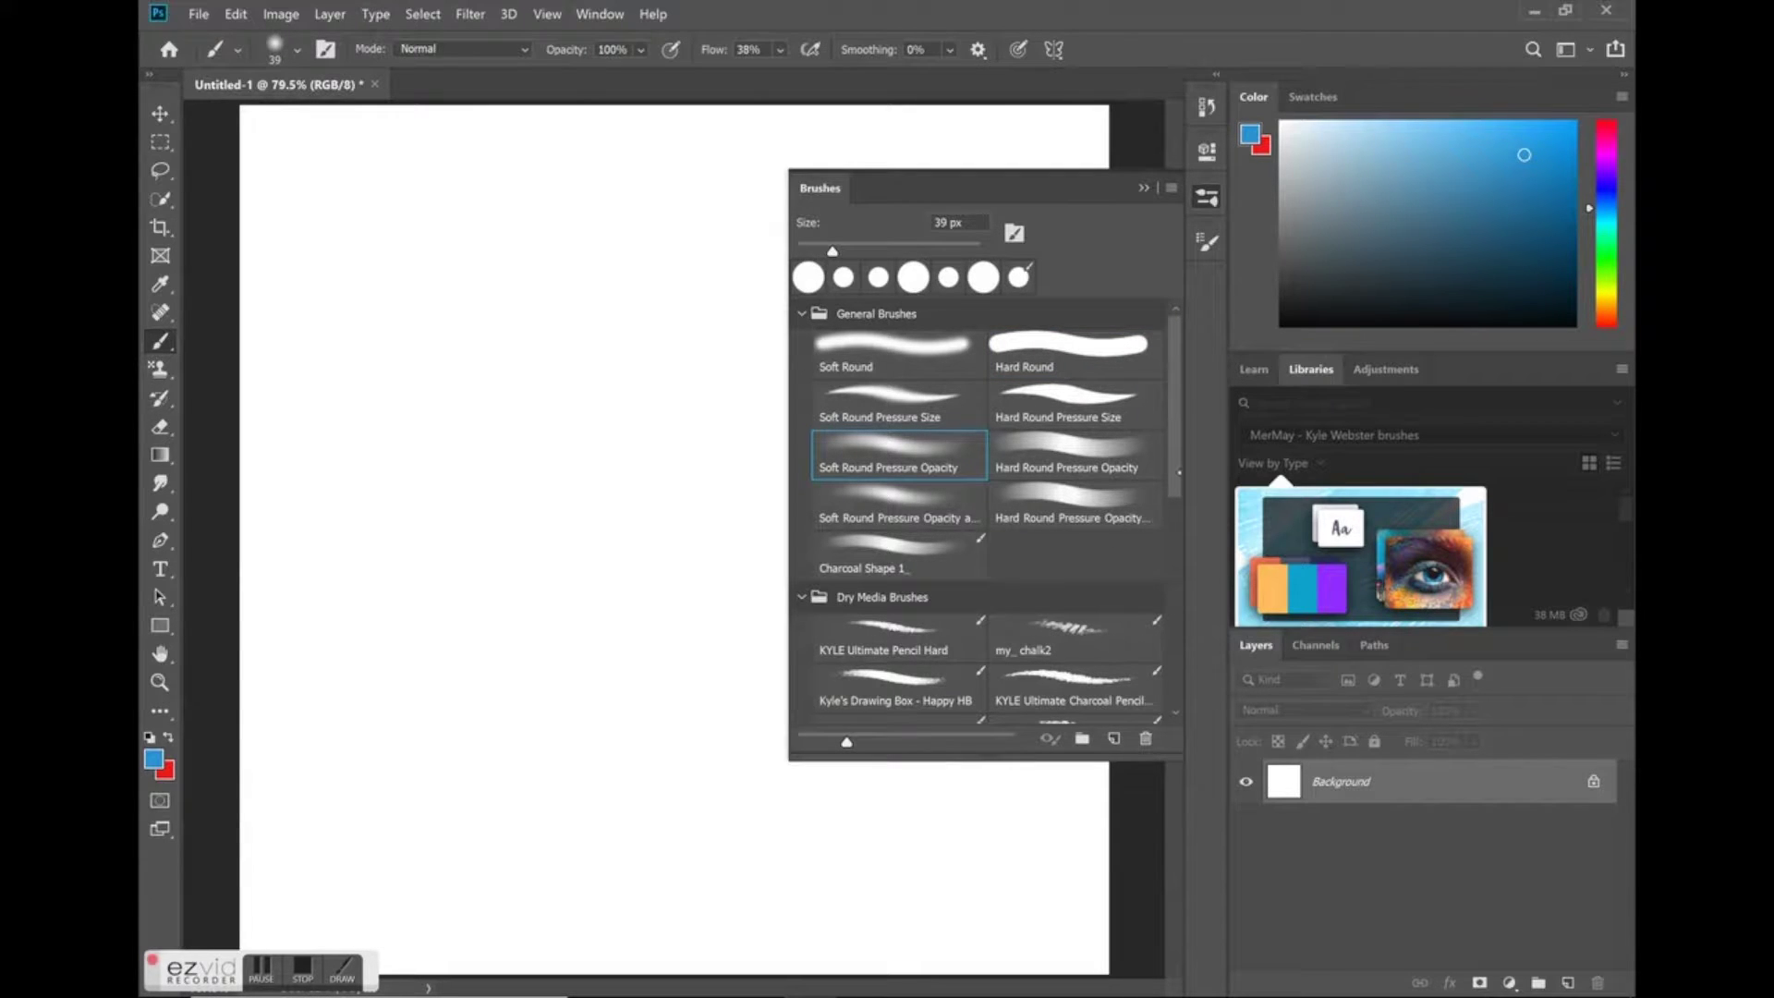
Browse the brush presets and select Hard Round Pressure Size from the general brushes.
{"action": "scroll", "coordinate": [872, 491], "scroll_direction": "down", "scroll_amount": 5}
{"action": "scroll", "coordinate": [872, 491], "scroll_direction": "up", "scroll_amount": 5}
{"action": "scroll", "coordinate": [979, 508], "scroll_direction": "down", "scroll_amount": 3}
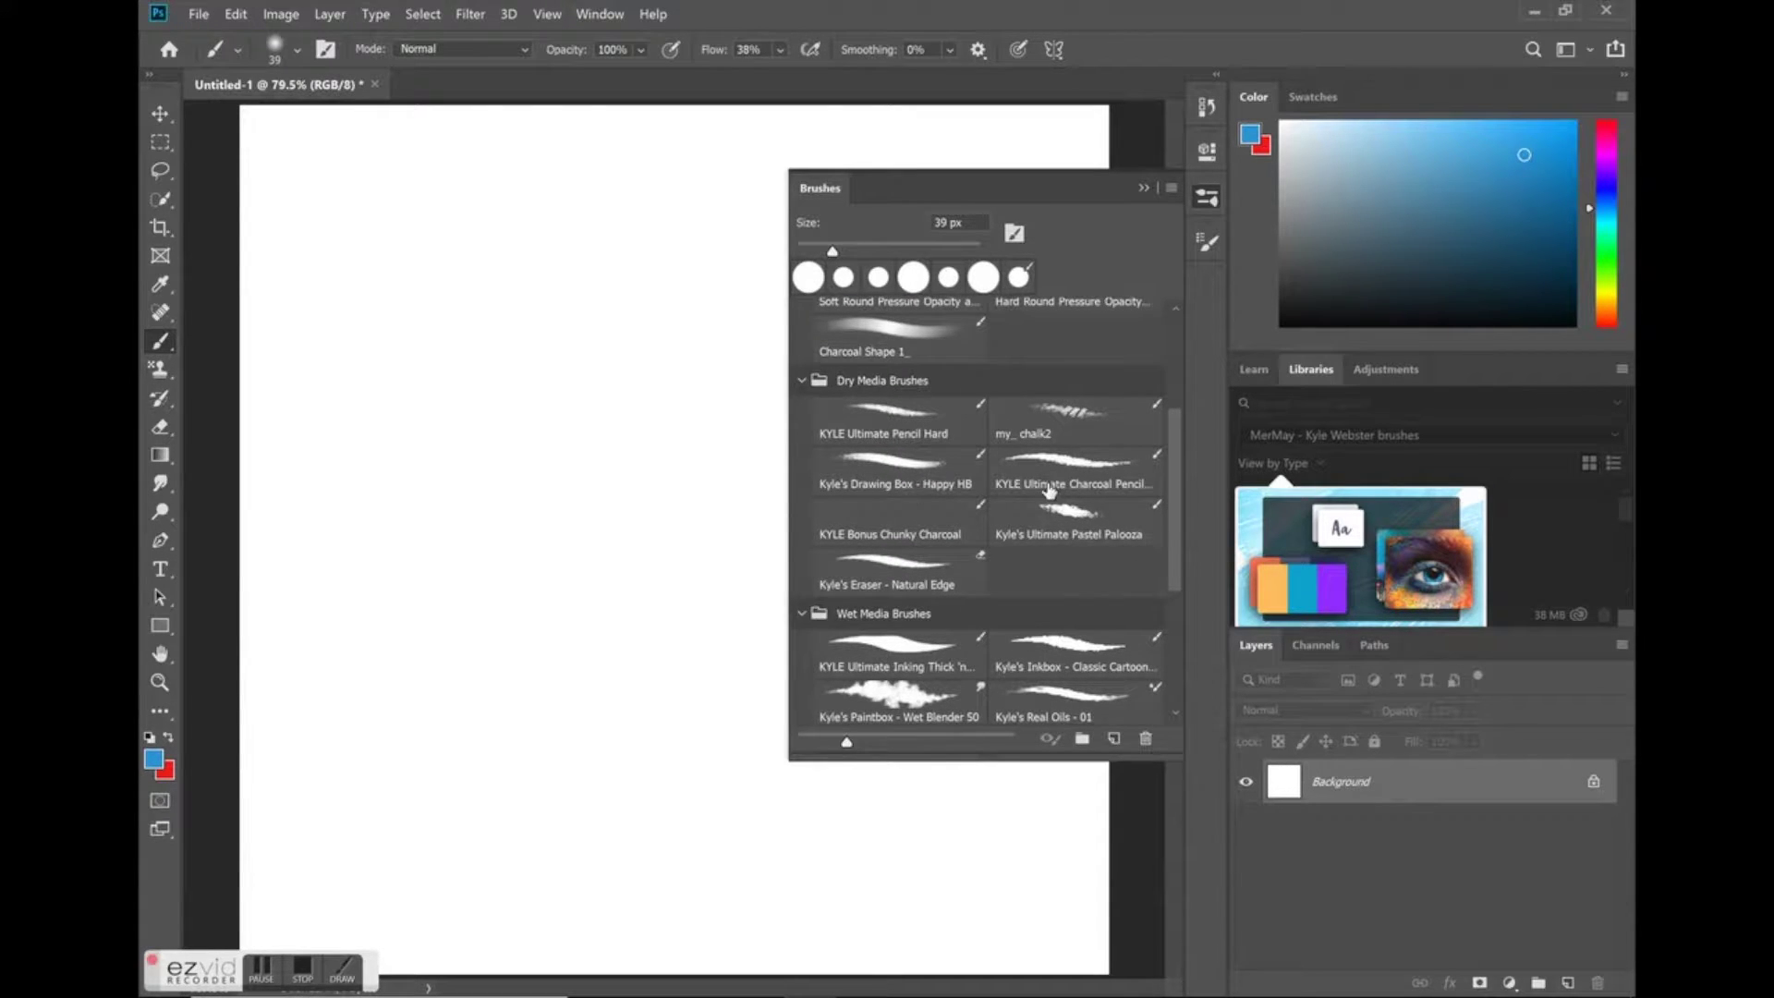
{"action": "scroll", "coordinate": [885, 596], "scroll_direction": "up", "scroll_amount": 3}
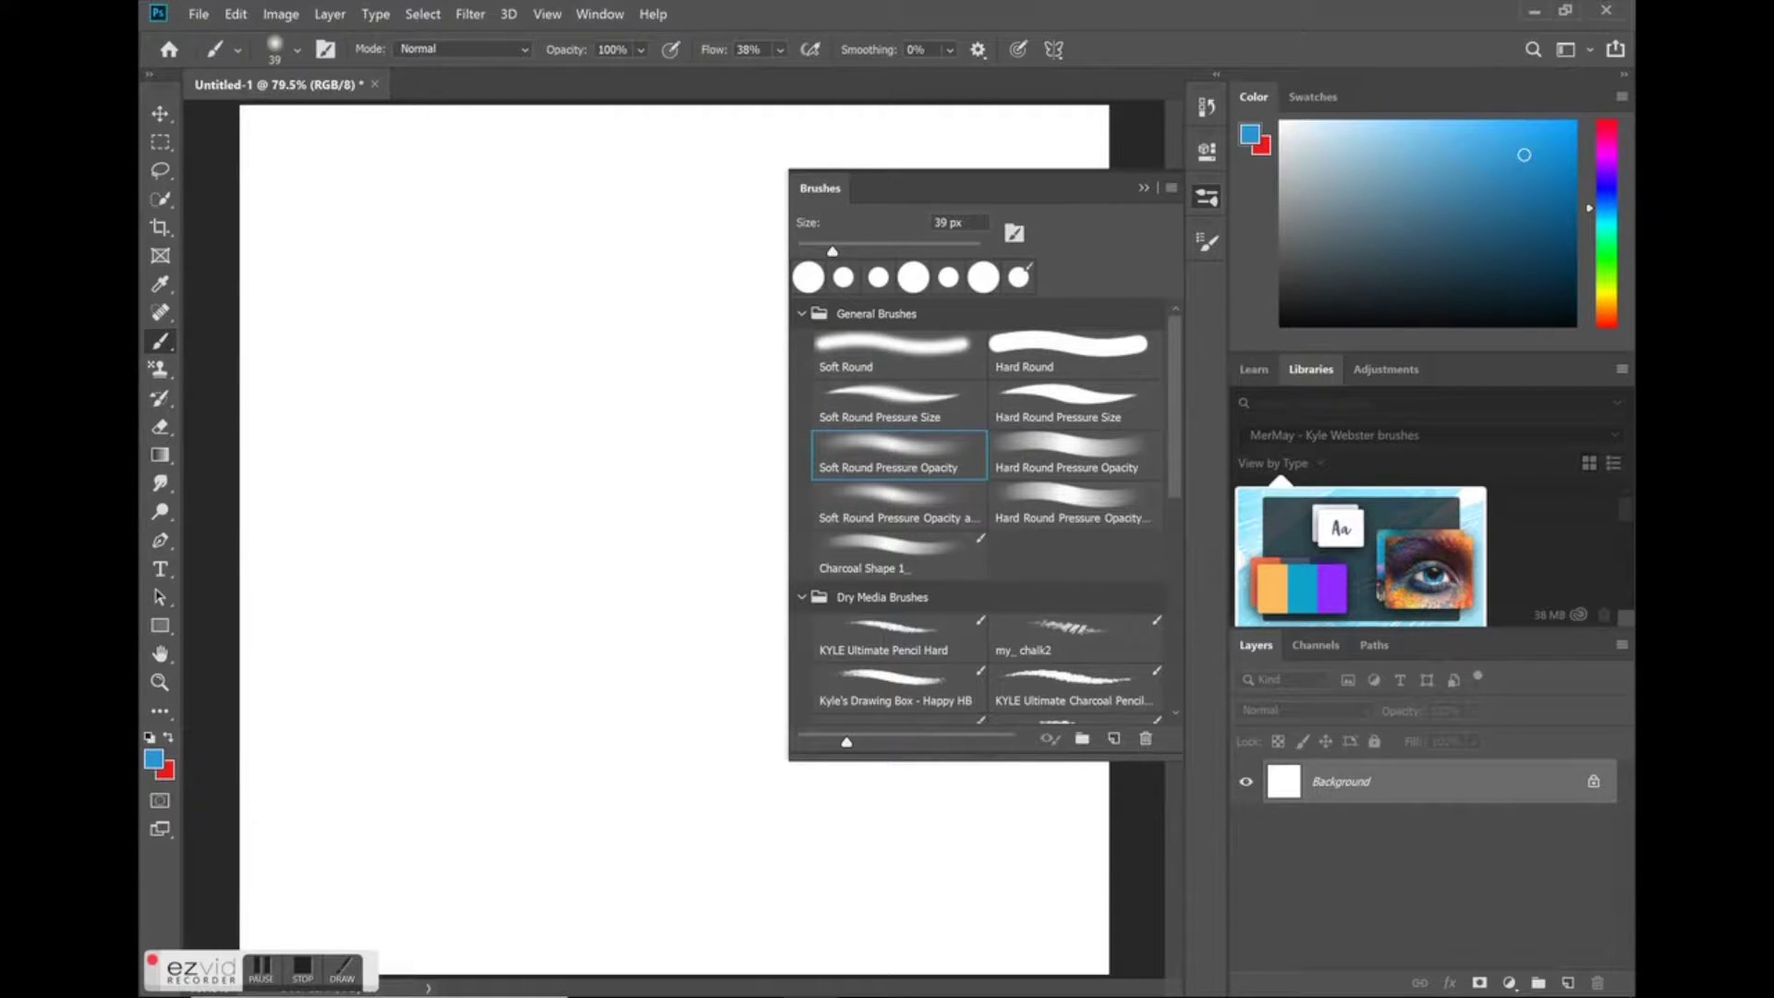
{"action": "left_click", "coordinate": [1072, 399]}
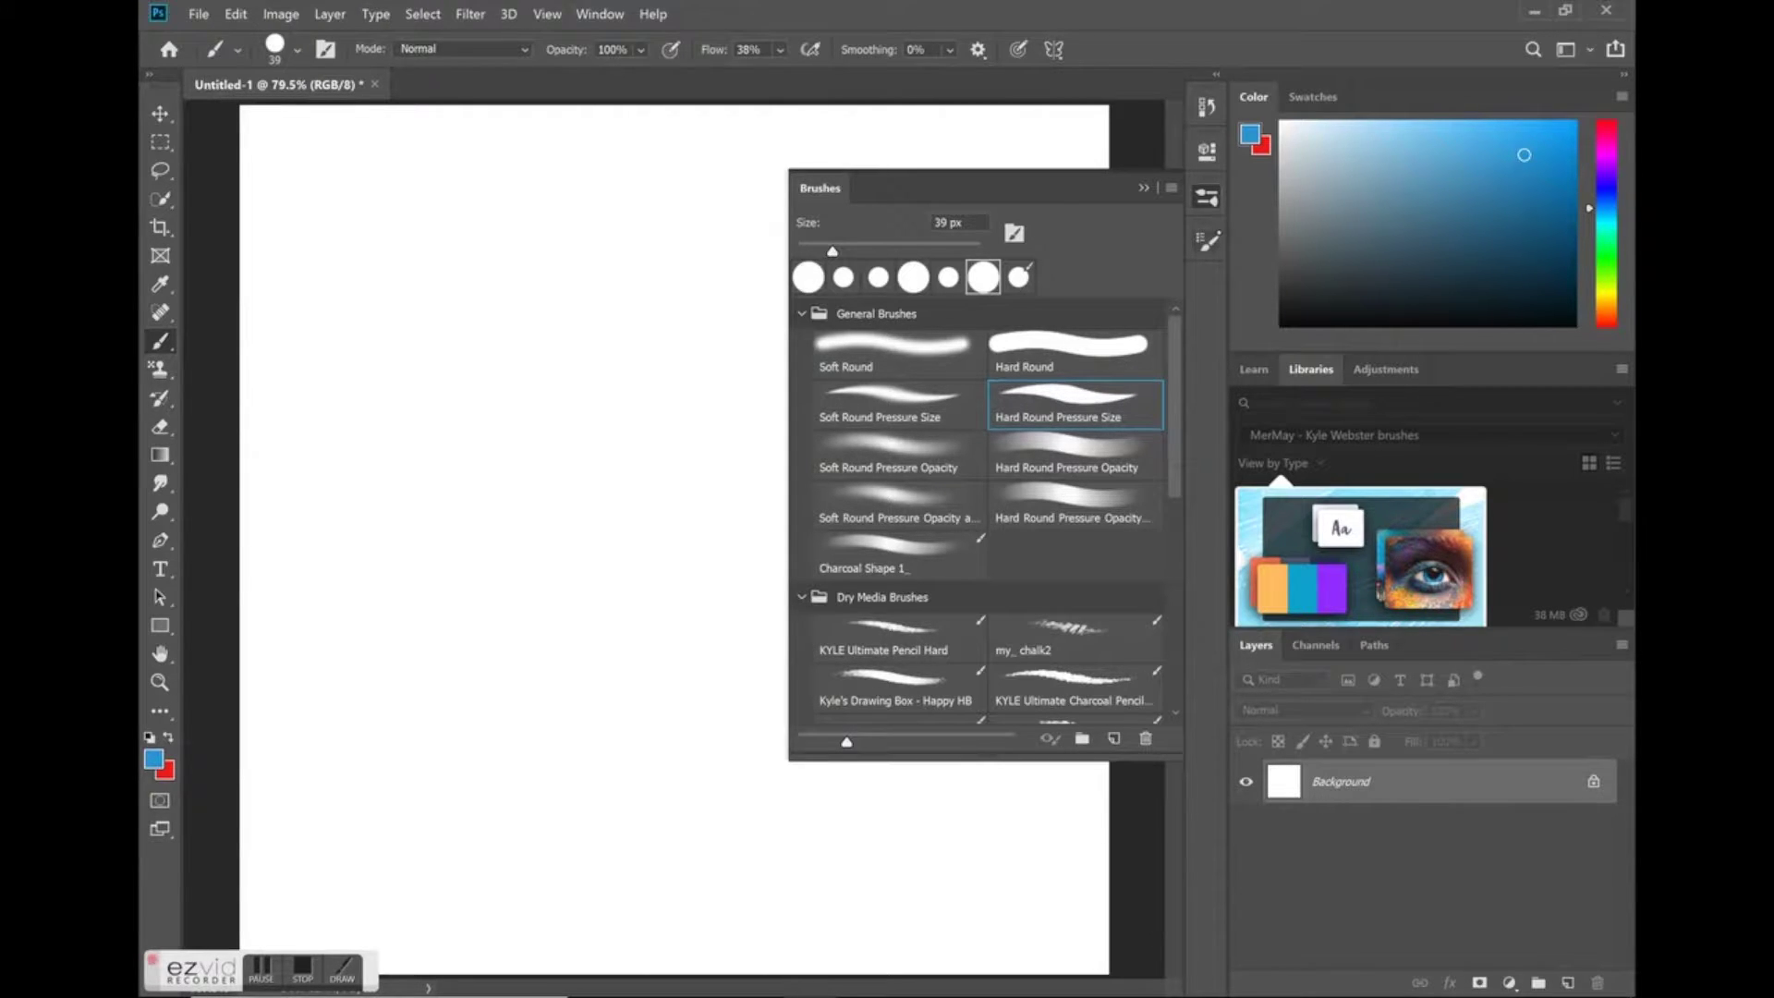
Enable Scattering at 230% scatter, Noise and Wet Edges in the brush settings.
{"action": "key", "text": "F5"}
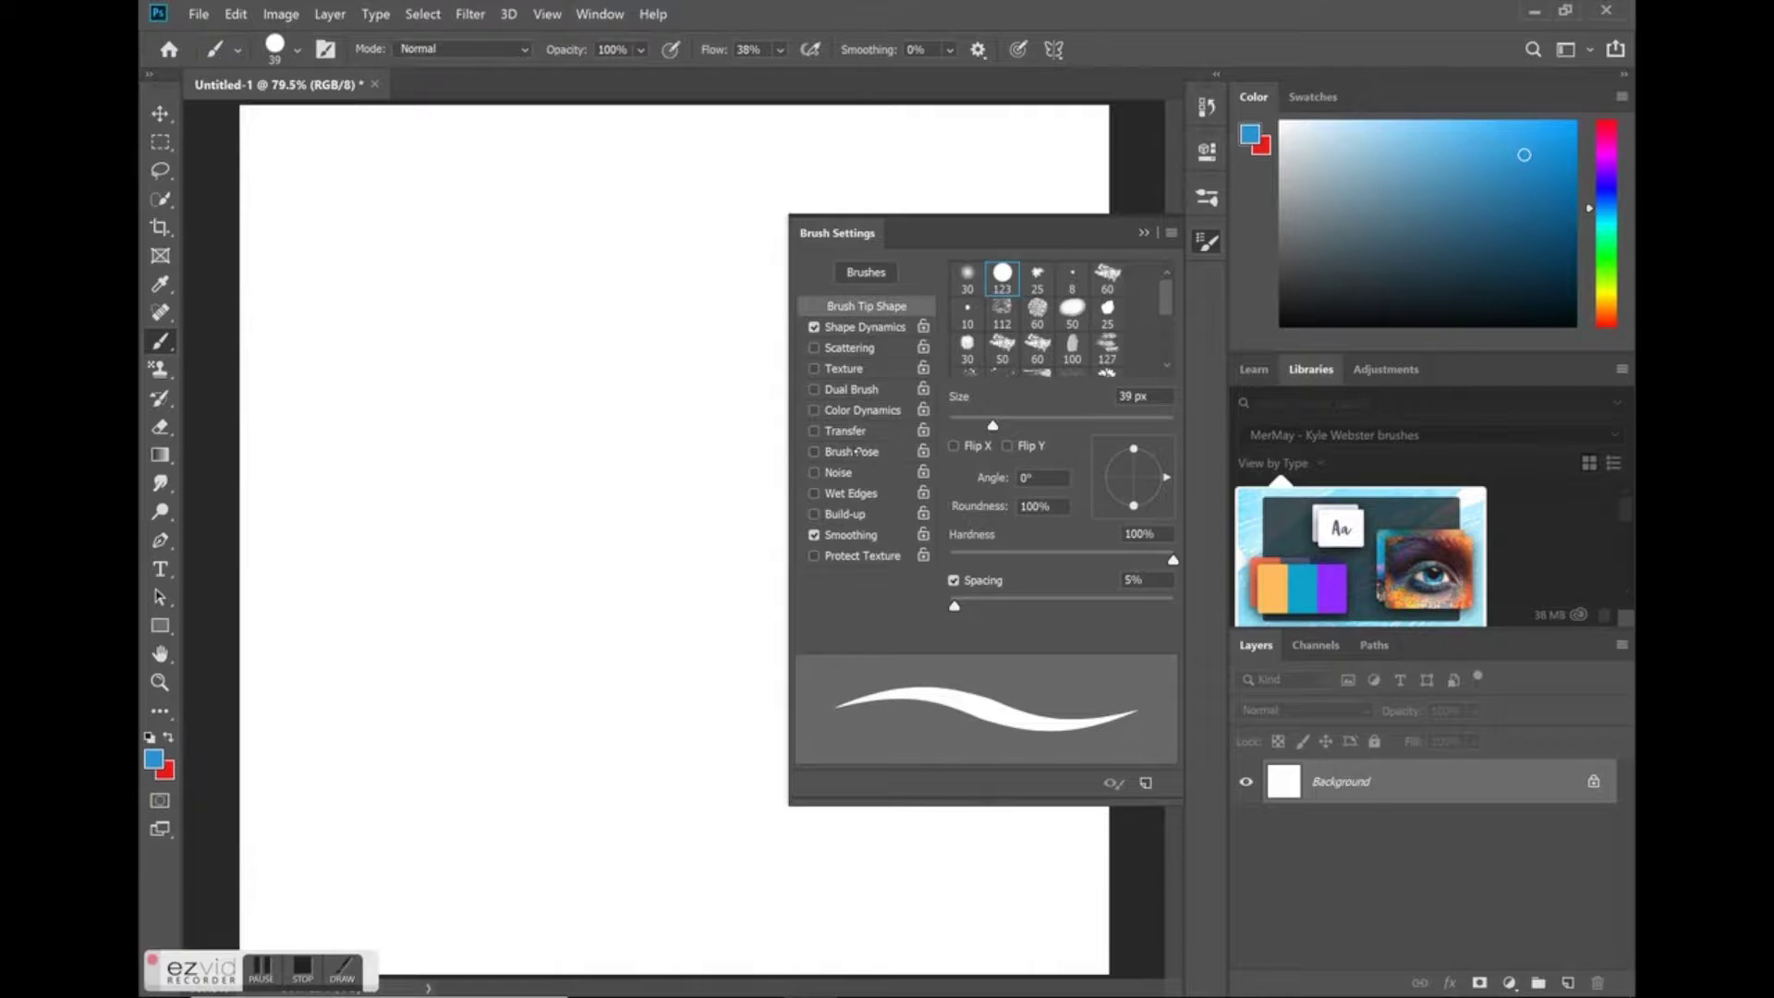
{"action": "left_click", "coordinate": [850, 347]}
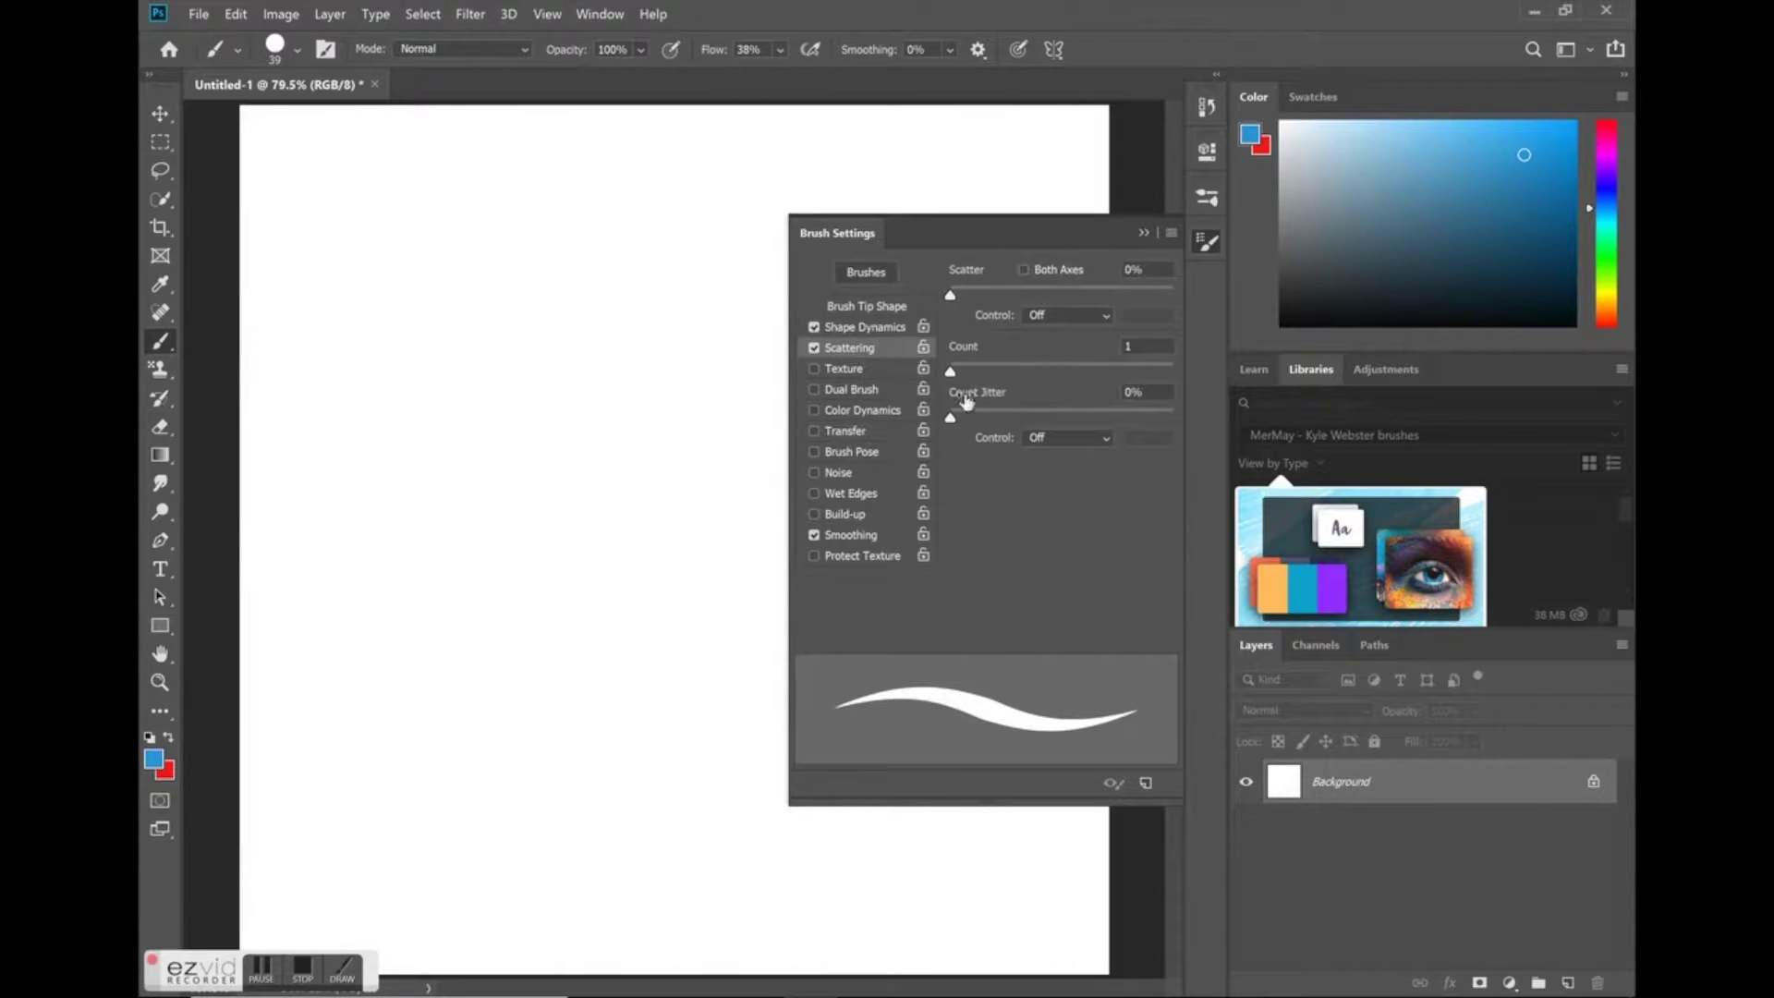
{"action": "mouse_move", "coordinate": [966, 299]}
{"action": "left_mouse_down"}
{"action": "mouse_move", "coordinate": [1030, 295]}
{"action": "mouse_move", "coordinate": [1001, 295]}
{"action": "left_mouse_up"}
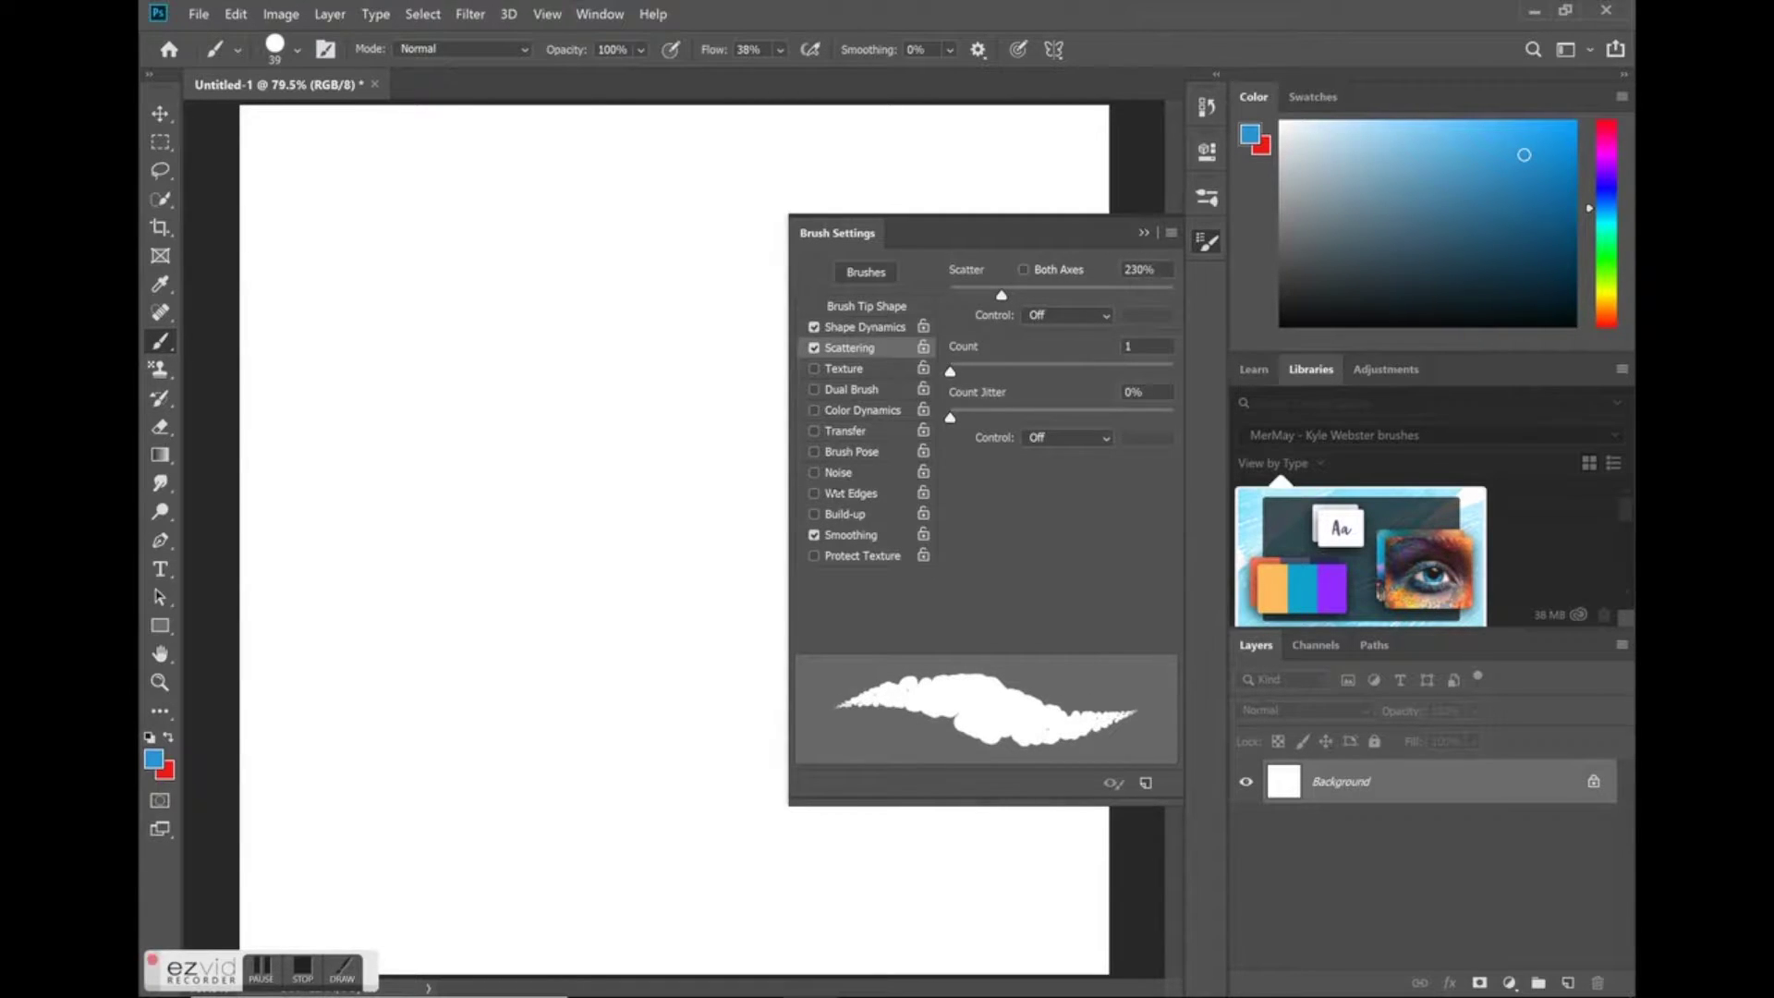
{"action": "left_click", "coordinate": [813, 473]}
{"action": "left_click", "coordinate": [827, 492]}
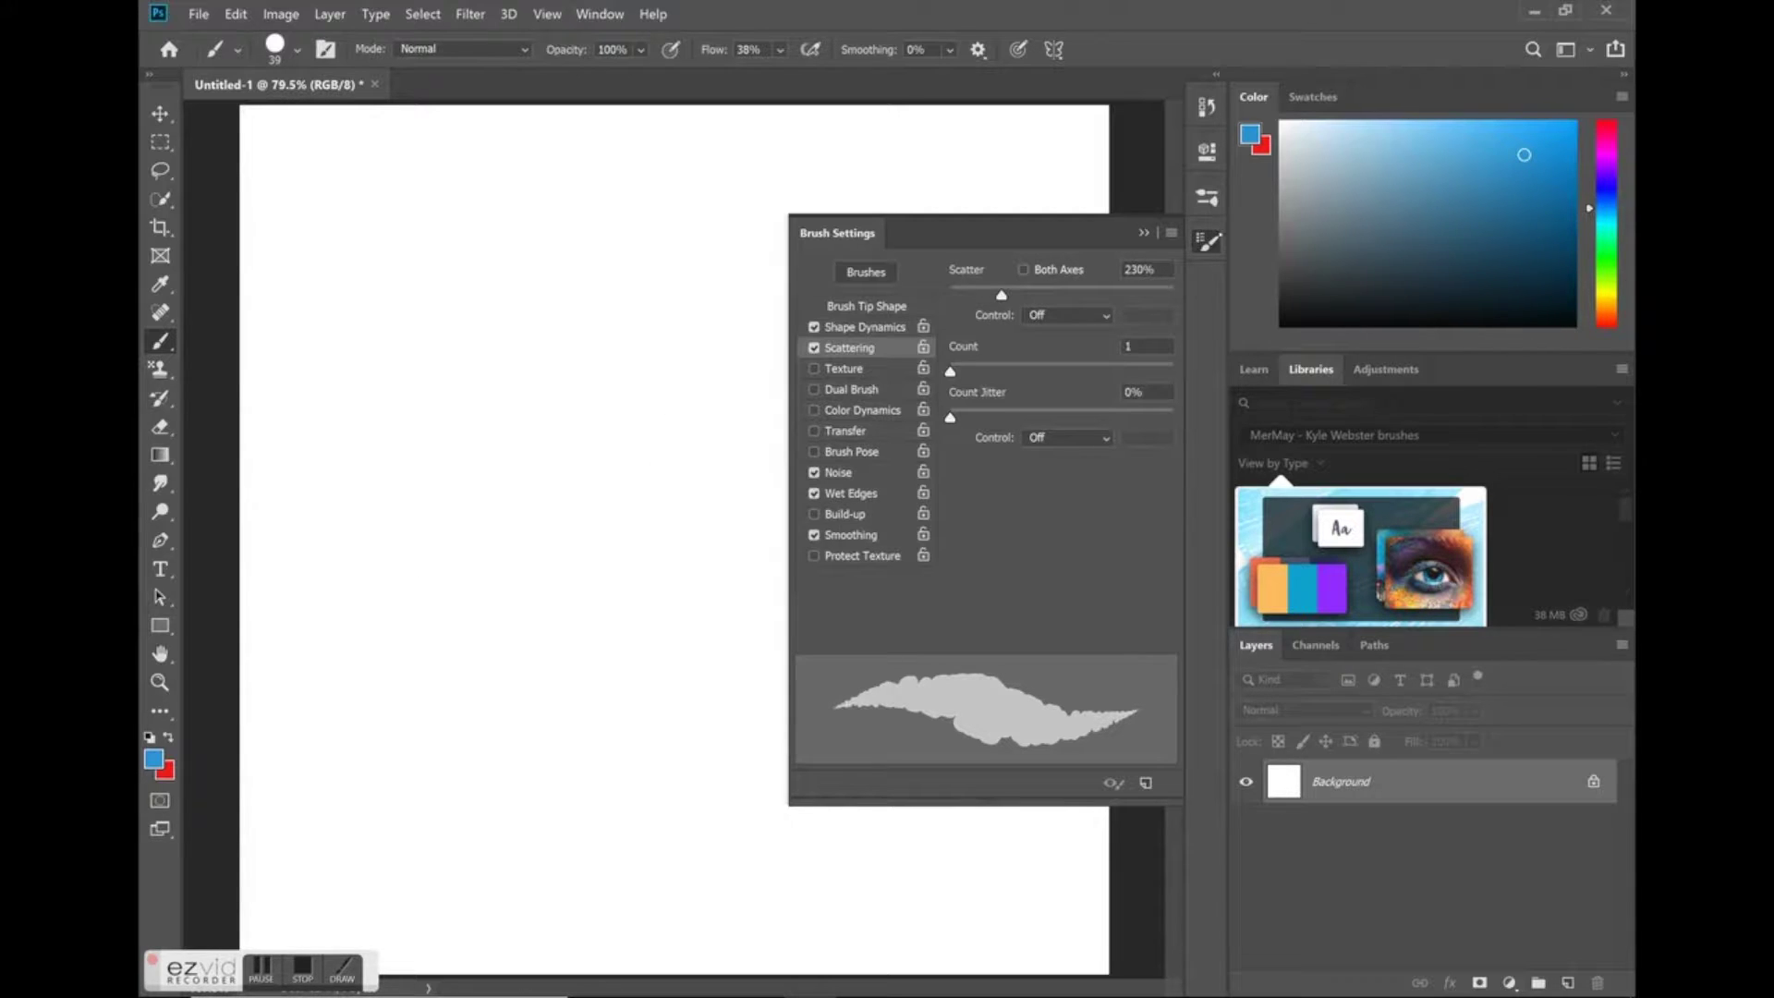
{"action": "key", "text": "F5"}
Paint several blue zigzag and diagonal test strokes across the upper and left parts of the canvas.
{"action": "mouse_move", "coordinate": [319, 582]}
{"action": "left_mouse_down"}
{"action": "mouse_move", "coordinate": [456, 519]}
{"action": "mouse_move", "coordinate": [663, 294]}
{"action": "left_mouse_up"}
{"action": "mouse_move", "coordinate": [389, 691]}
{"action": "left_mouse_down"}
{"action": "mouse_move", "coordinate": [568, 504]}
{"action": "mouse_move", "coordinate": [575, 546]}
{"action": "mouse_move", "coordinate": [720, 383]}
{"action": "left_mouse_up"}
{"action": "left_click_drag", "start_coordinate": [702, 457], "coordinate": [839, 339]}
{"action": "mouse_move", "coordinate": [418, 763]}
{"action": "left_mouse_down"}
{"action": "mouse_move", "coordinate": [587, 623]}
{"action": "mouse_move", "coordinate": [570, 771]}
{"action": "mouse_move", "coordinate": [673, 599]}
{"action": "left_mouse_up"}
{"action": "mouse_move", "coordinate": [428, 338]}
{"action": "left_mouse_down"}
{"action": "mouse_move", "coordinate": [404, 373]}
{"action": "mouse_move", "coordinate": [551, 249]}
{"action": "mouse_move", "coordinate": [813, 217]}
{"action": "mouse_move", "coordinate": [812, 237]}
{"action": "left_mouse_up"}
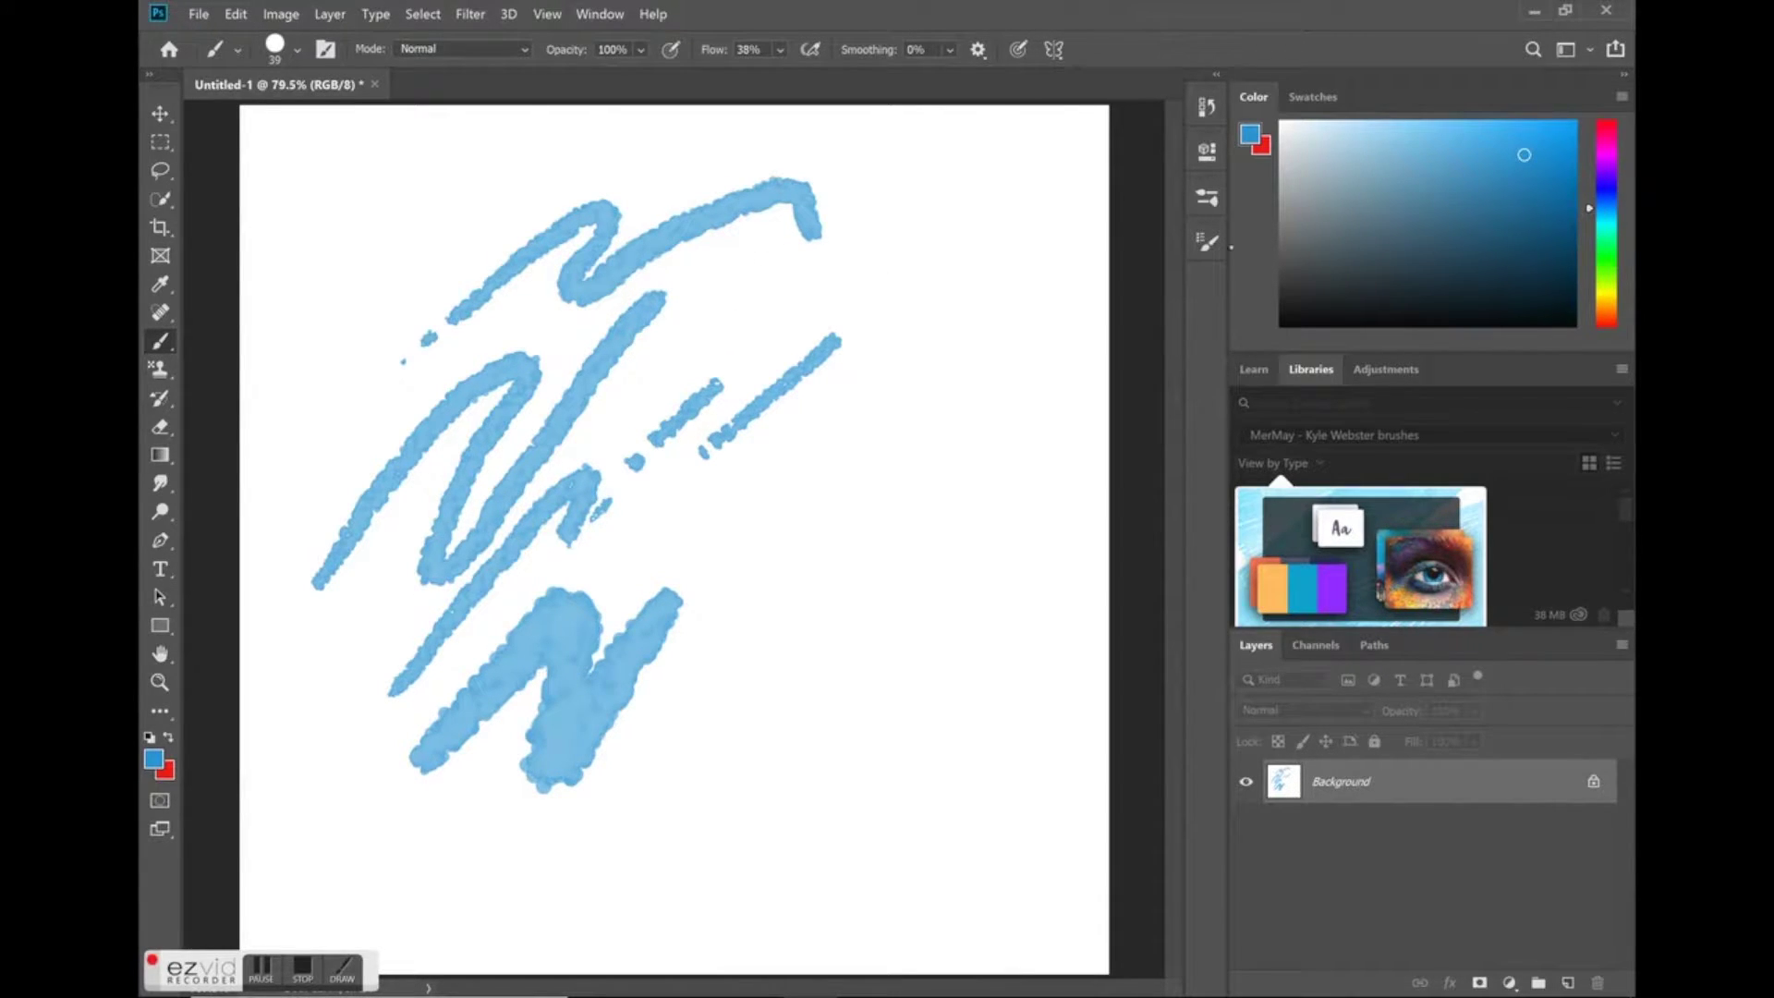
Enable Dual Brush and raise the brush's Scatter to 412%.
{"action": "key", "text": "F5"}
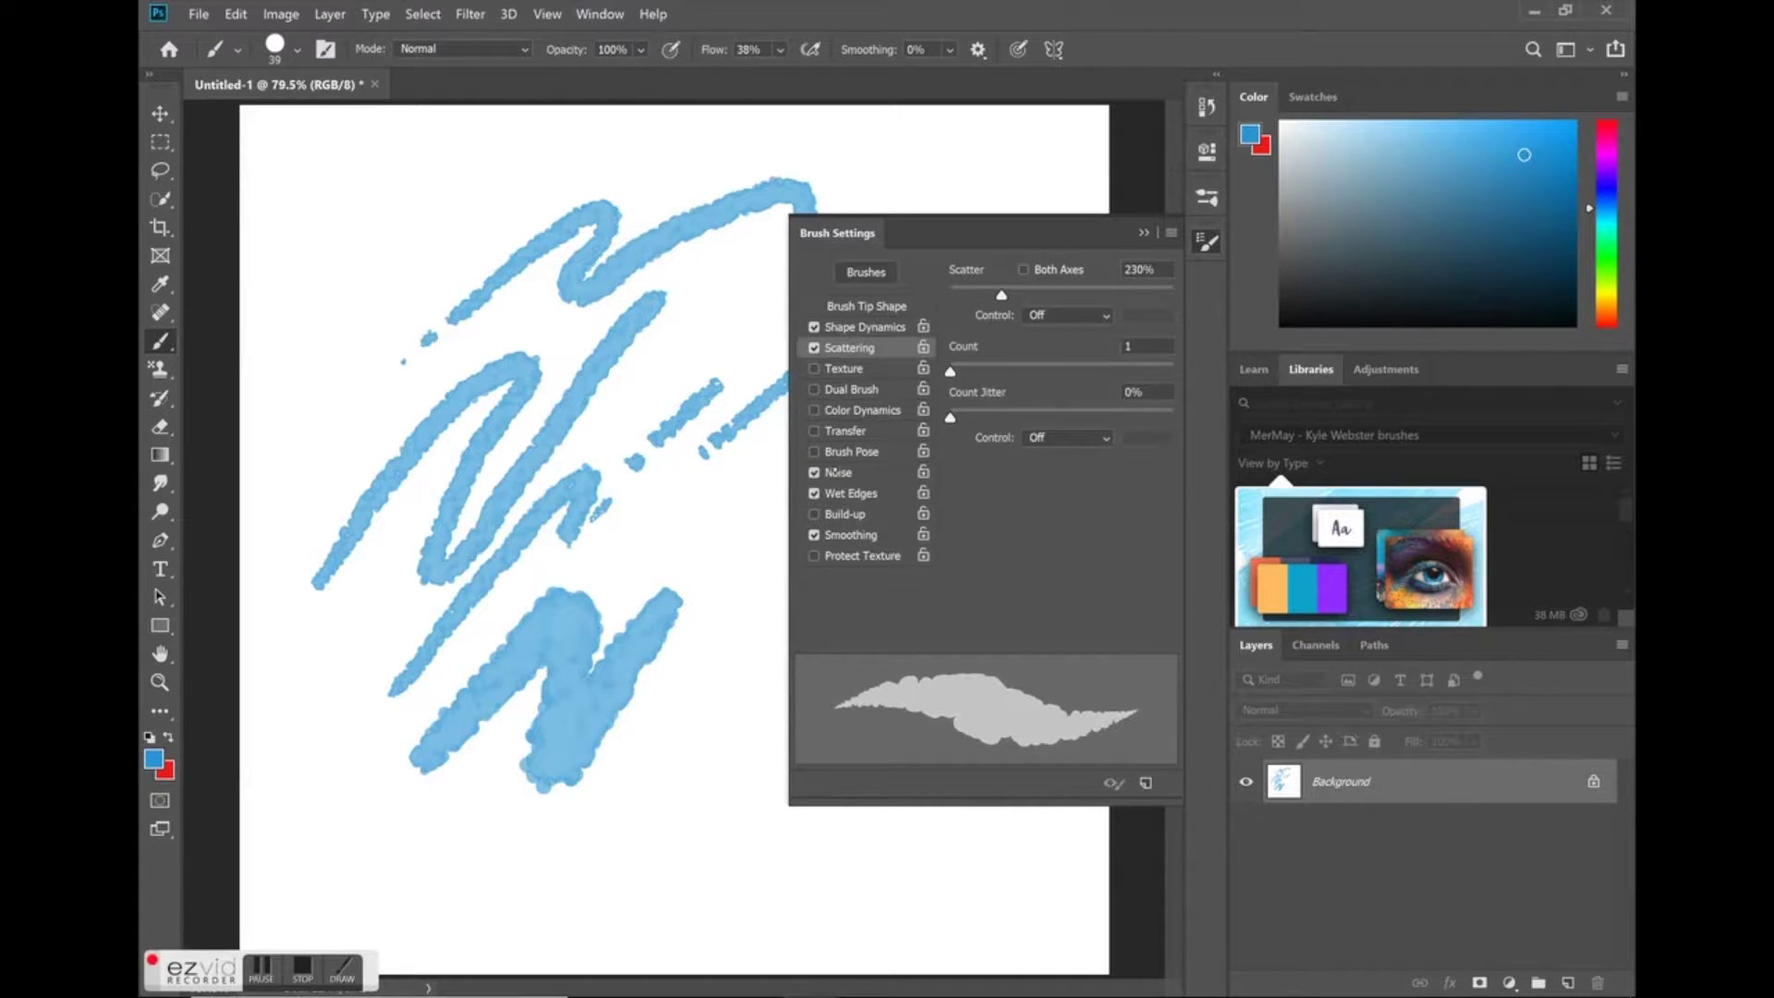
{"action": "left_click", "coordinate": [815, 389]}
{"action": "left_click_drag", "start_coordinate": [1001, 295], "coordinate": [1043, 295]}
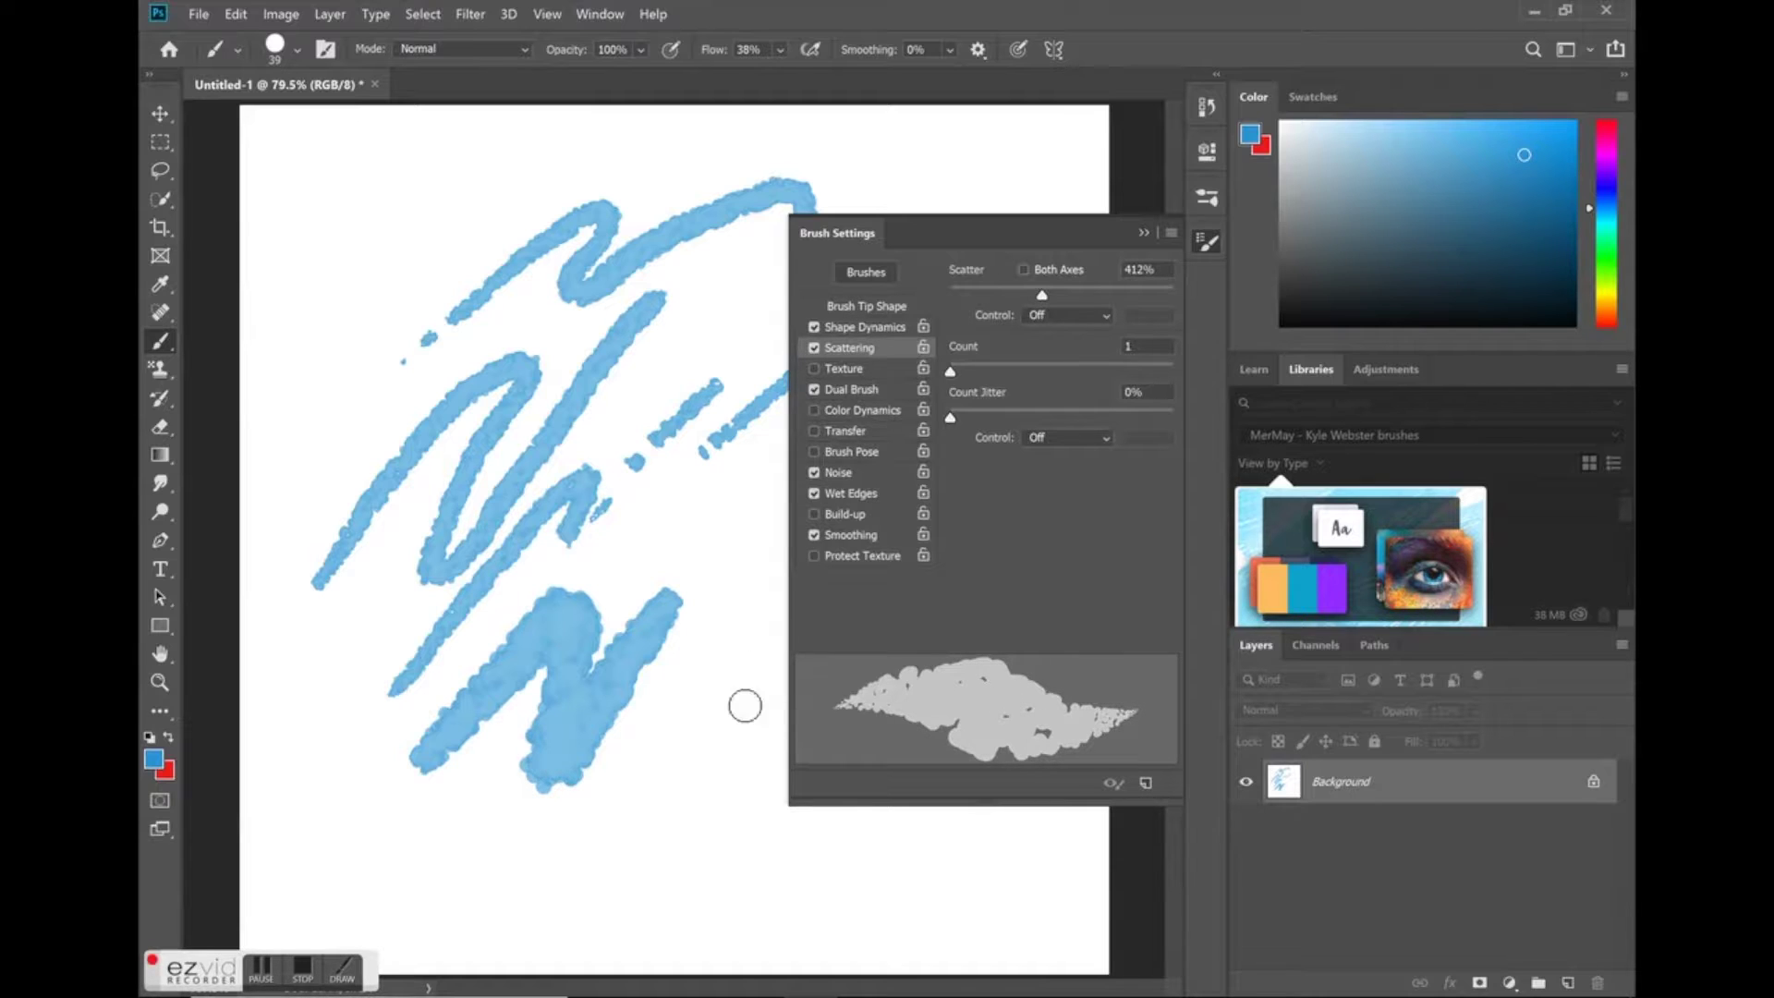
{"action": "key", "text": "F5"}
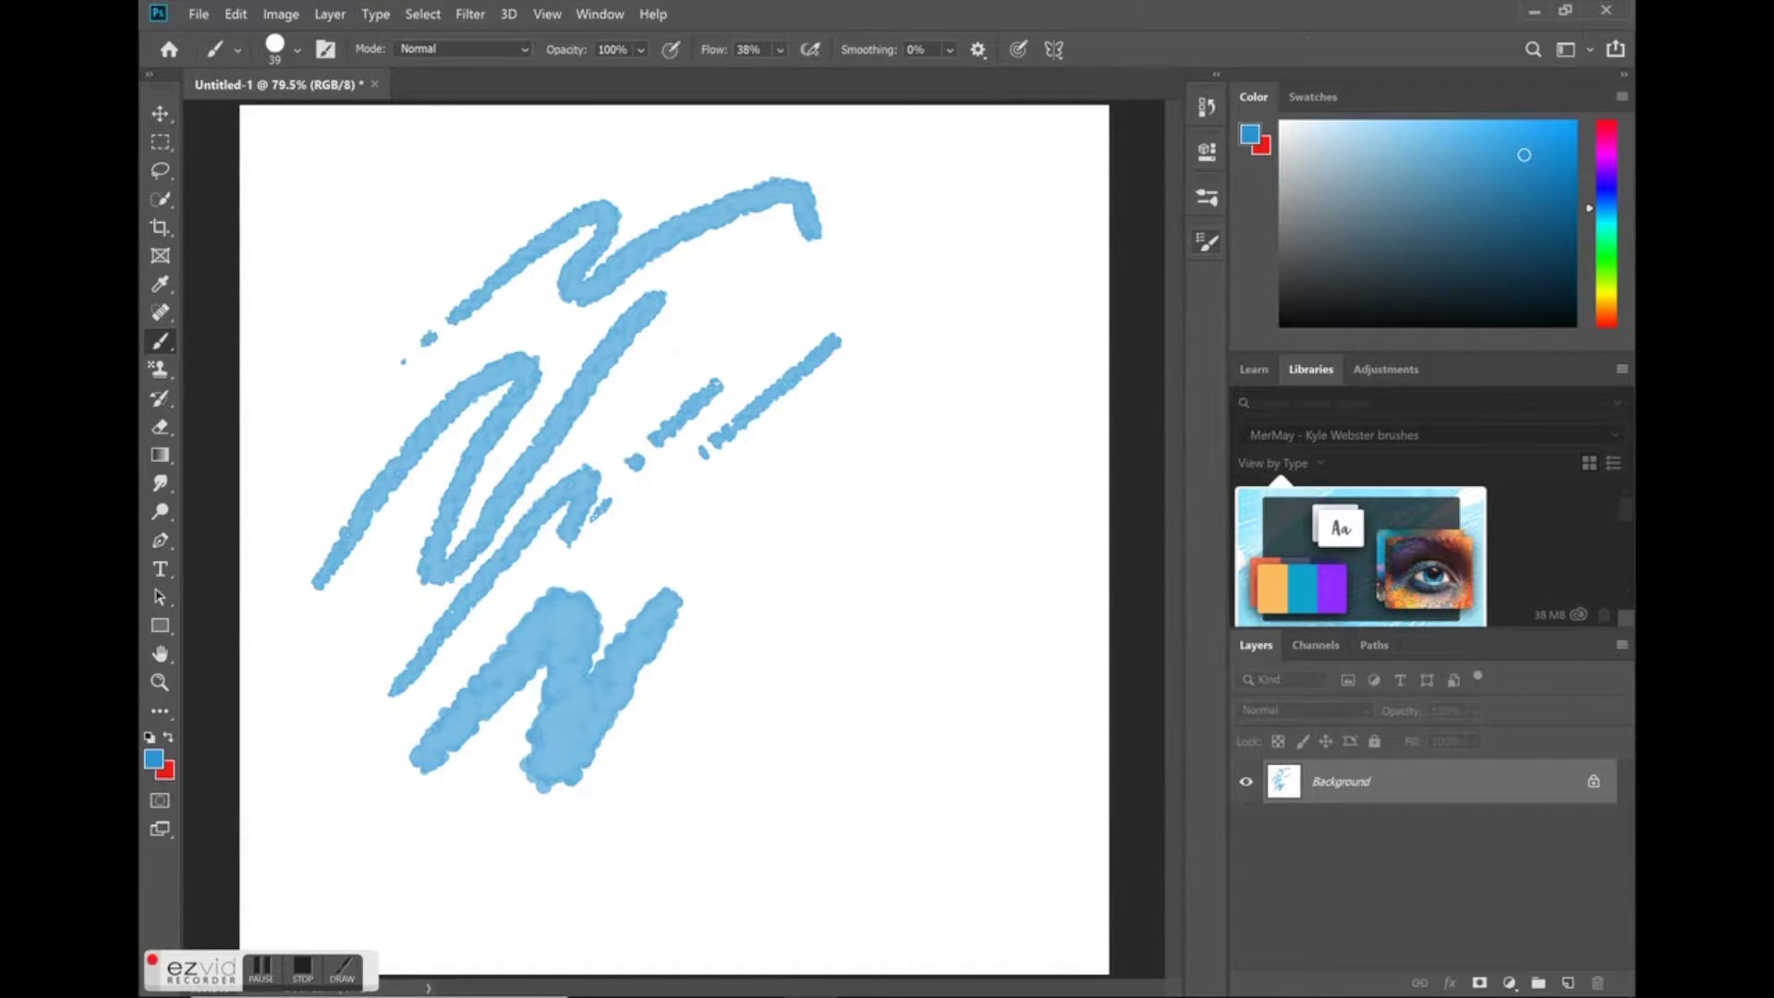
Paint more blue test strokes with the scattered dual brush over the canvas's right side and lower part.
{"action": "mouse_move", "coordinate": [673, 759]}
{"action": "left_mouse_down"}
{"action": "mouse_move", "coordinate": [843, 538]}
{"action": "mouse_move", "coordinate": [844, 729]}
{"action": "mouse_move", "coordinate": [903, 642]}
{"action": "mouse_move", "coordinate": [871, 748]}
{"action": "mouse_move", "coordinate": [924, 679]}
{"action": "left_mouse_up"}
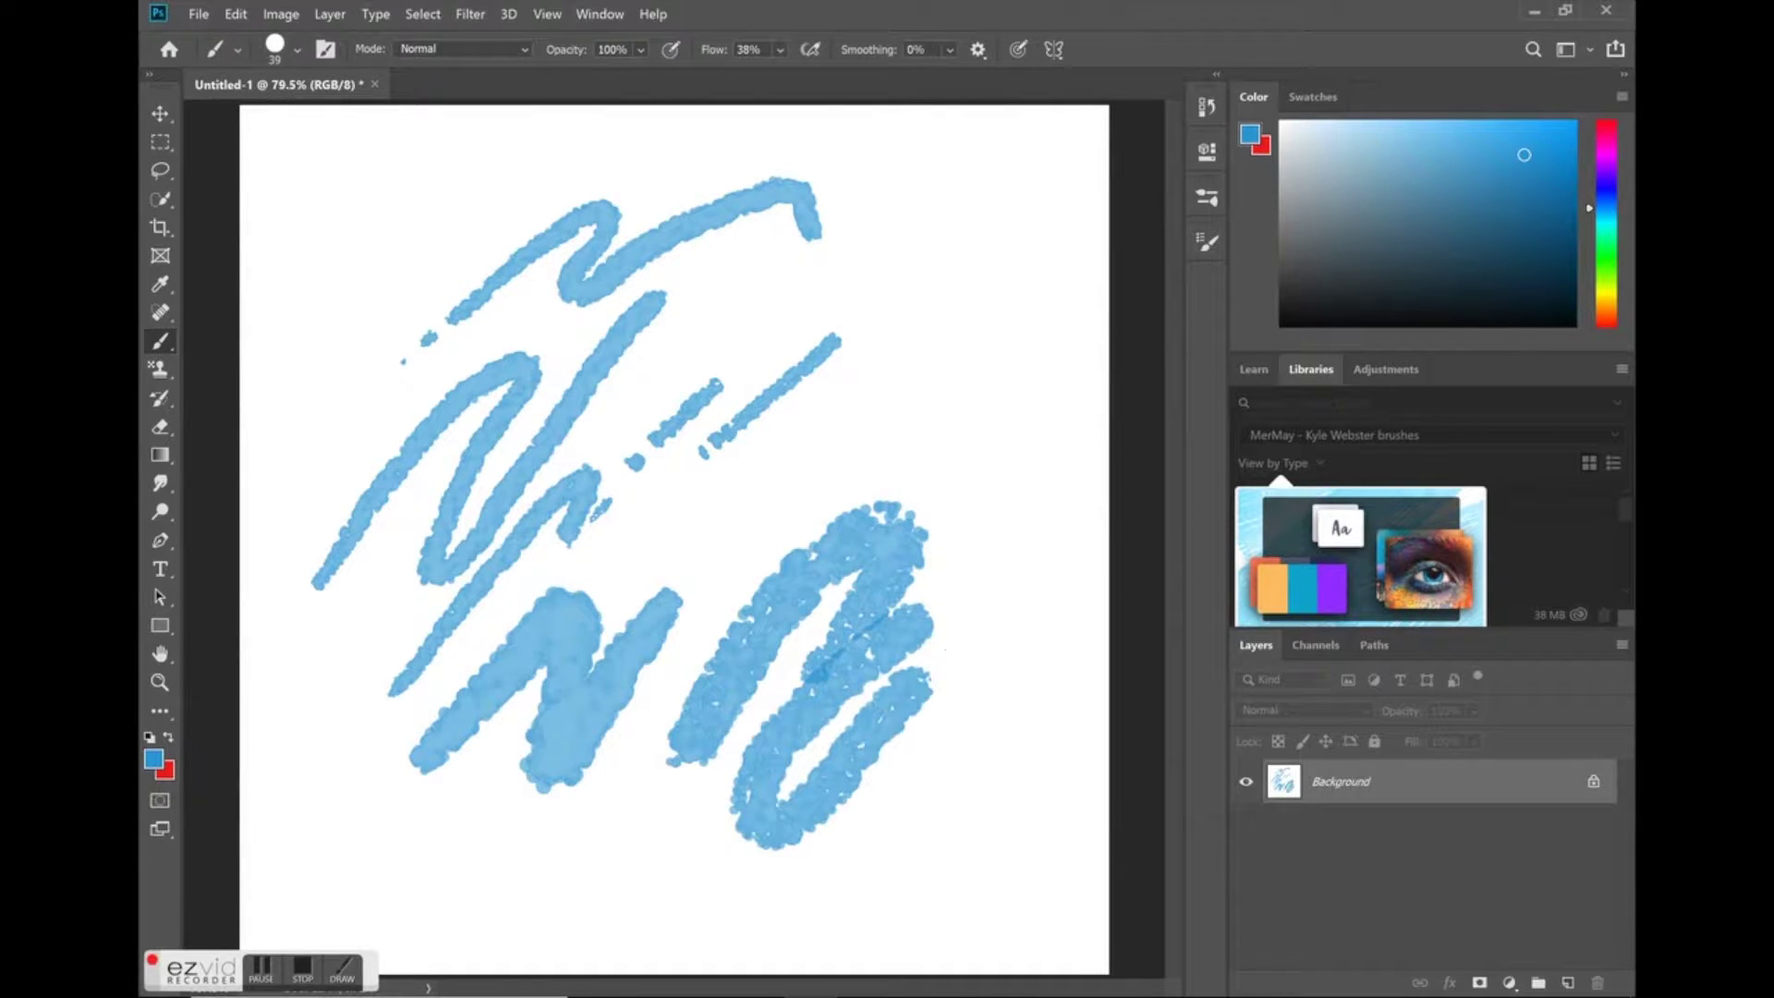
{"action": "mouse_move", "coordinate": [804, 452]}
{"action": "left_mouse_down"}
{"action": "mouse_move", "coordinate": [802, 516]}
{"action": "mouse_move", "coordinate": [956, 386]}
{"action": "mouse_move", "coordinate": [1002, 460]}
{"action": "mouse_move", "coordinate": [961, 569]}
{"action": "left_mouse_up"}
{"action": "mouse_move", "coordinate": [506, 912]}
{"action": "left_mouse_down"}
{"action": "mouse_move", "coordinate": [542, 915]}
{"action": "mouse_move", "coordinate": [1021, 667]}
{"action": "left_mouse_up"}
{"action": "left_click_drag", "start_coordinate": [687, 913], "coordinate": [1052, 742]}
{"action": "left_click_drag", "start_coordinate": [602, 422], "coordinate": [981, 187]}
Change the foreground color to a golden brown and paint two diagonal strokes over the blue ones.
{"action": "left_click_drag", "start_coordinate": [1608, 231], "coordinate": [1606, 302]}
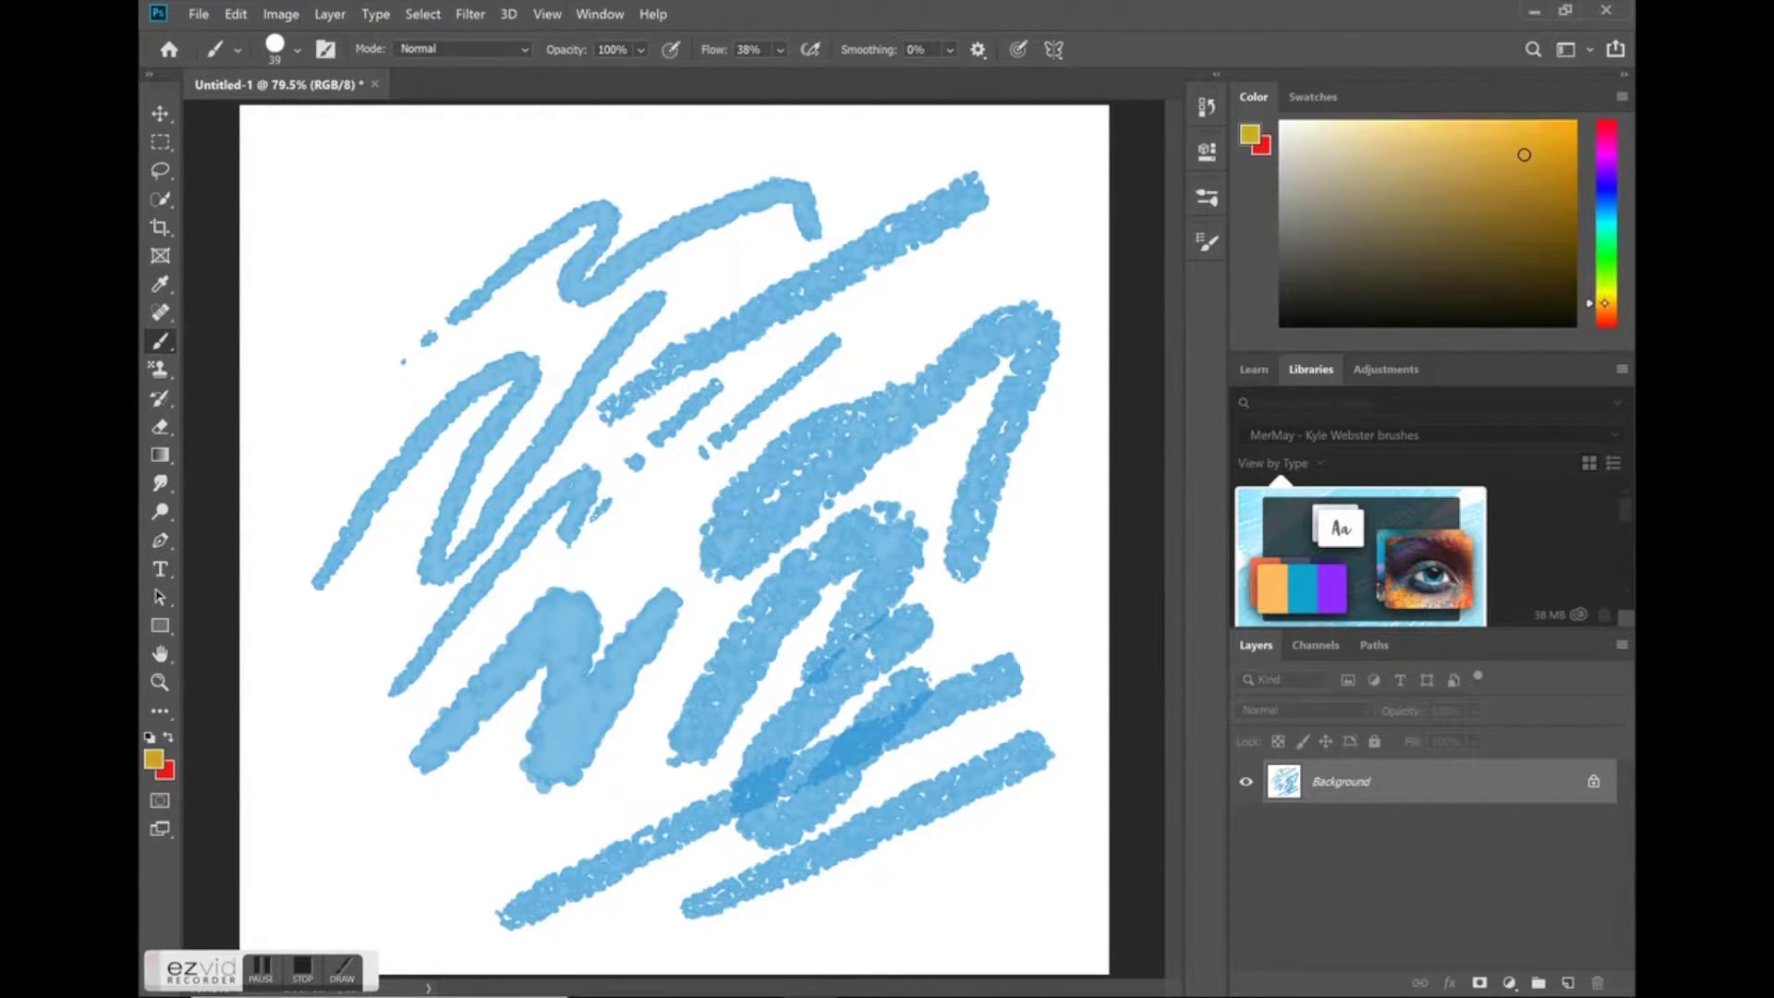
{"action": "mouse_move", "coordinate": [1508, 151]}
{"action": "left_mouse_down"}
{"action": "mouse_move", "coordinate": [1495, 127]}
{"action": "mouse_move", "coordinate": [1540, 128]}
{"action": "mouse_move", "coordinate": [1499, 164]}
{"action": "mouse_move", "coordinate": [1503, 205]}
{"action": "mouse_move", "coordinate": [1496, 181]}
{"action": "left_mouse_up"}
{"action": "mouse_move", "coordinate": [356, 739]}
{"action": "left_mouse_down"}
{"action": "mouse_move", "coordinate": [335, 754]}
{"action": "mouse_move", "coordinate": [832, 294]}
{"action": "left_mouse_up"}
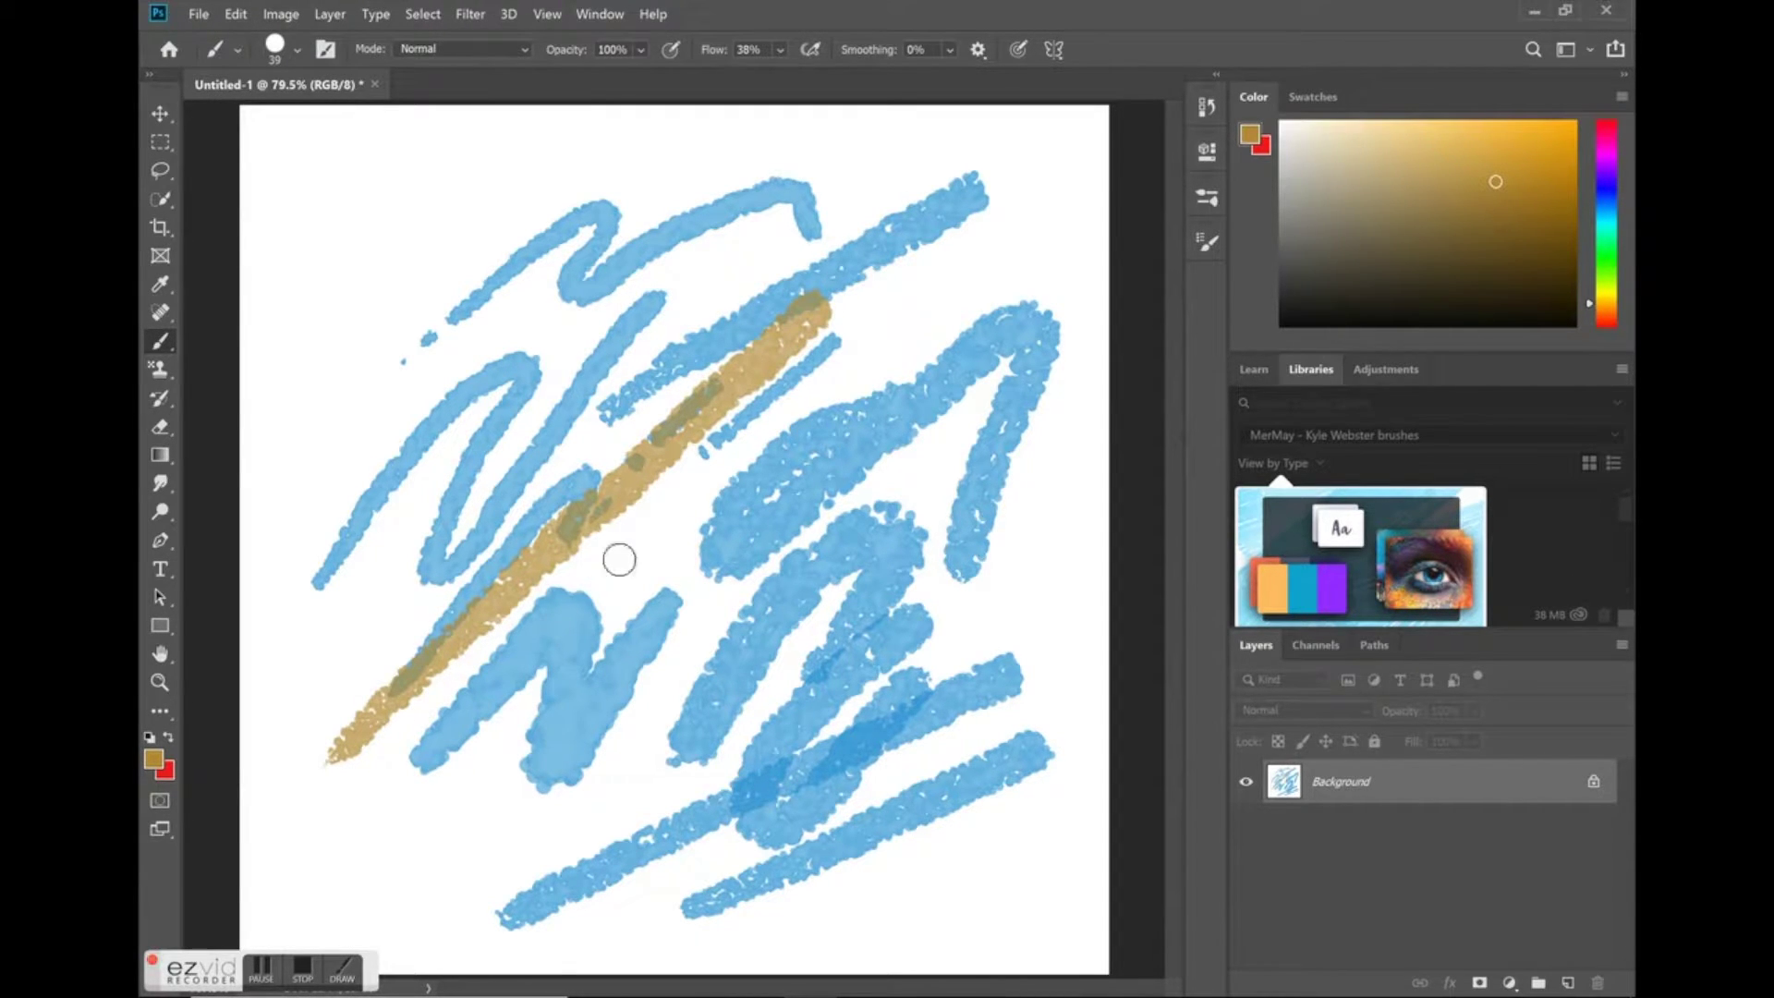
{"action": "left_click_drag", "start_coordinate": [601, 573], "coordinate": [785, 407]}
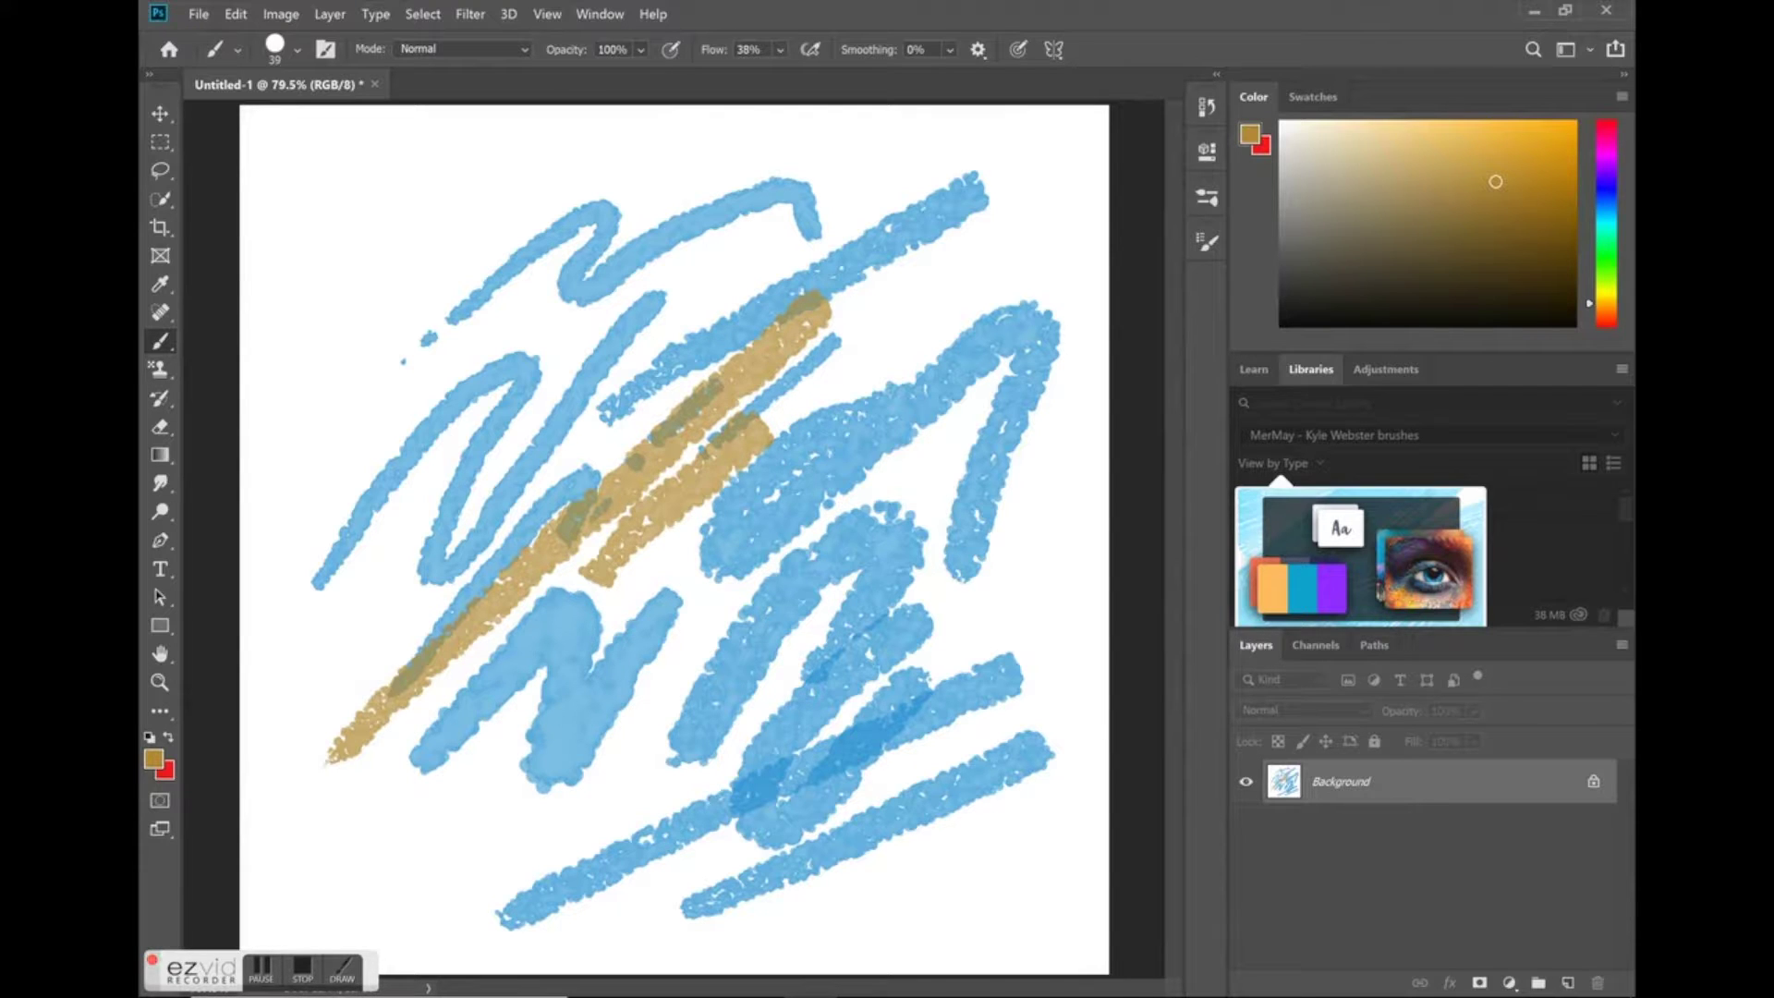
Enable brush Texture with 41% scale, brightness -81 and contrast 8, and paint a golden-brown test stroke at the lower left of the canvas.
{"action": "left_click", "coordinate": [1207, 242]}
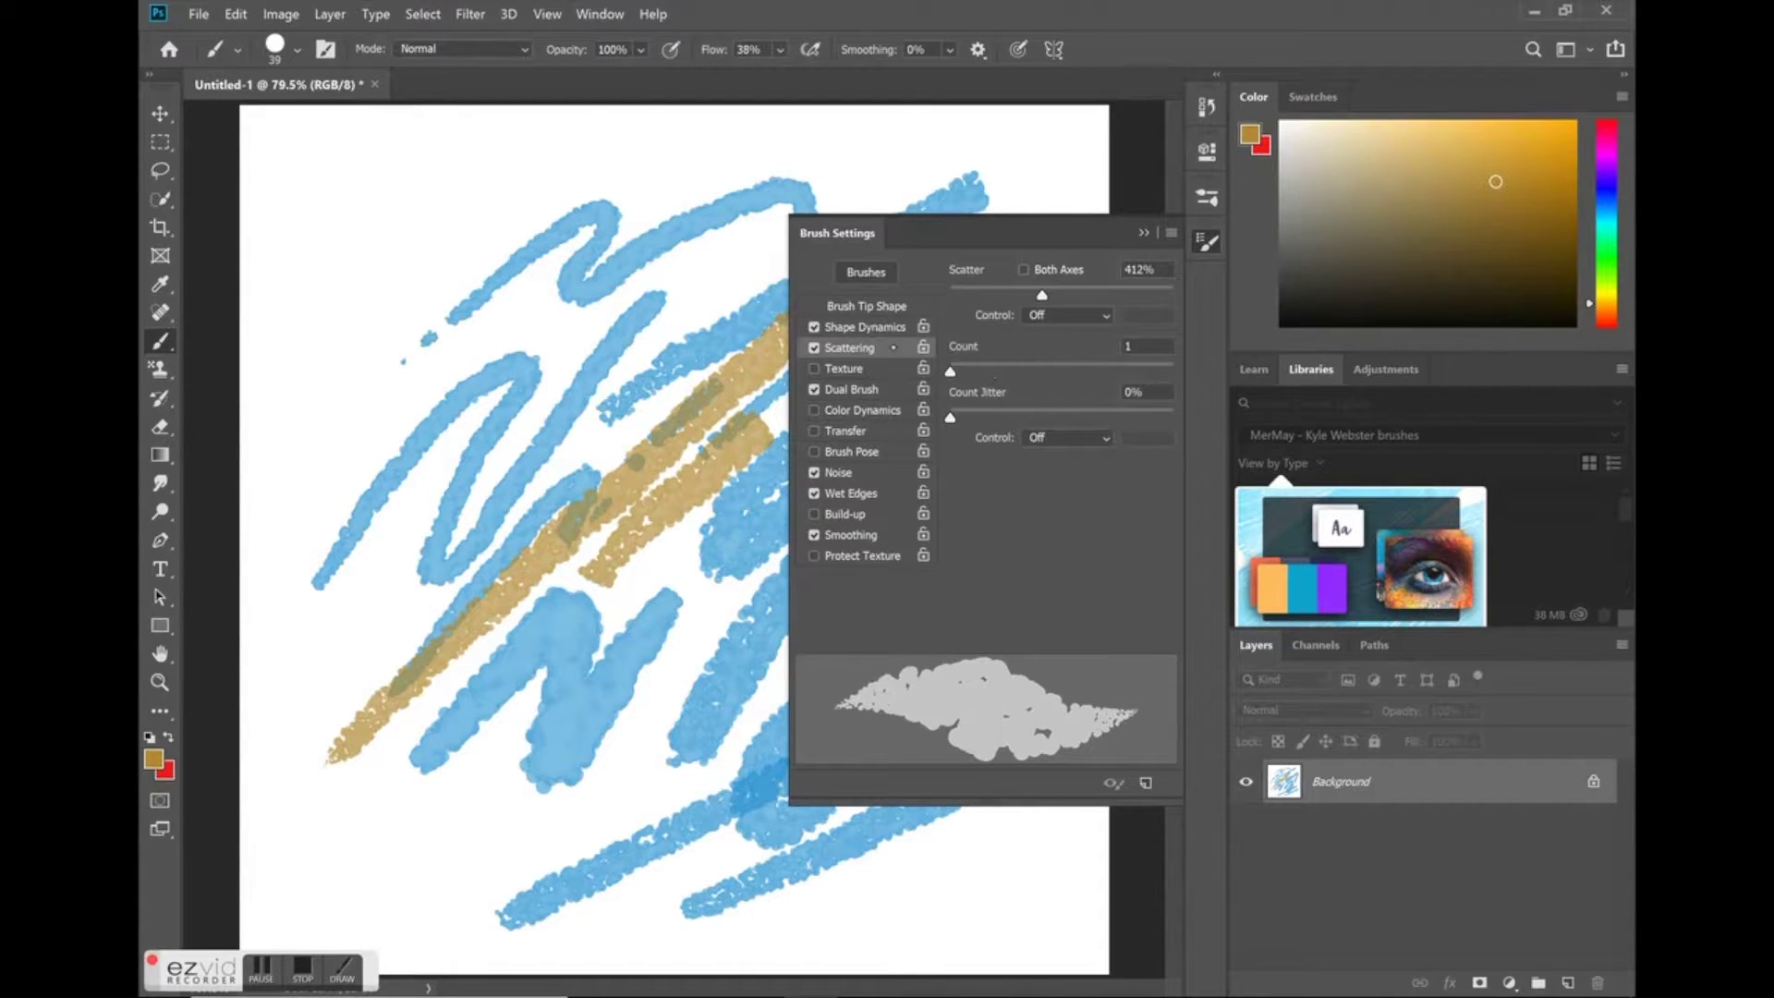
{"action": "left_click", "coordinate": [844, 368]}
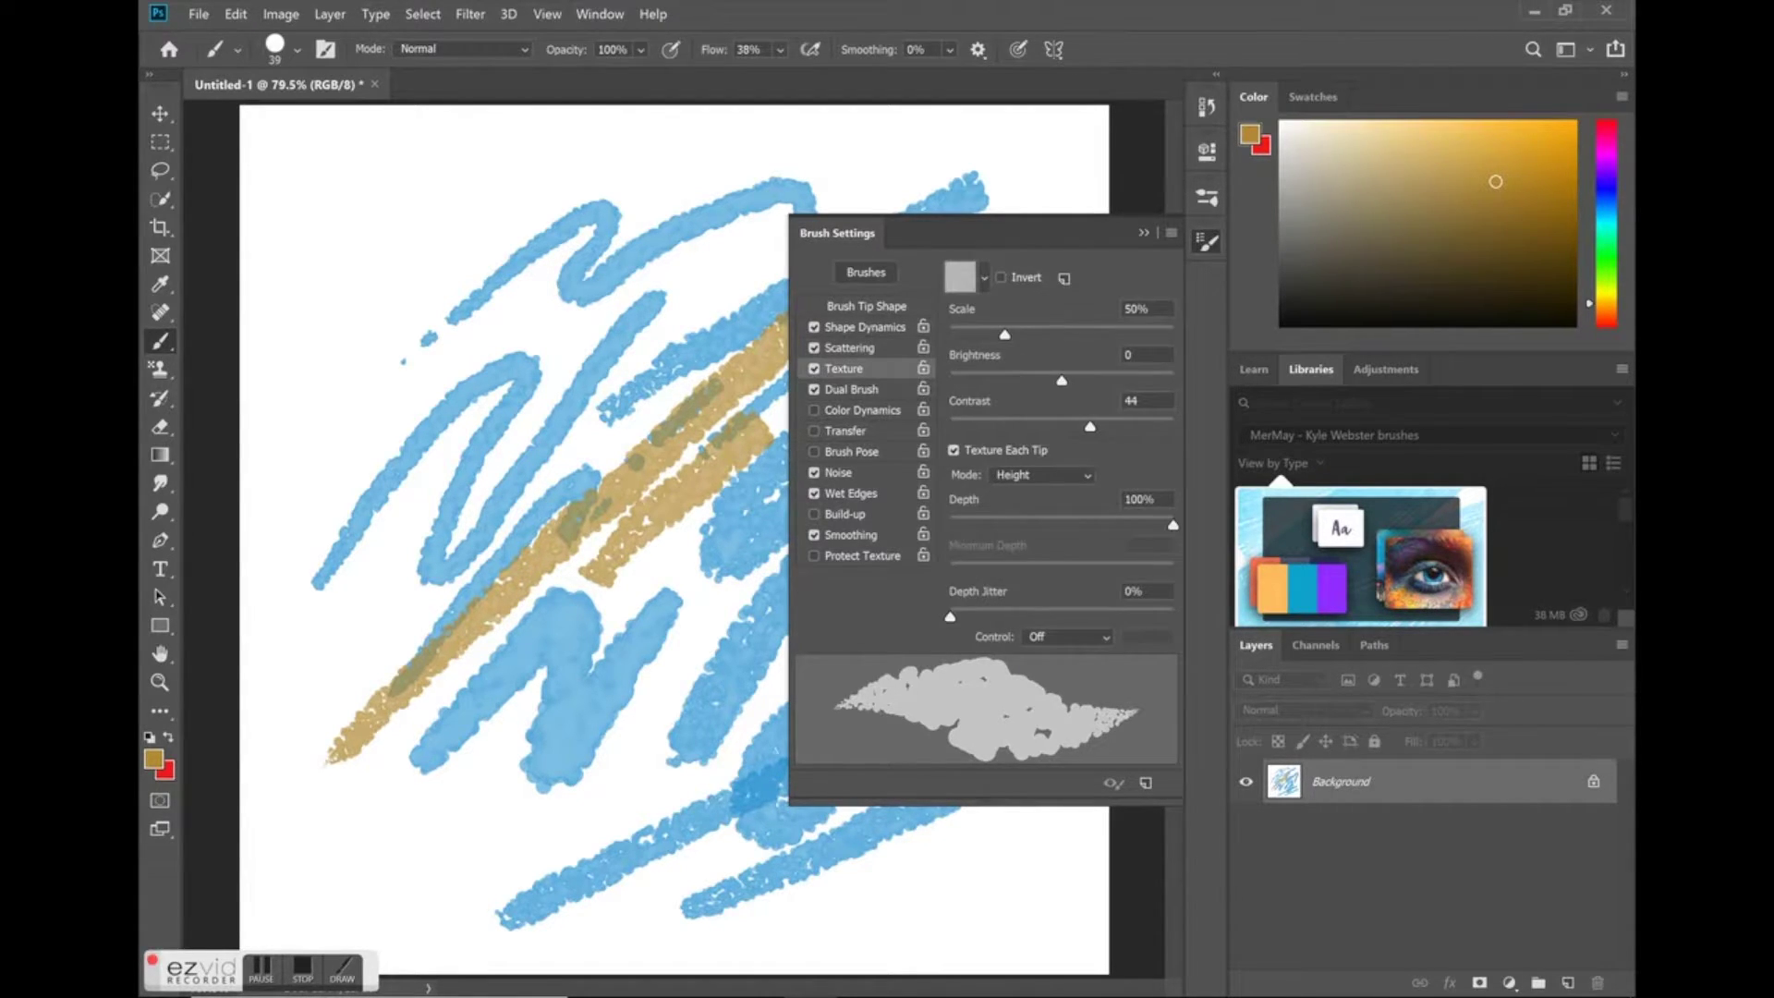
{"action": "left_click_drag", "start_coordinate": [1004, 334], "coordinate": [1001, 380]}
{"action": "left_click_drag", "start_coordinate": [1091, 427], "coordinate": [1031, 444]}
{"action": "mouse_move", "coordinate": [377, 857]}
{"action": "left_mouse_down"}
{"action": "mouse_move", "coordinate": [411, 870]}
{"action": "mouse_move", "coordinate": [671, 660]}
{"action": "mouse_move", "coordinate": [658, 614]}
{"action": "left_mouse_up"}
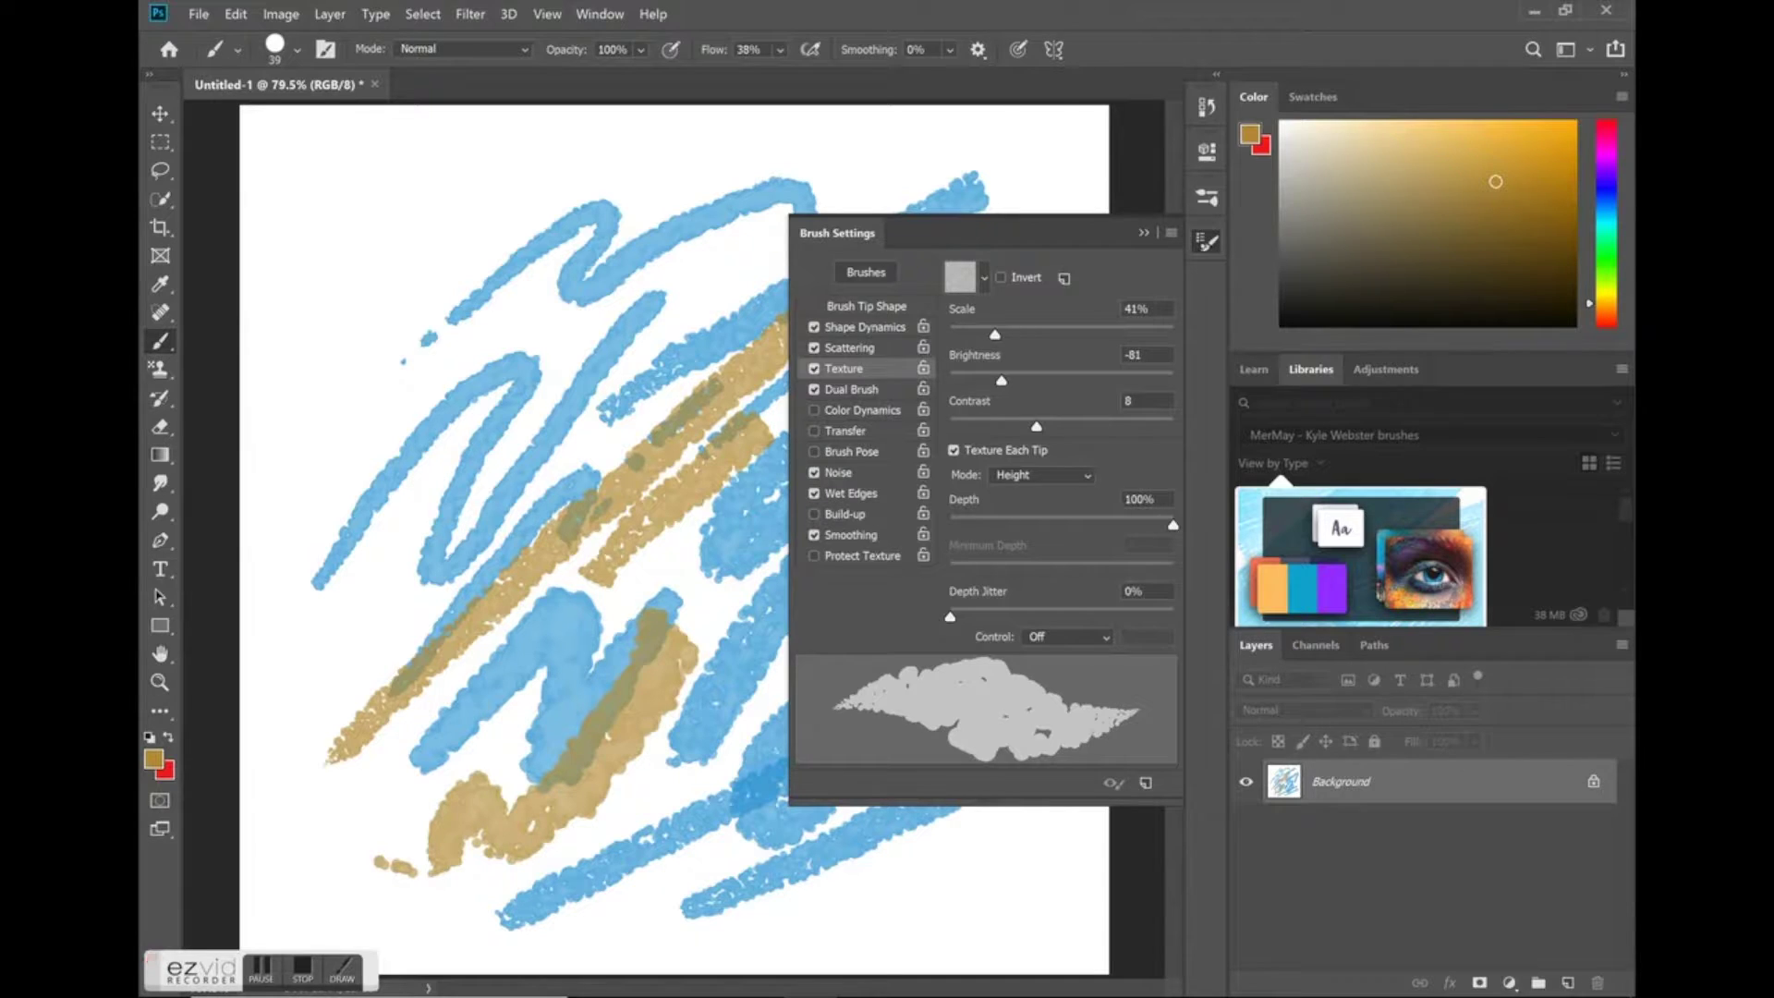
Reselect the original Hard Round Pressure Size preset and paint a long golden-brown zigzag down the canvas to compare.
{"action": "left_click", "coordinate": [1207, 242]}
{"action": "left_click", "coordinate": [1207, 242]}
{"action": "left_click", "coordinate": [1205, 236]}
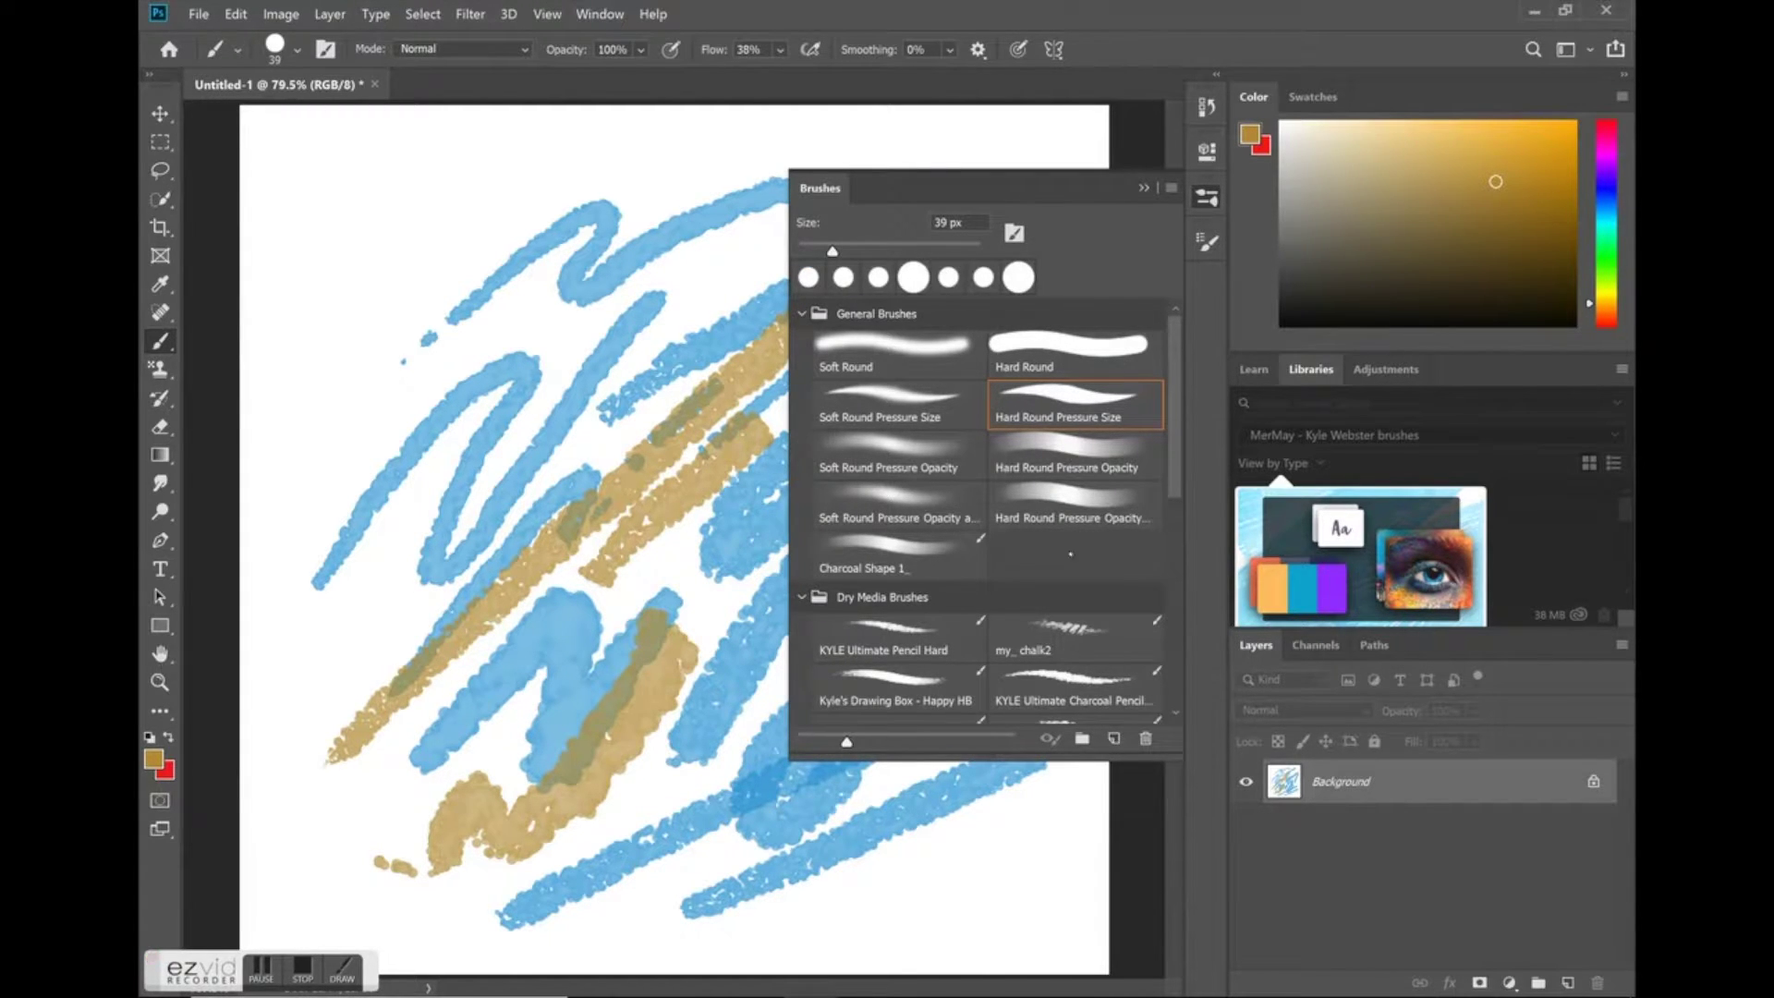
{"action": "left_click", "coordinate": [1206, 242]}
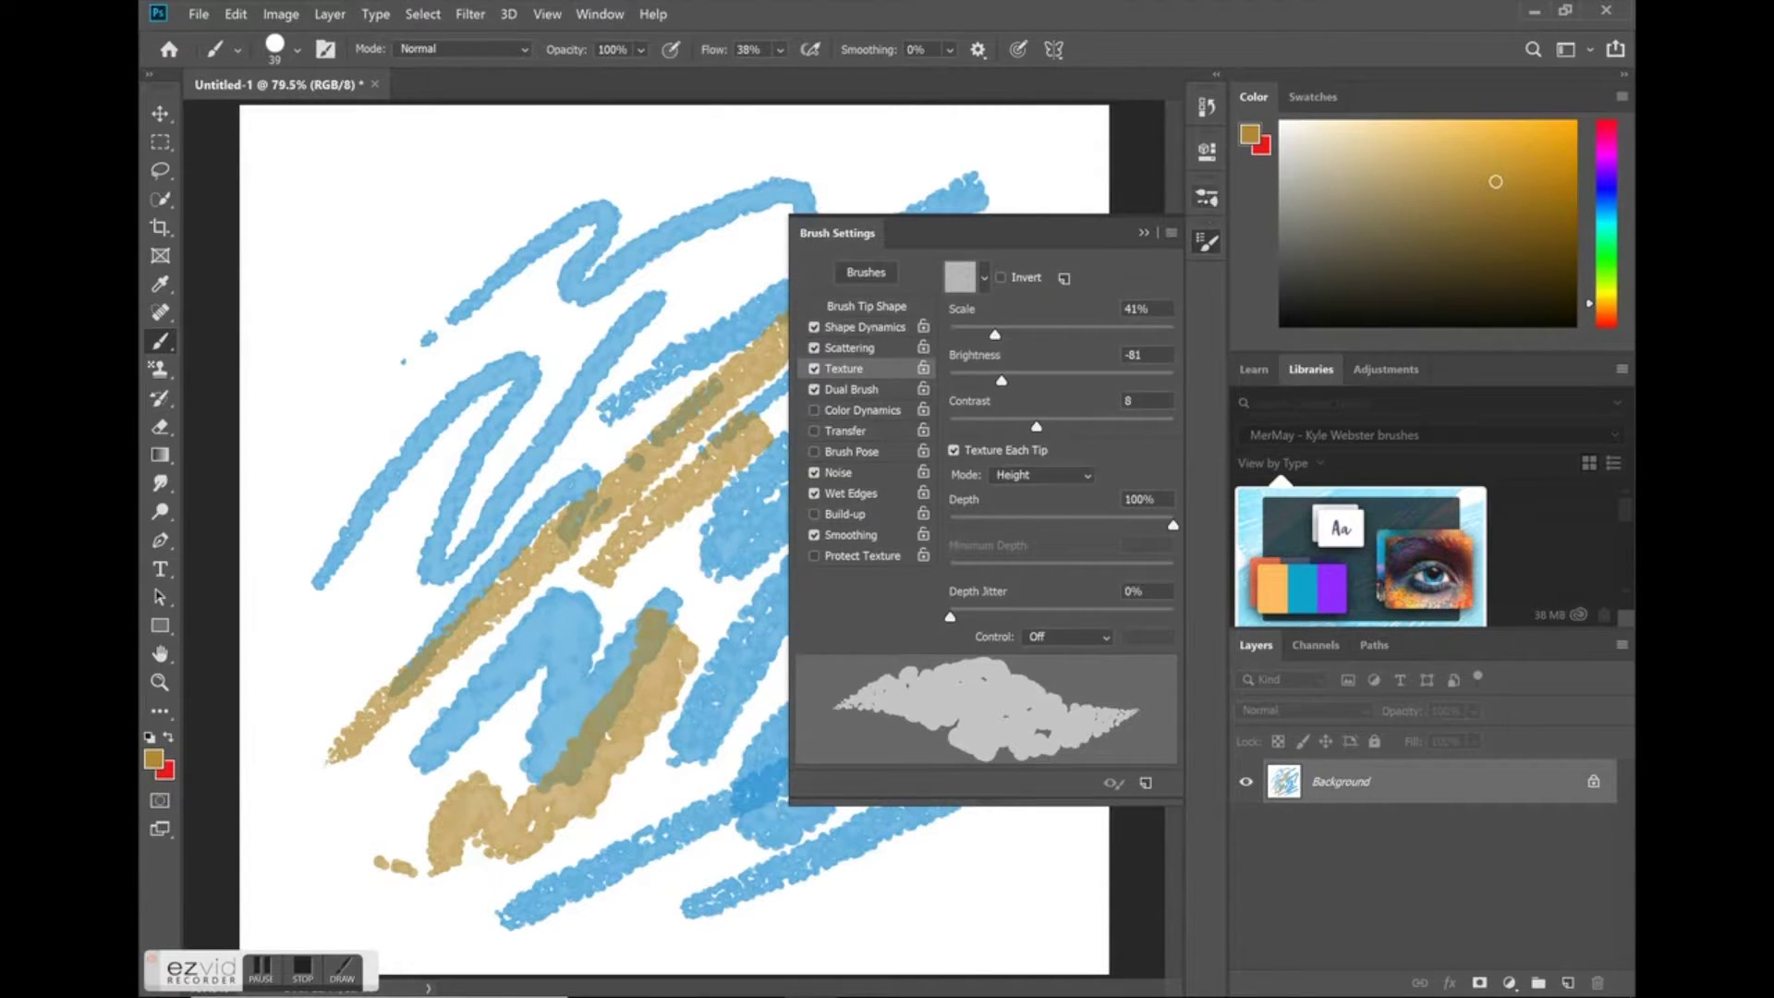
{"action": "left_click", "coordinate": [1206, 197]}
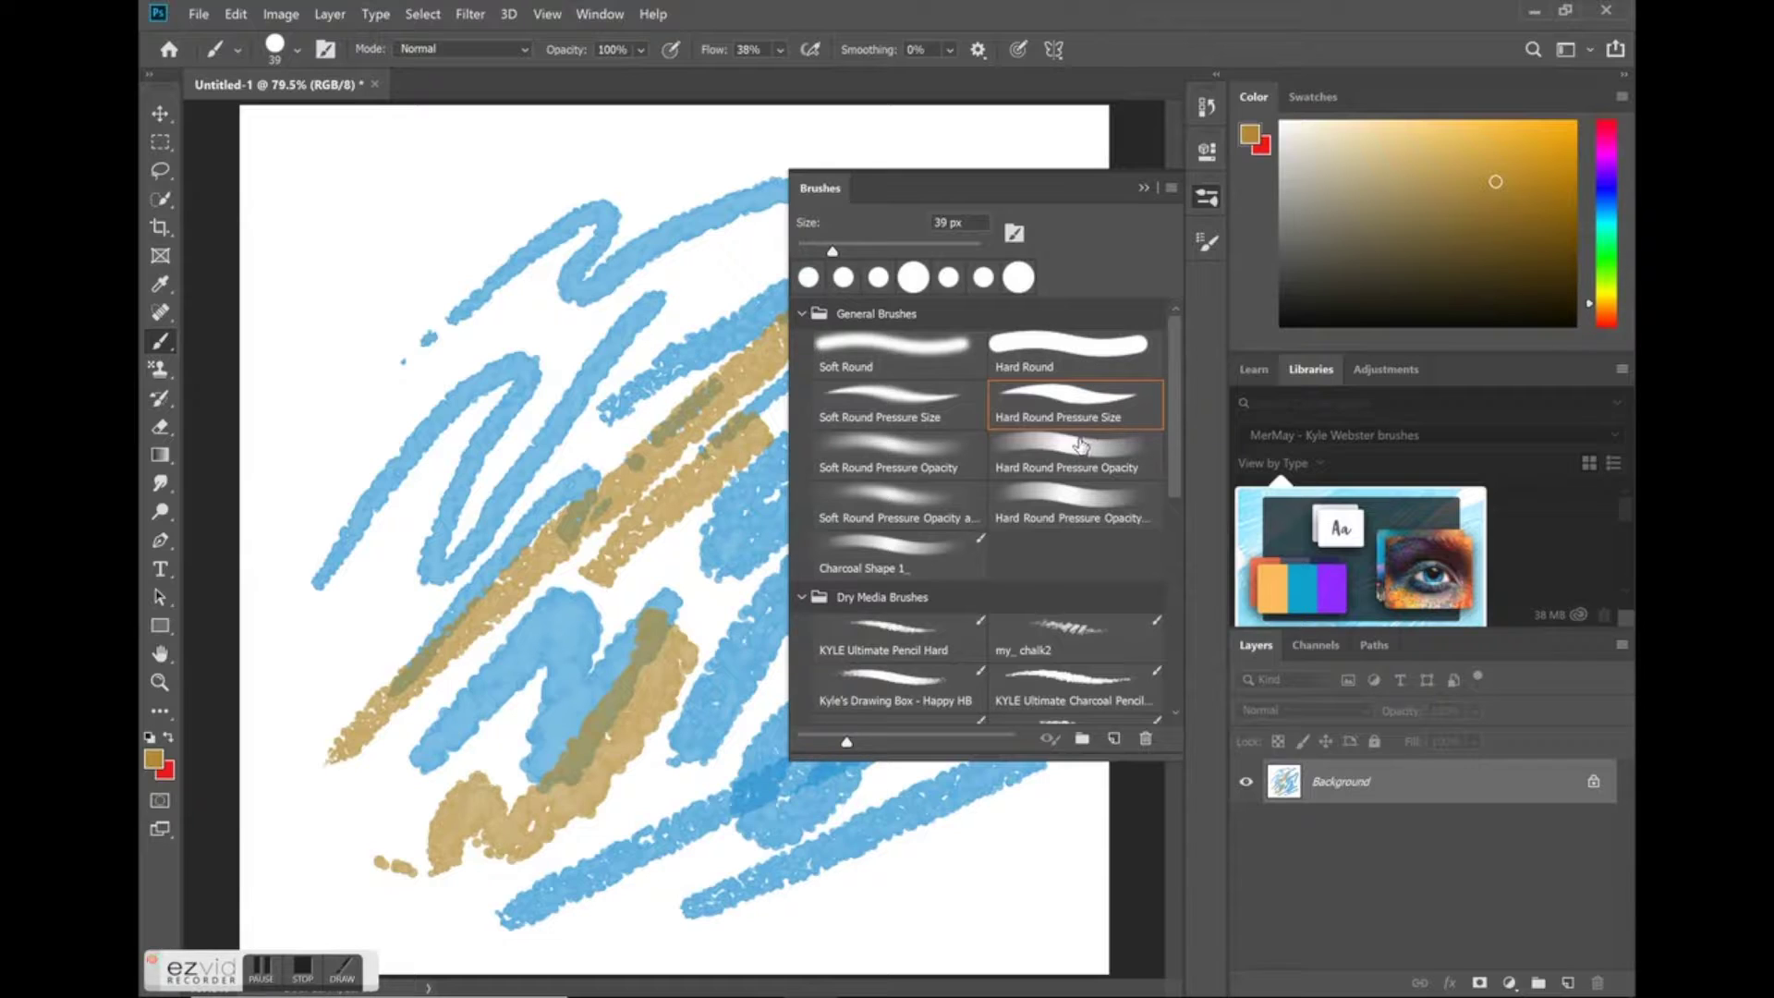
{"action": "left_click", "coordinate": [1109, 344]}
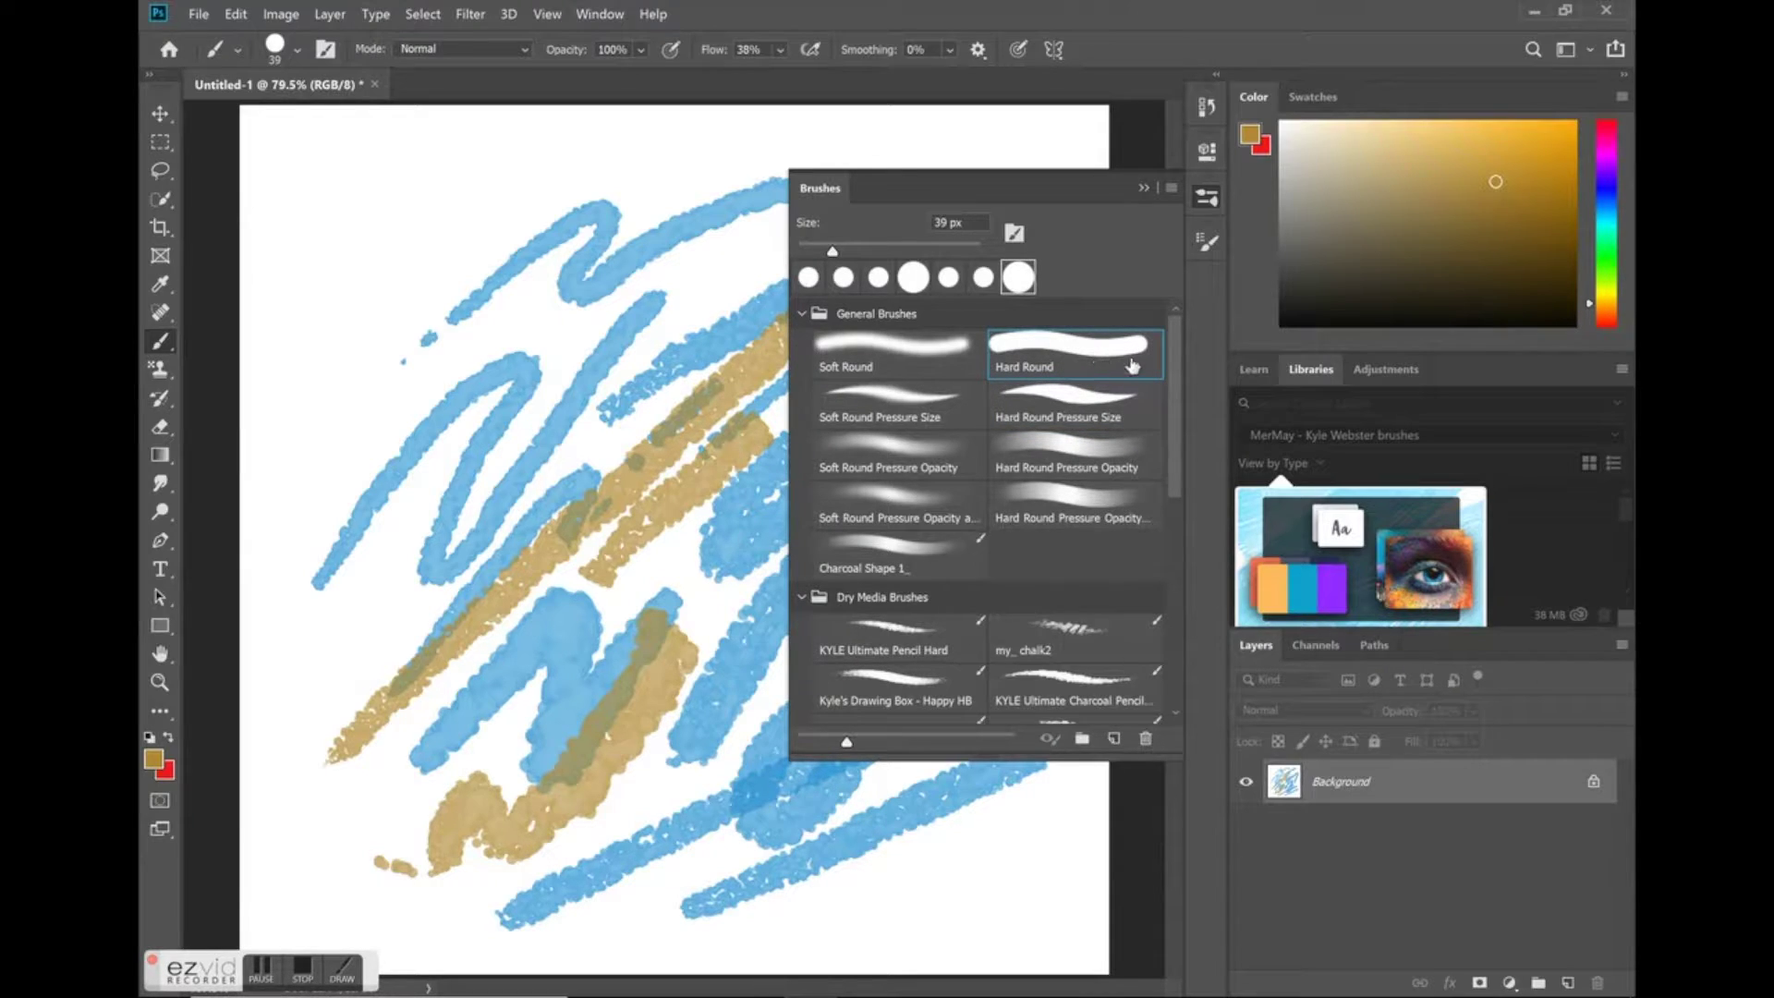
{"action": "left_click", "coordinate": [1067, 404]}
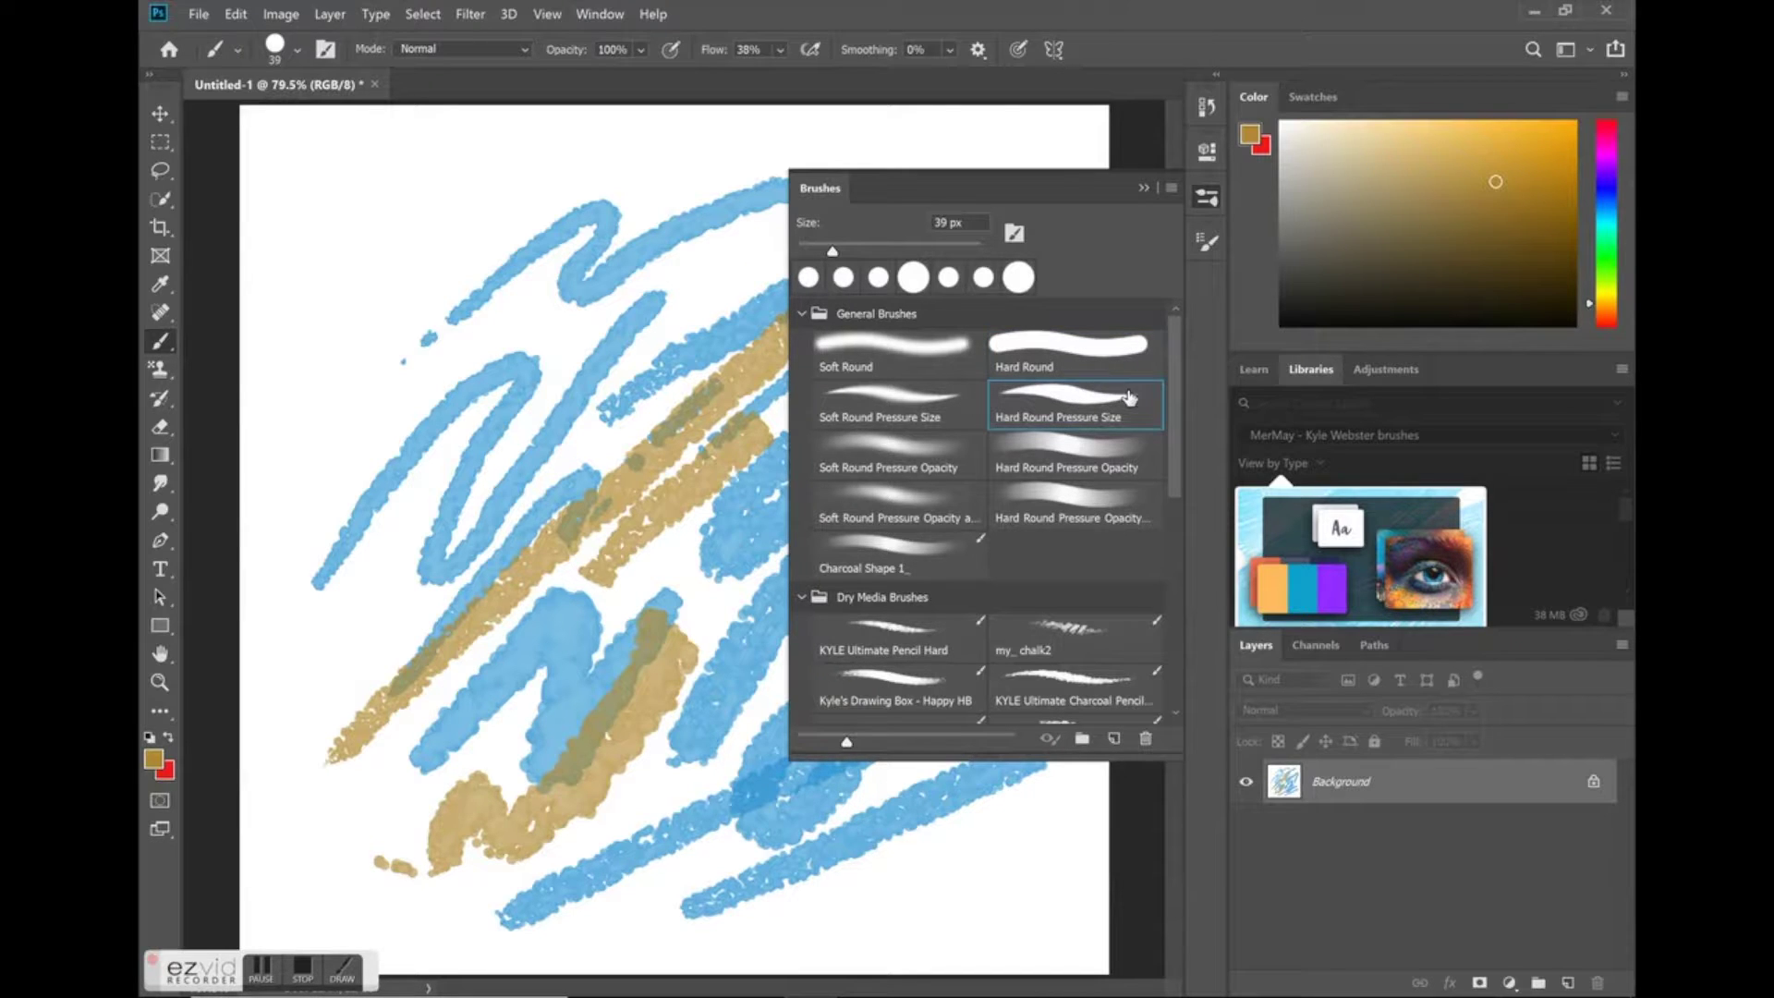
{"action": "mouse_move", "coordinate": [291, 478]}
{"action": "left_mouse_down"}
{"action": "mouse_move", "coordinate": [497, 256]}
{"action": "mouse_move", "coordinate": [616, 311]}
{"action": "mouse_move", "coordinate": [629, 529]}
{"action": "mouse_move", "coordinate": [720, 674]}
{"action": "mouse_move", "coordinate": [734, 822]}
{"action": "left_mouse_up"}
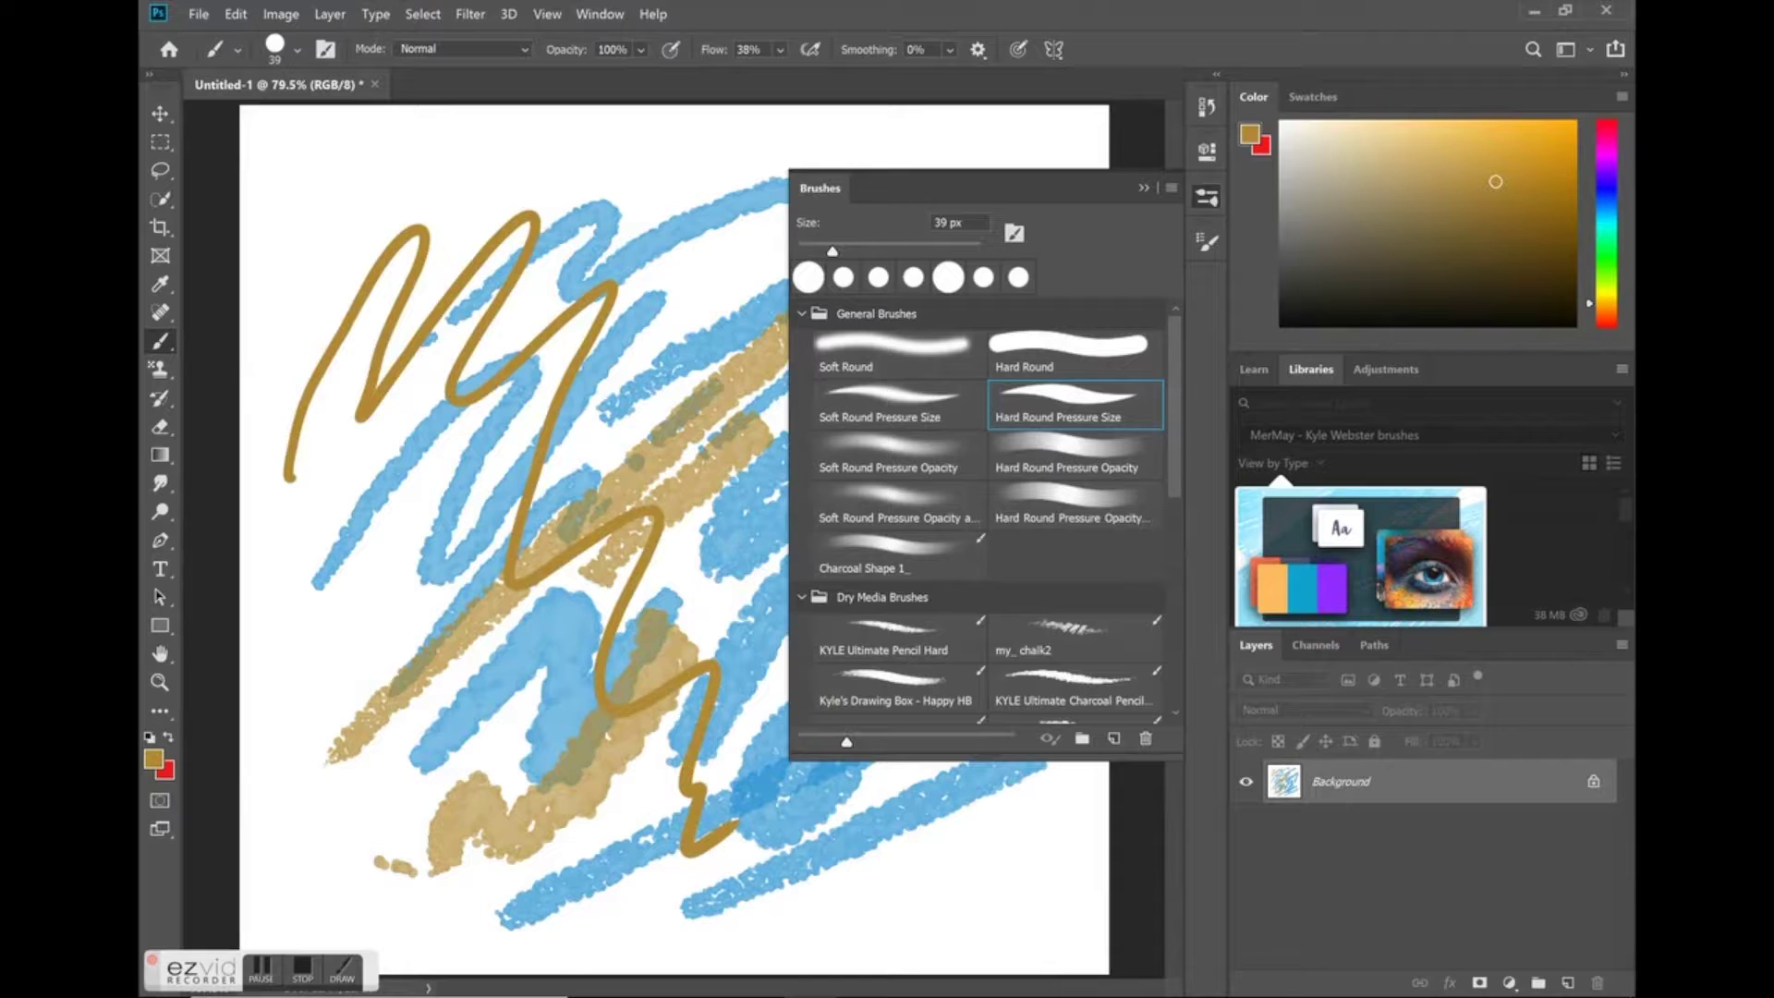
Save the Hard Round Pressure Size brush as a new preset named "Hard Round Water Edge", including tool settings.
{"action": "left_click", "coordinate": [837, 726]}
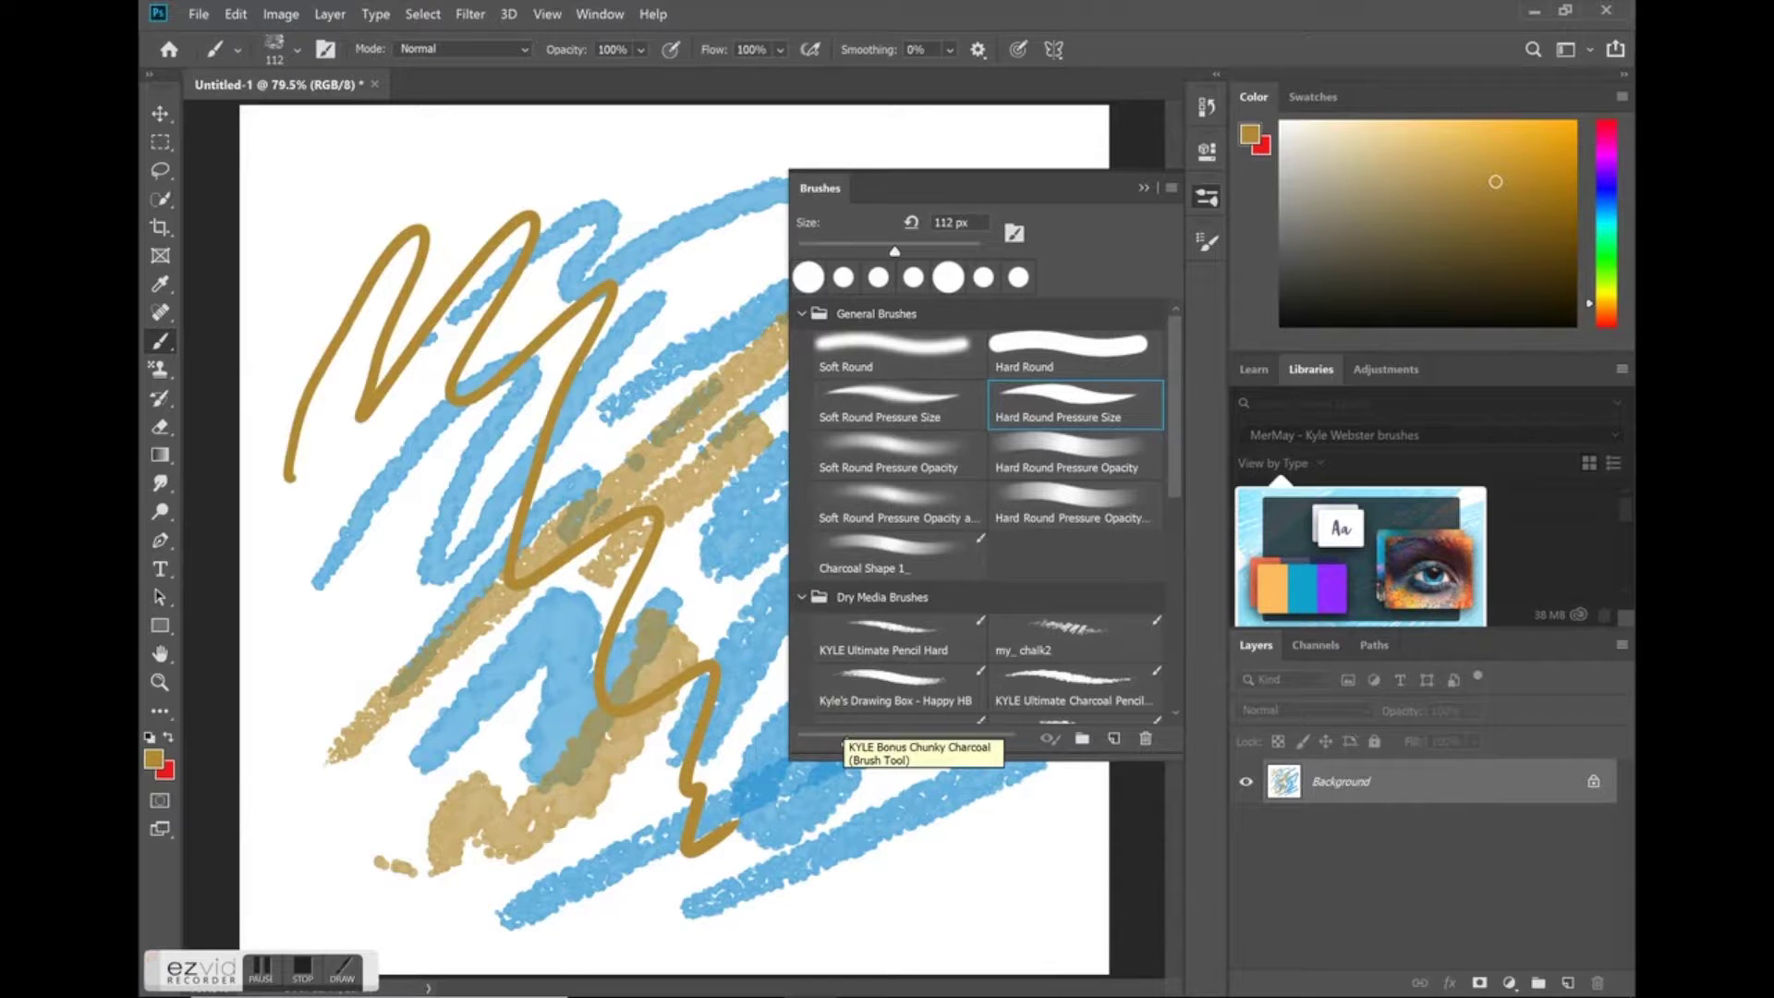
{"action": "left_click", "coordinate": [1063, 402]}
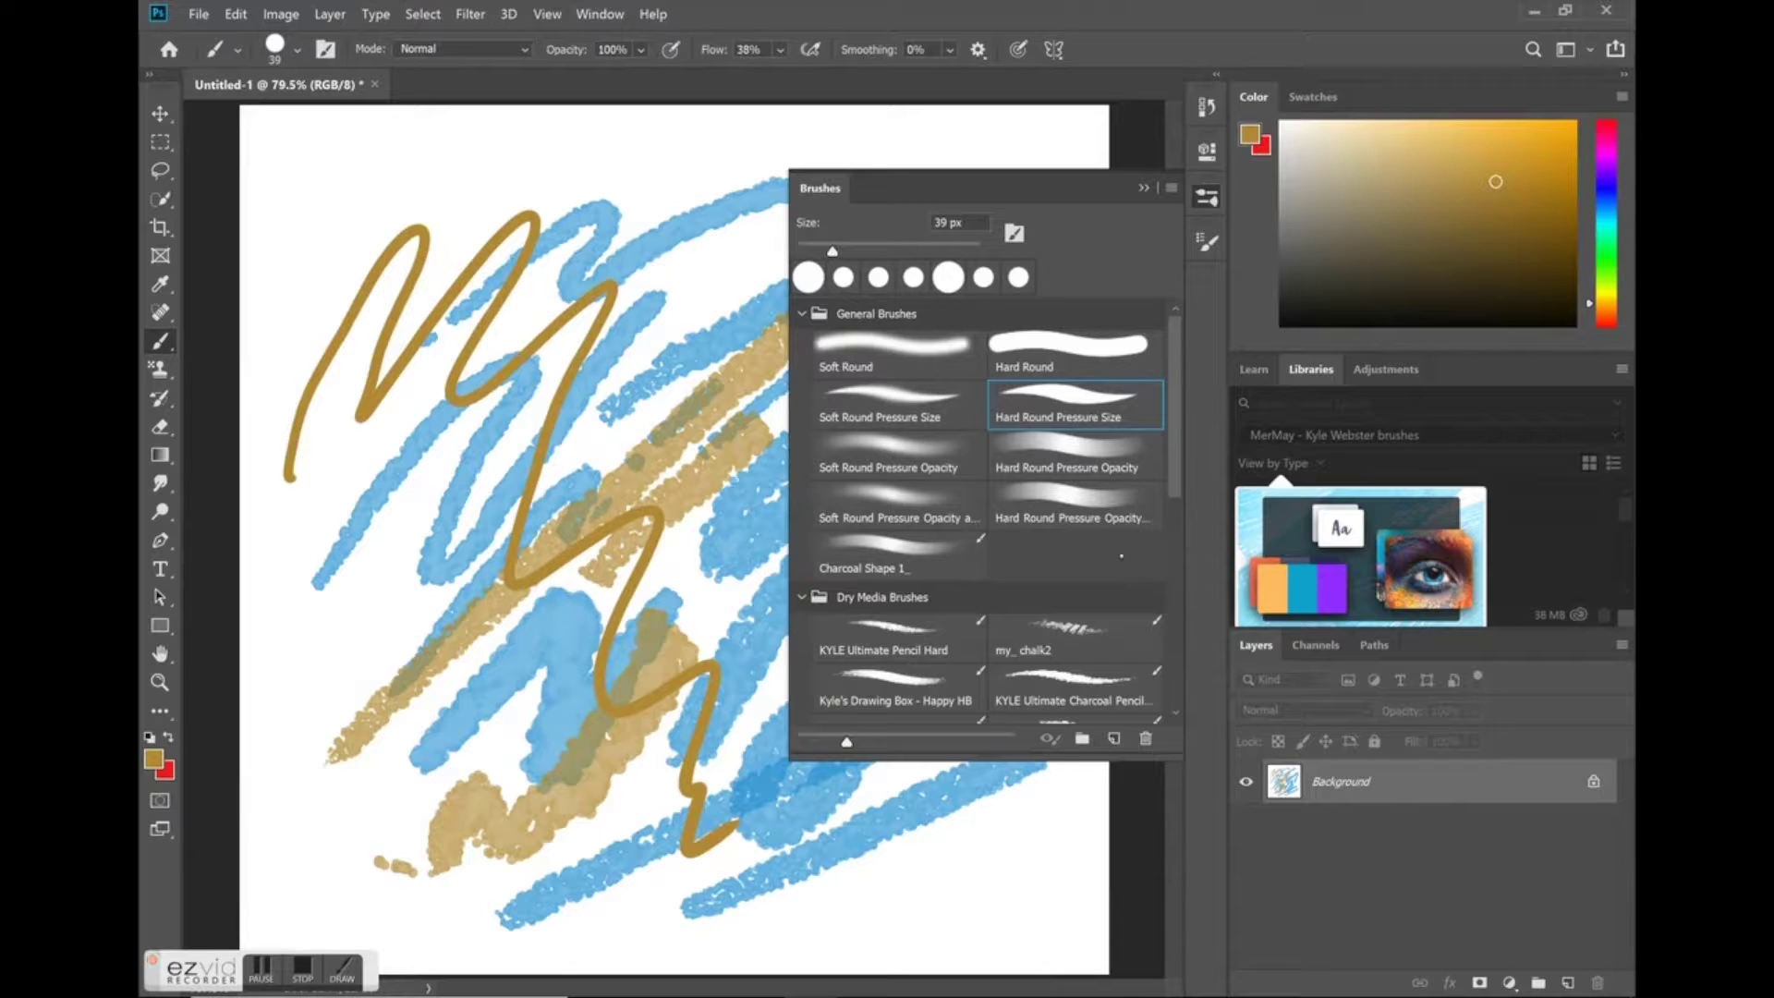
{"action": "left_click", "coordinate": [1114, 741]}
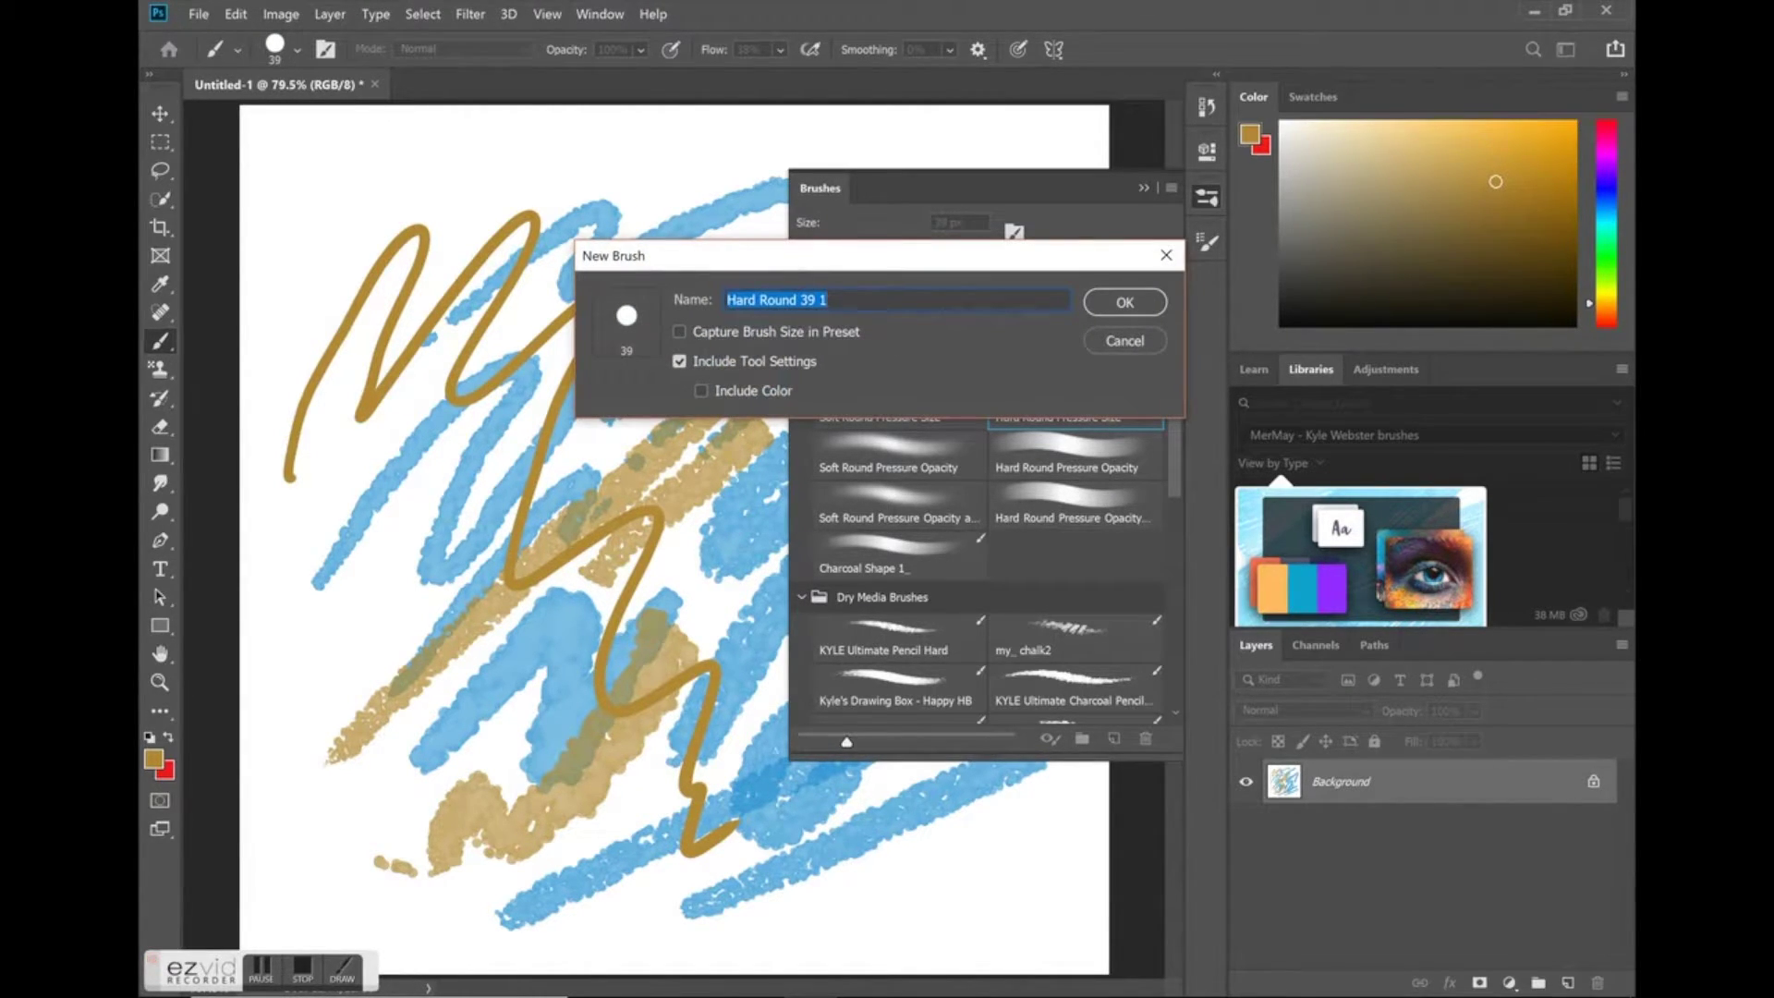
{"action": "left_click", "coordinate": [916, 298]}
{"action": "key", "text": "BackSpace"}
{"action": "key", "text": "BackSpace"}
{"action": "key", "text": "BackSpace"}
{"action": "key", "text": "BackSpace"}
{"action": "type", "text": "Water"}
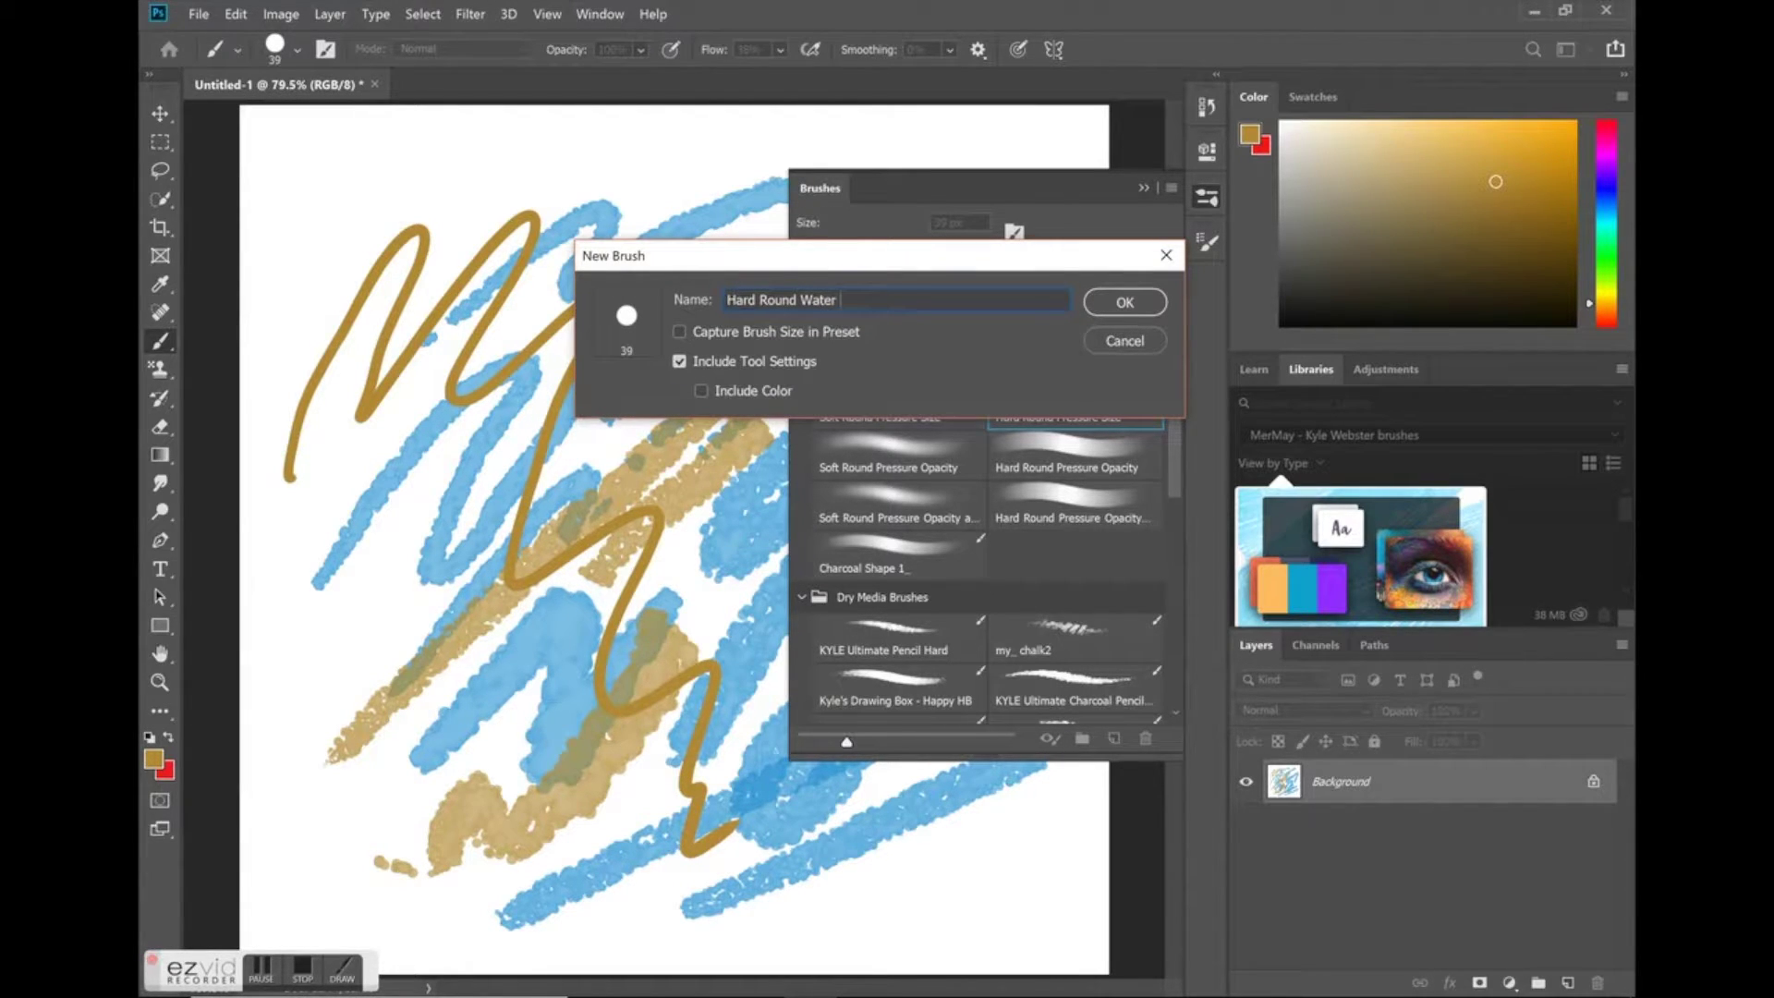
{"action": "type", "text": " Edge"}
{"action": "key", "text": "Return"}
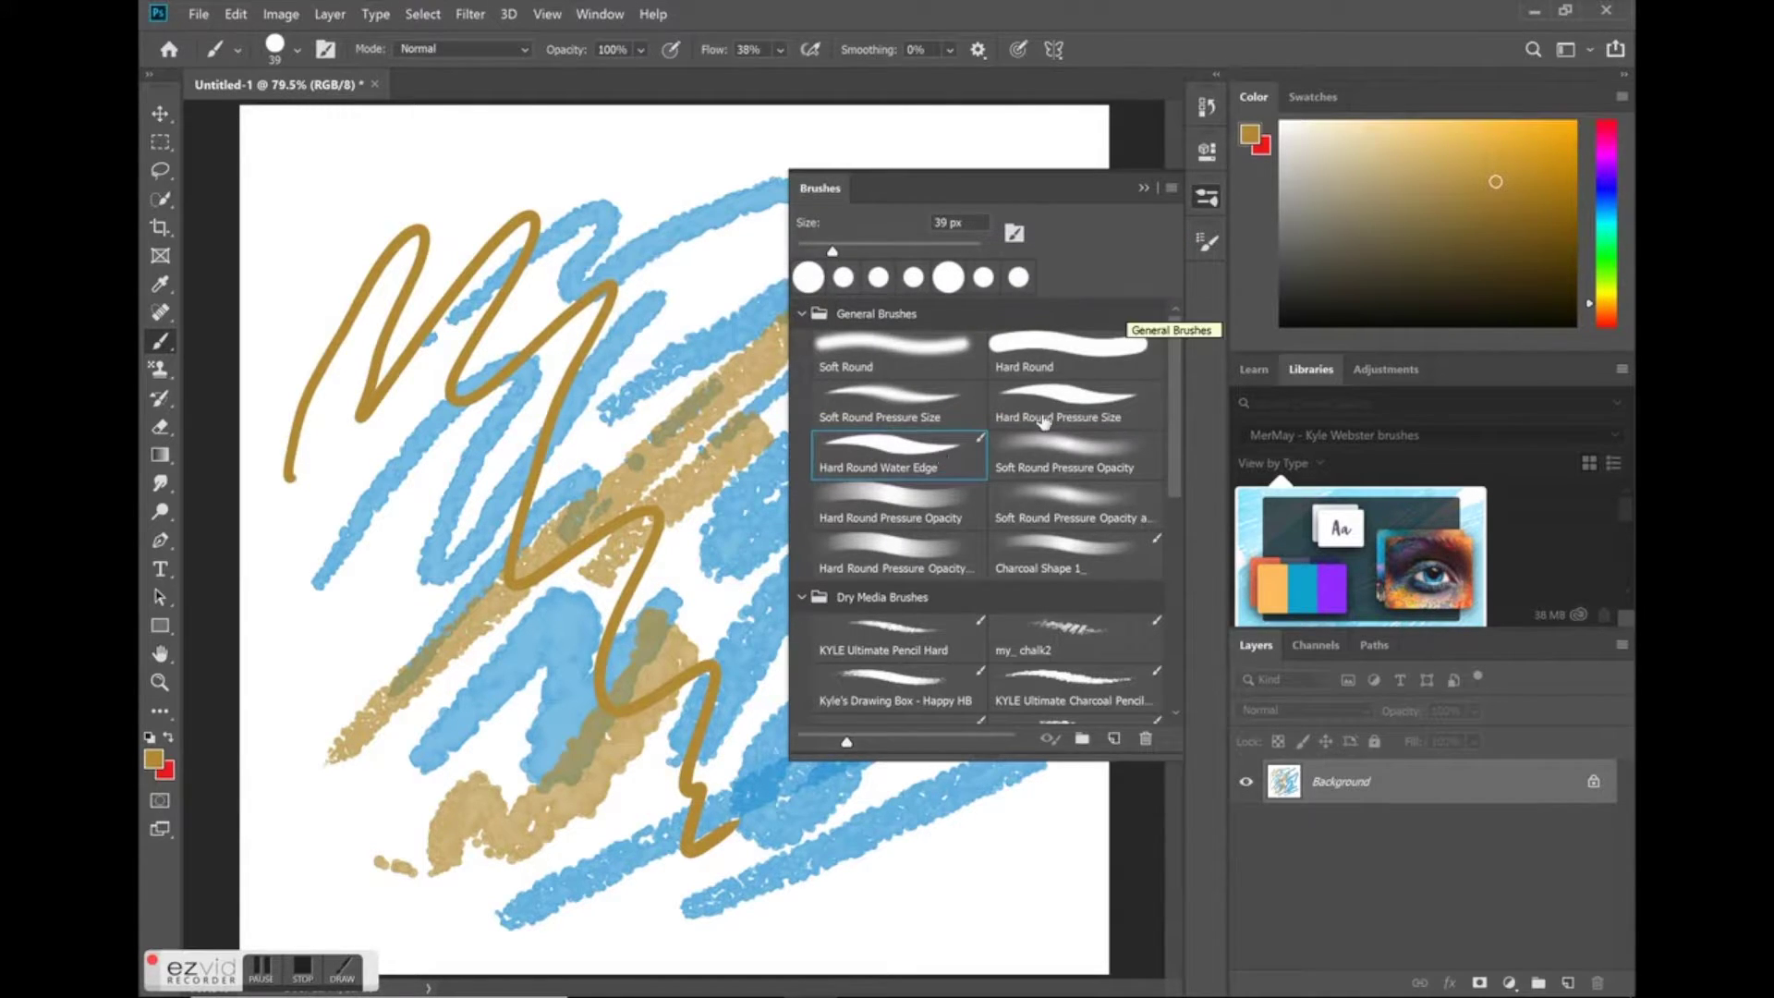
Paint a dot and a golden-brown zigzag near the canvas's lower left with the Hard Round Water Edge brush.
{"action": "left_click", "coordinate": [327, 691]}
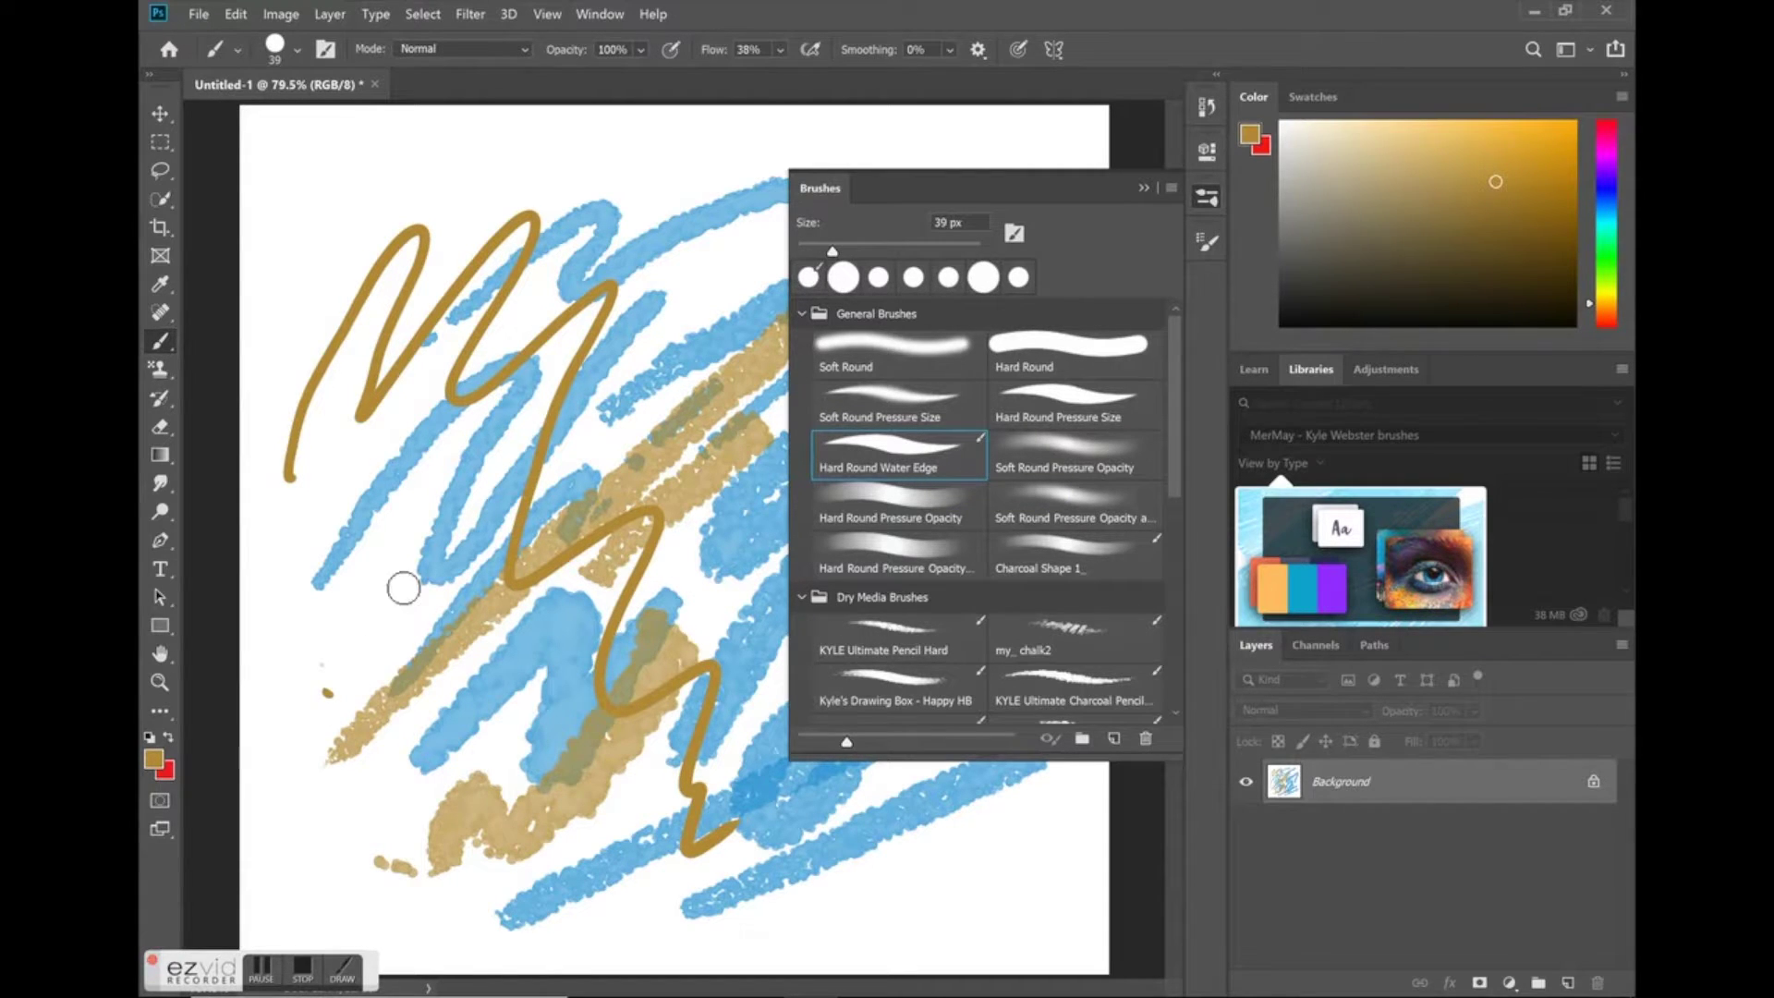
{"action": "mouse_move", "coordinate": [400, 582]}
{"action": "left_mouse_down"}
{"action": "mouse_move", "coordinate": [415, 740]}
{"action": "mouse_move", "coordinate": [514, 680]}
{"action": "left_mouse_up"}
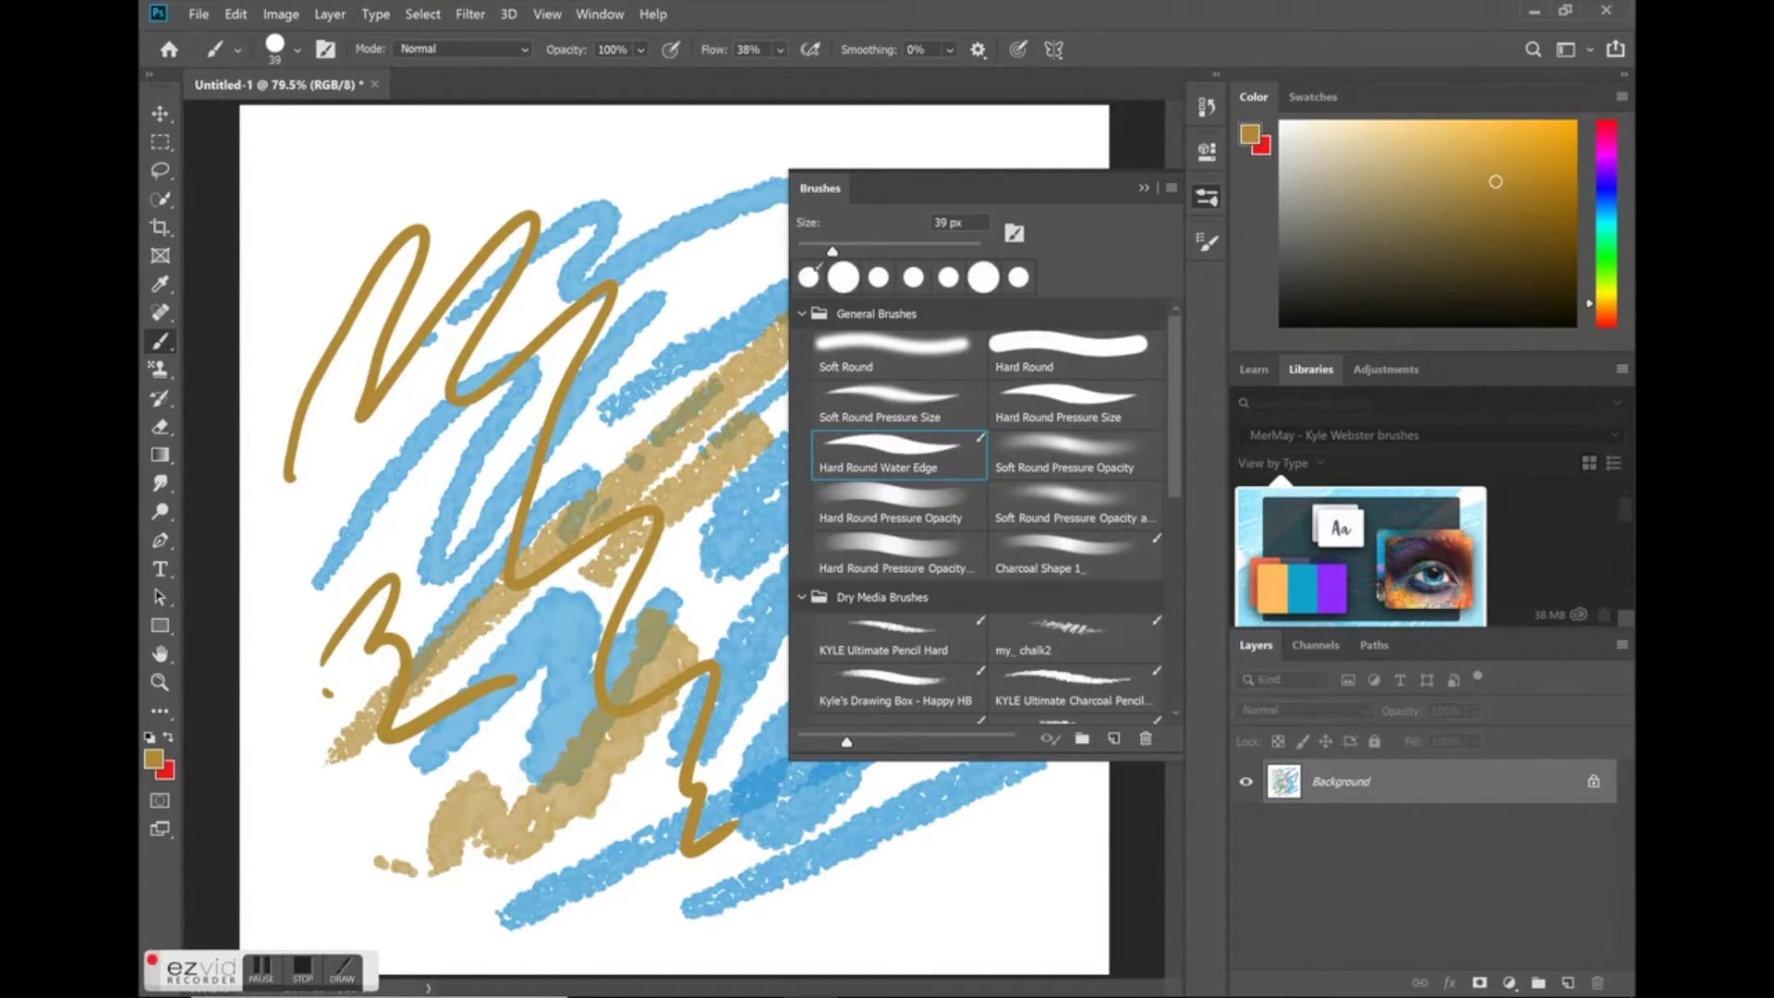
Add a new layer above the background, fill it with white at 100% opacity, and return to the Brush tool.
{"action": "left_click", "coordinate": [1569, 982]}
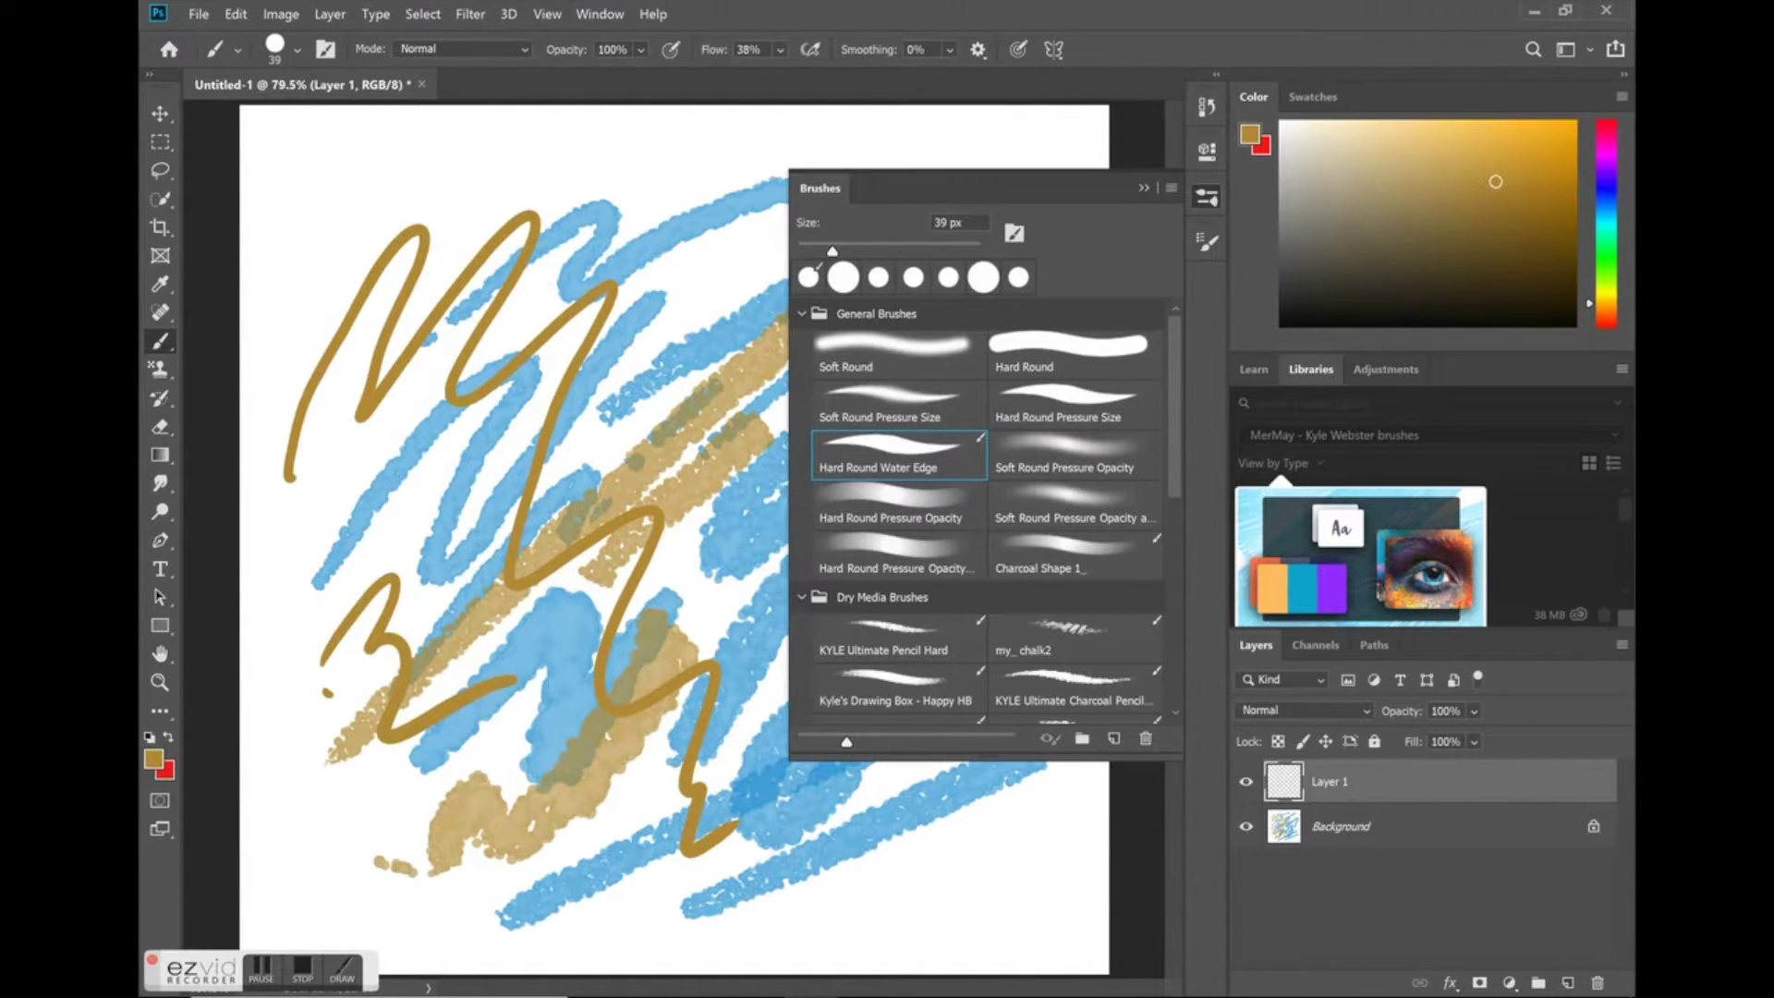
{"action": "key", "text": "alt+e"}
{"action": "key", "text": "l"}
{"action": "key", "text": "Return"}
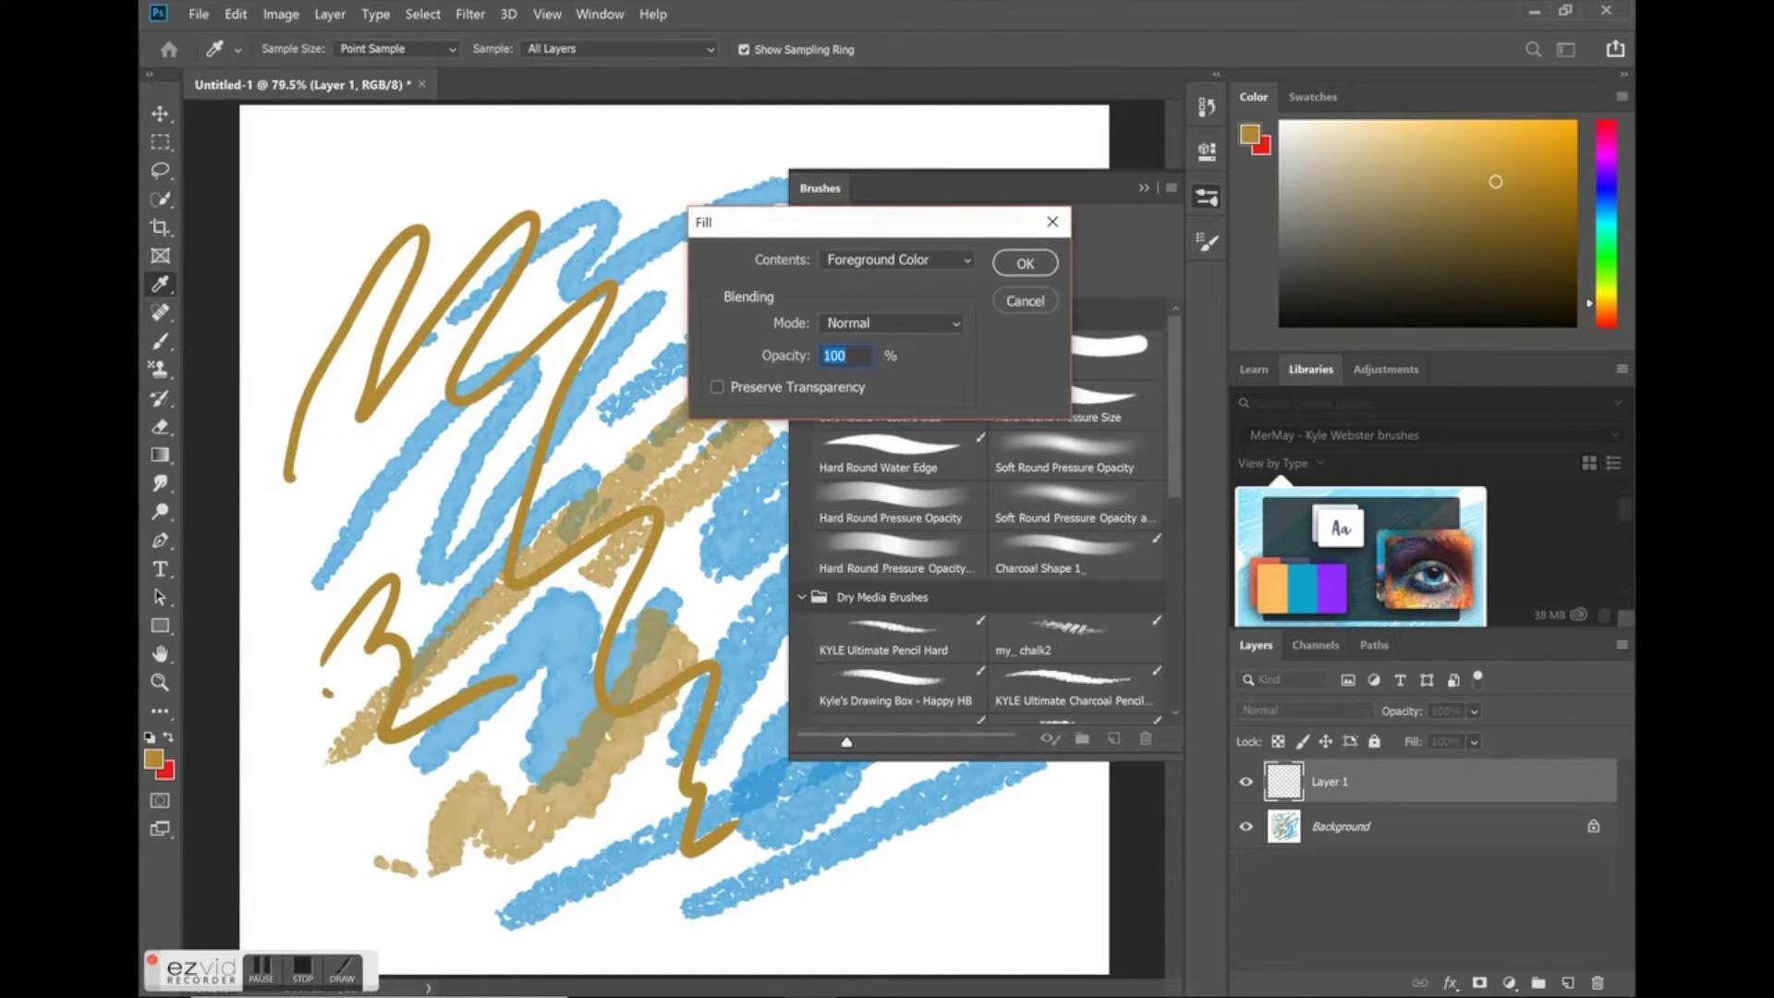
{"action": "left_click", "coordinate": [970, 261]}
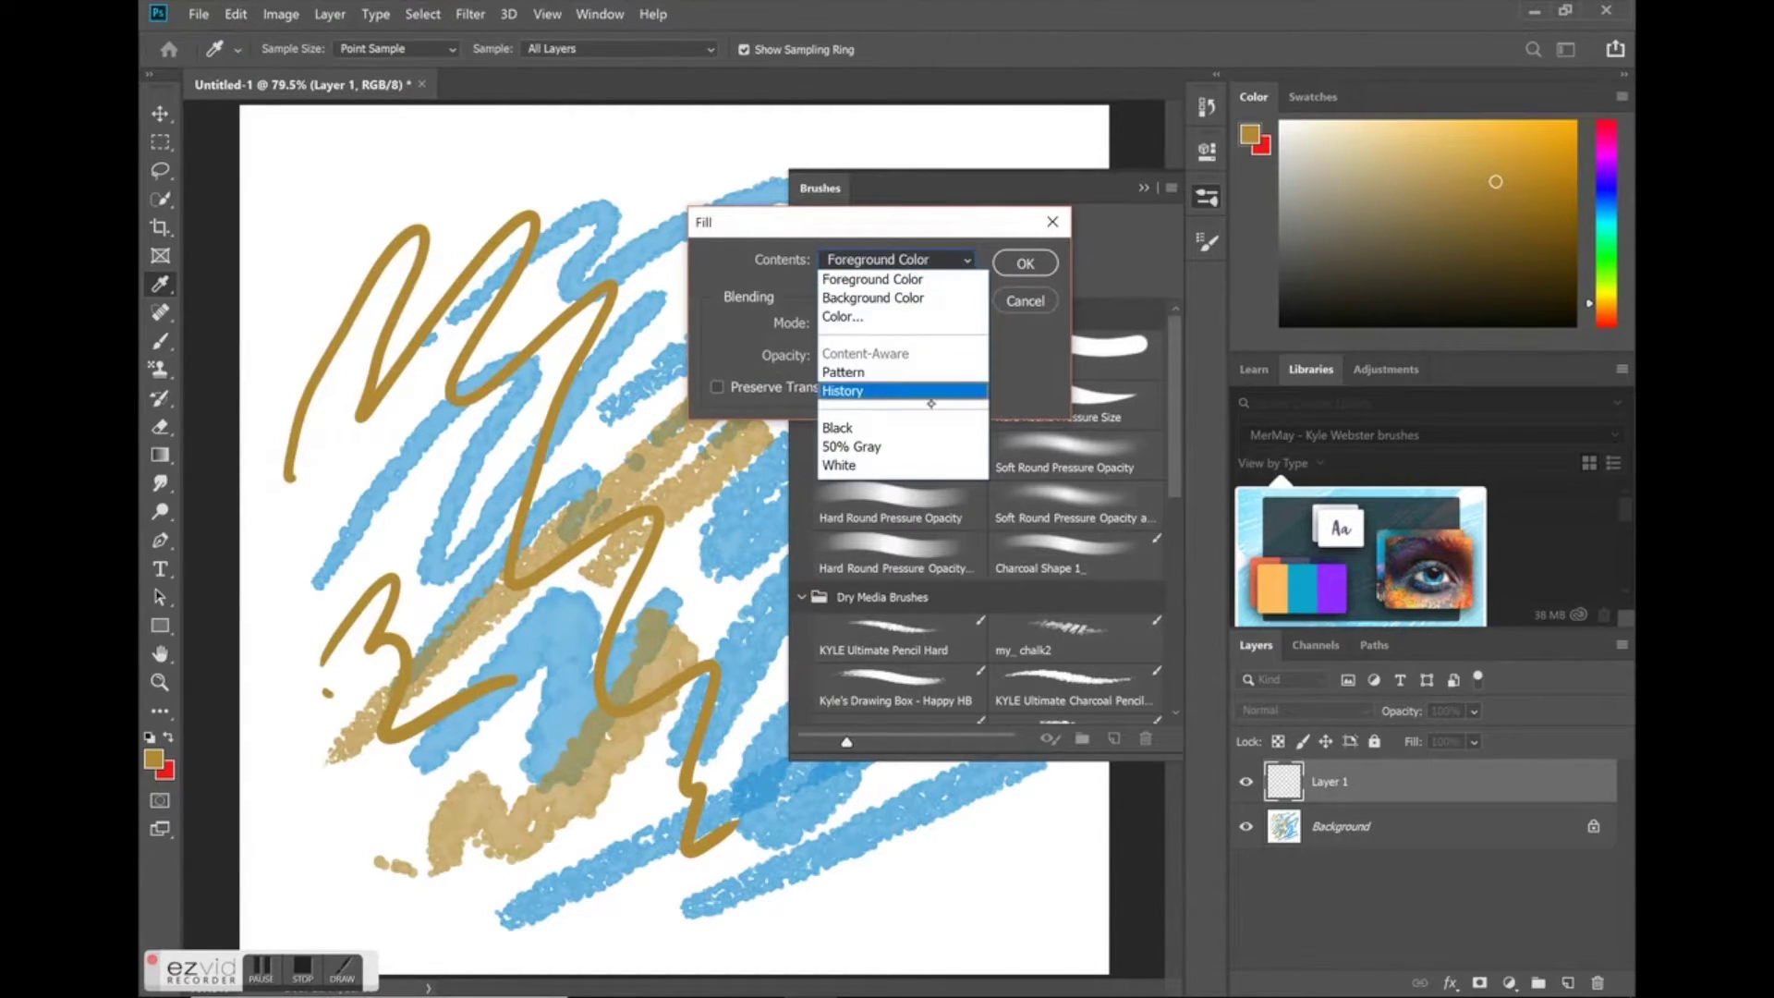
{"action": "left_click", "coordinate": [928, 465]}
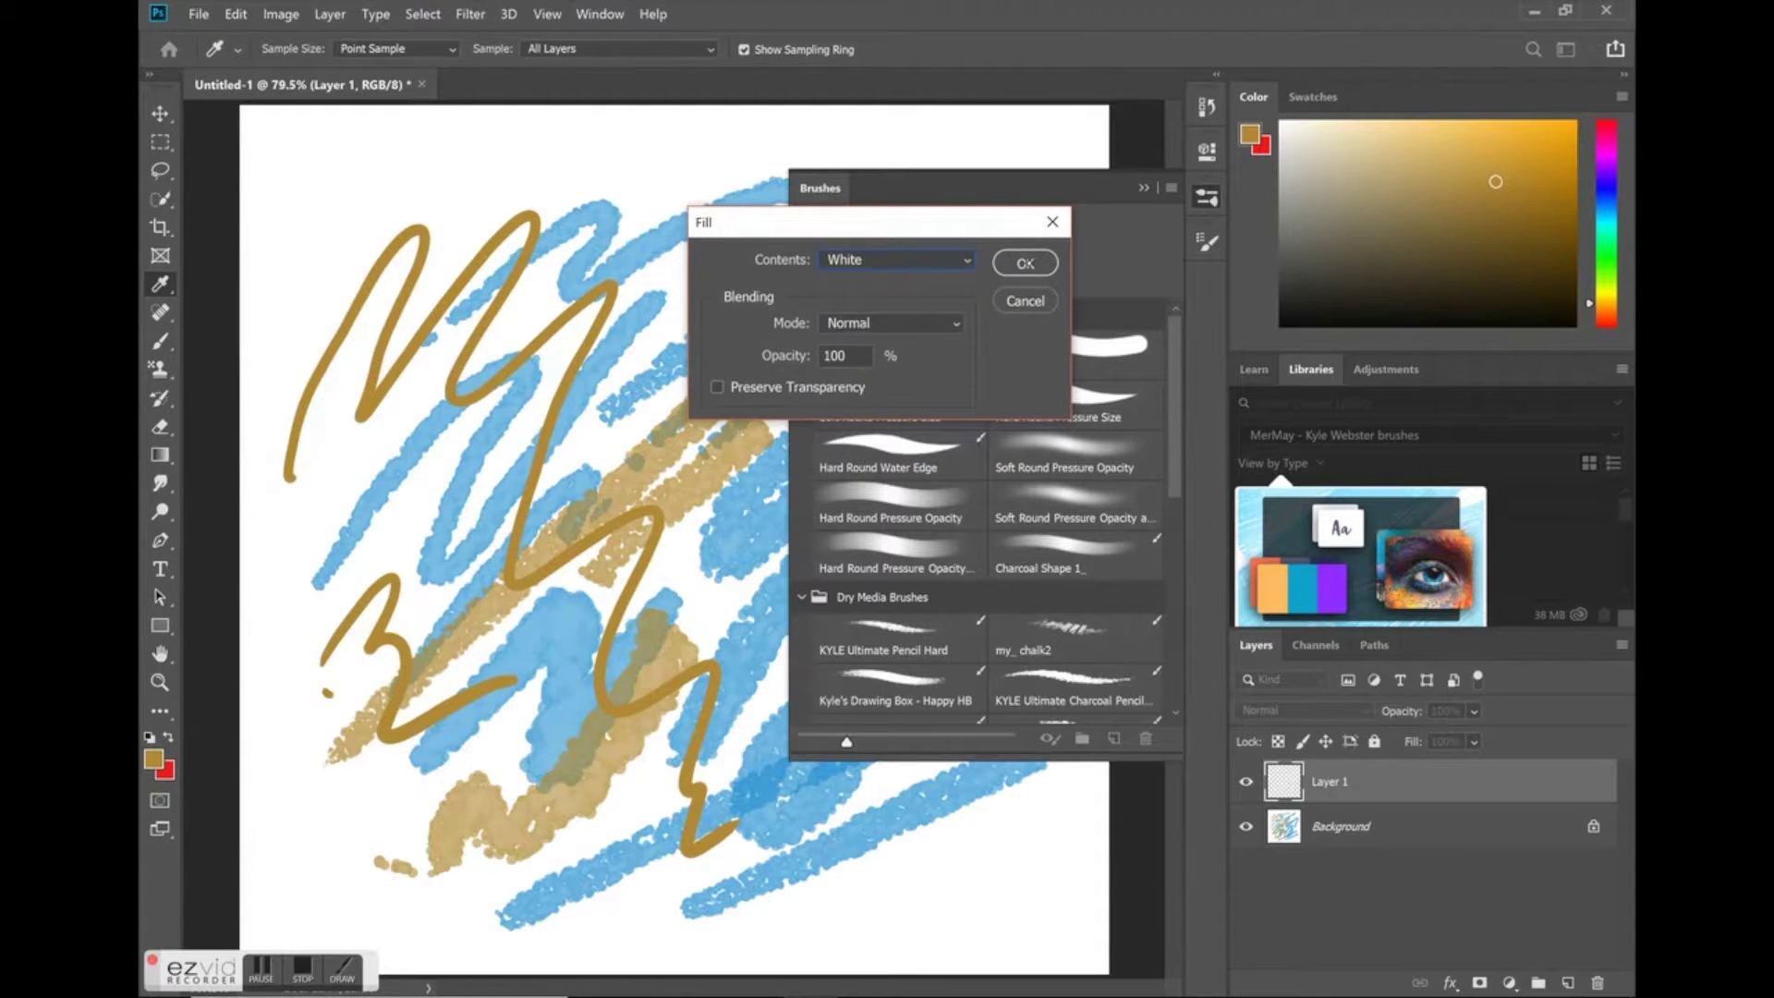
{"action": "key", "text": "Return"}
{"action": "key", "text": "b"}
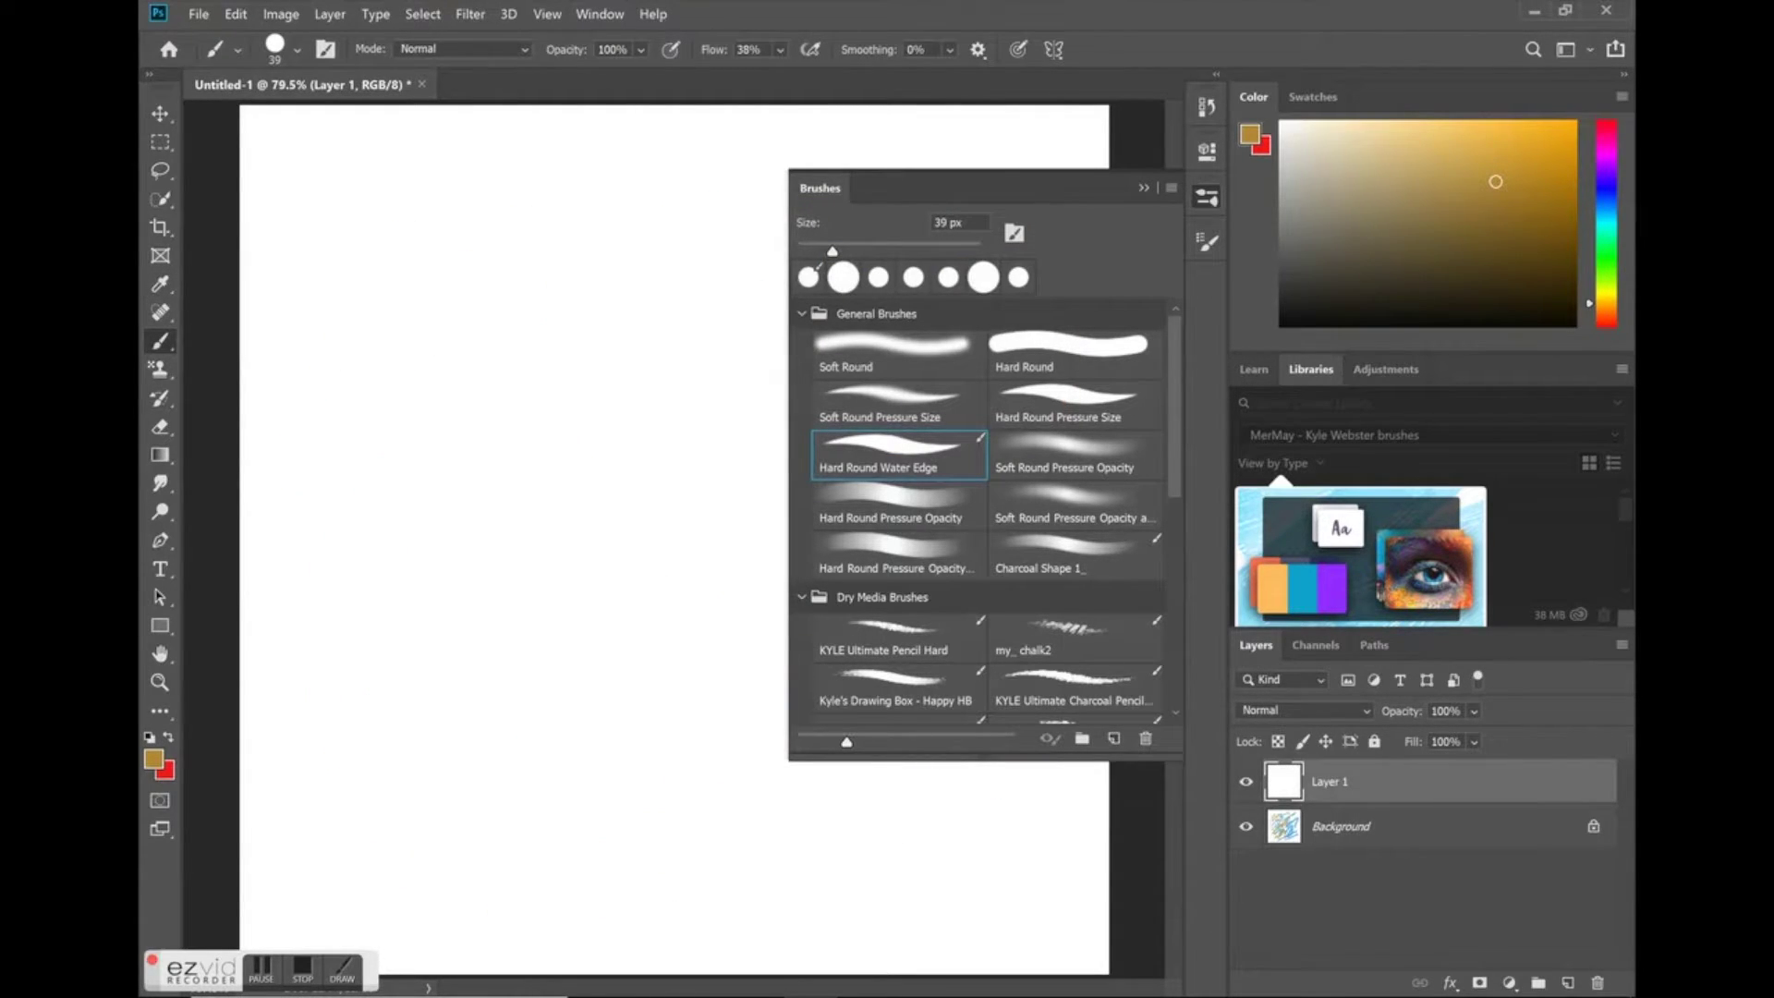
Display the brush settings and change the foreground color to a medium blue.
{"action": "left_click", "coordinate": [1207, 242]}
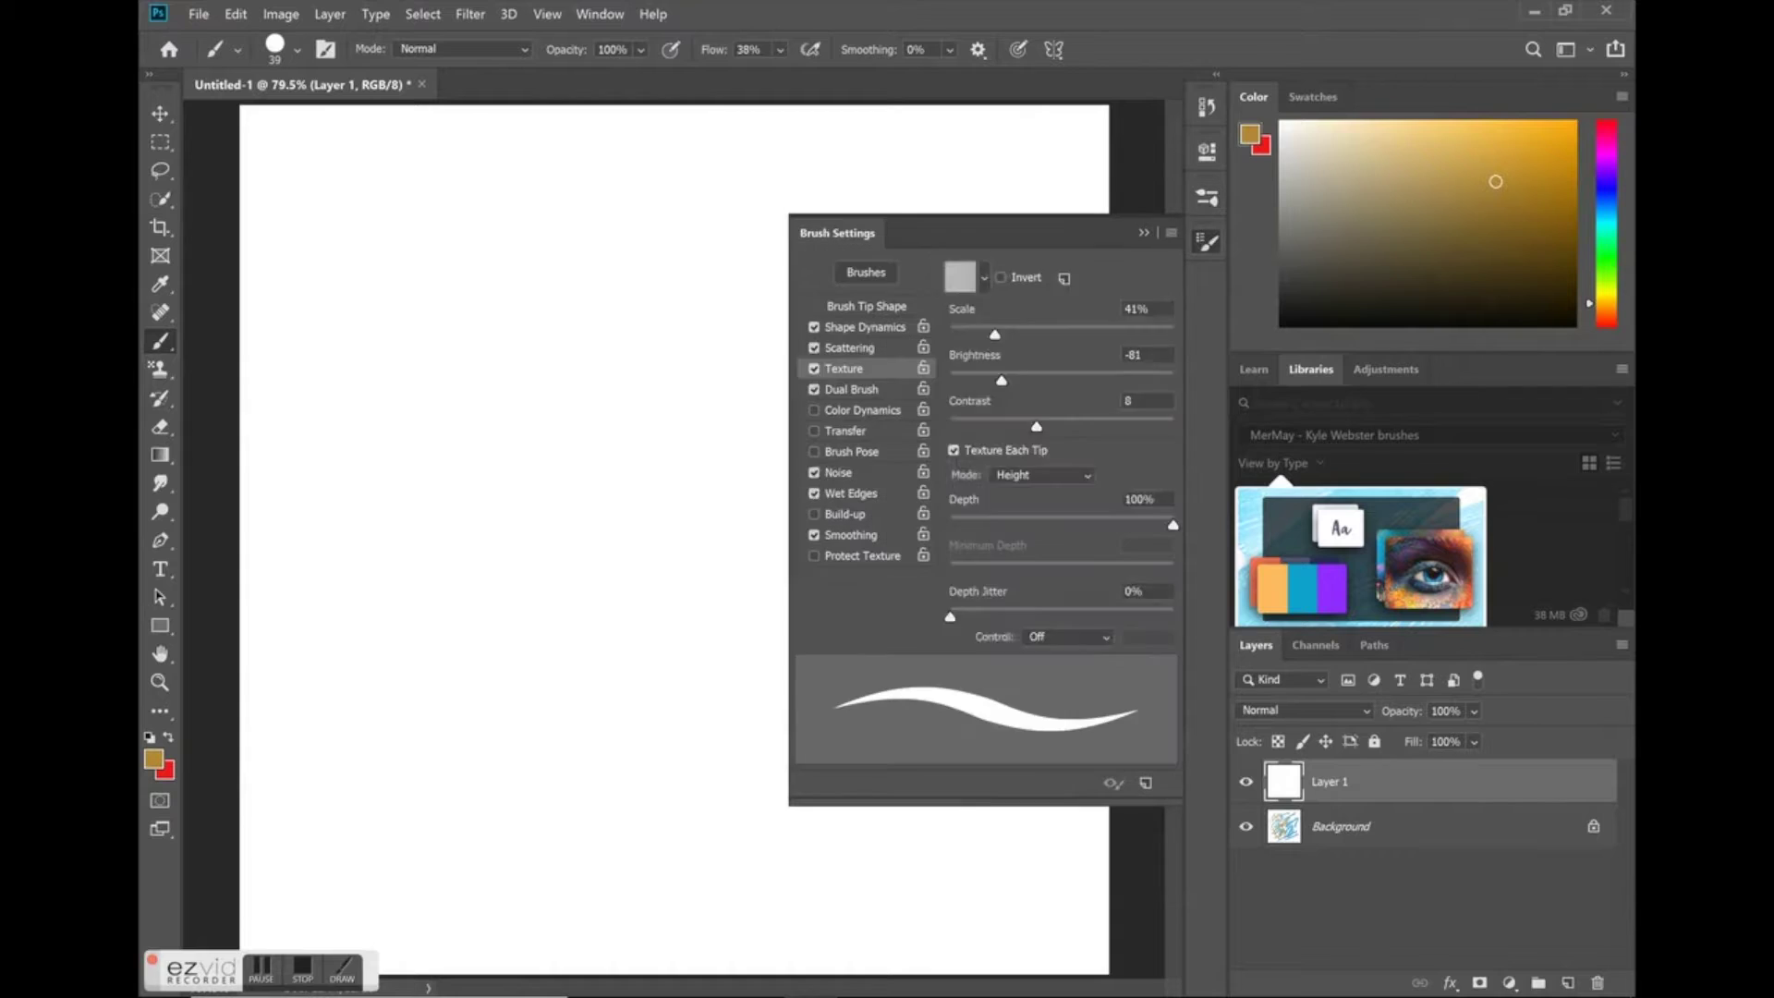
{"action": "left_click", "coordinate": [1591, 220]}
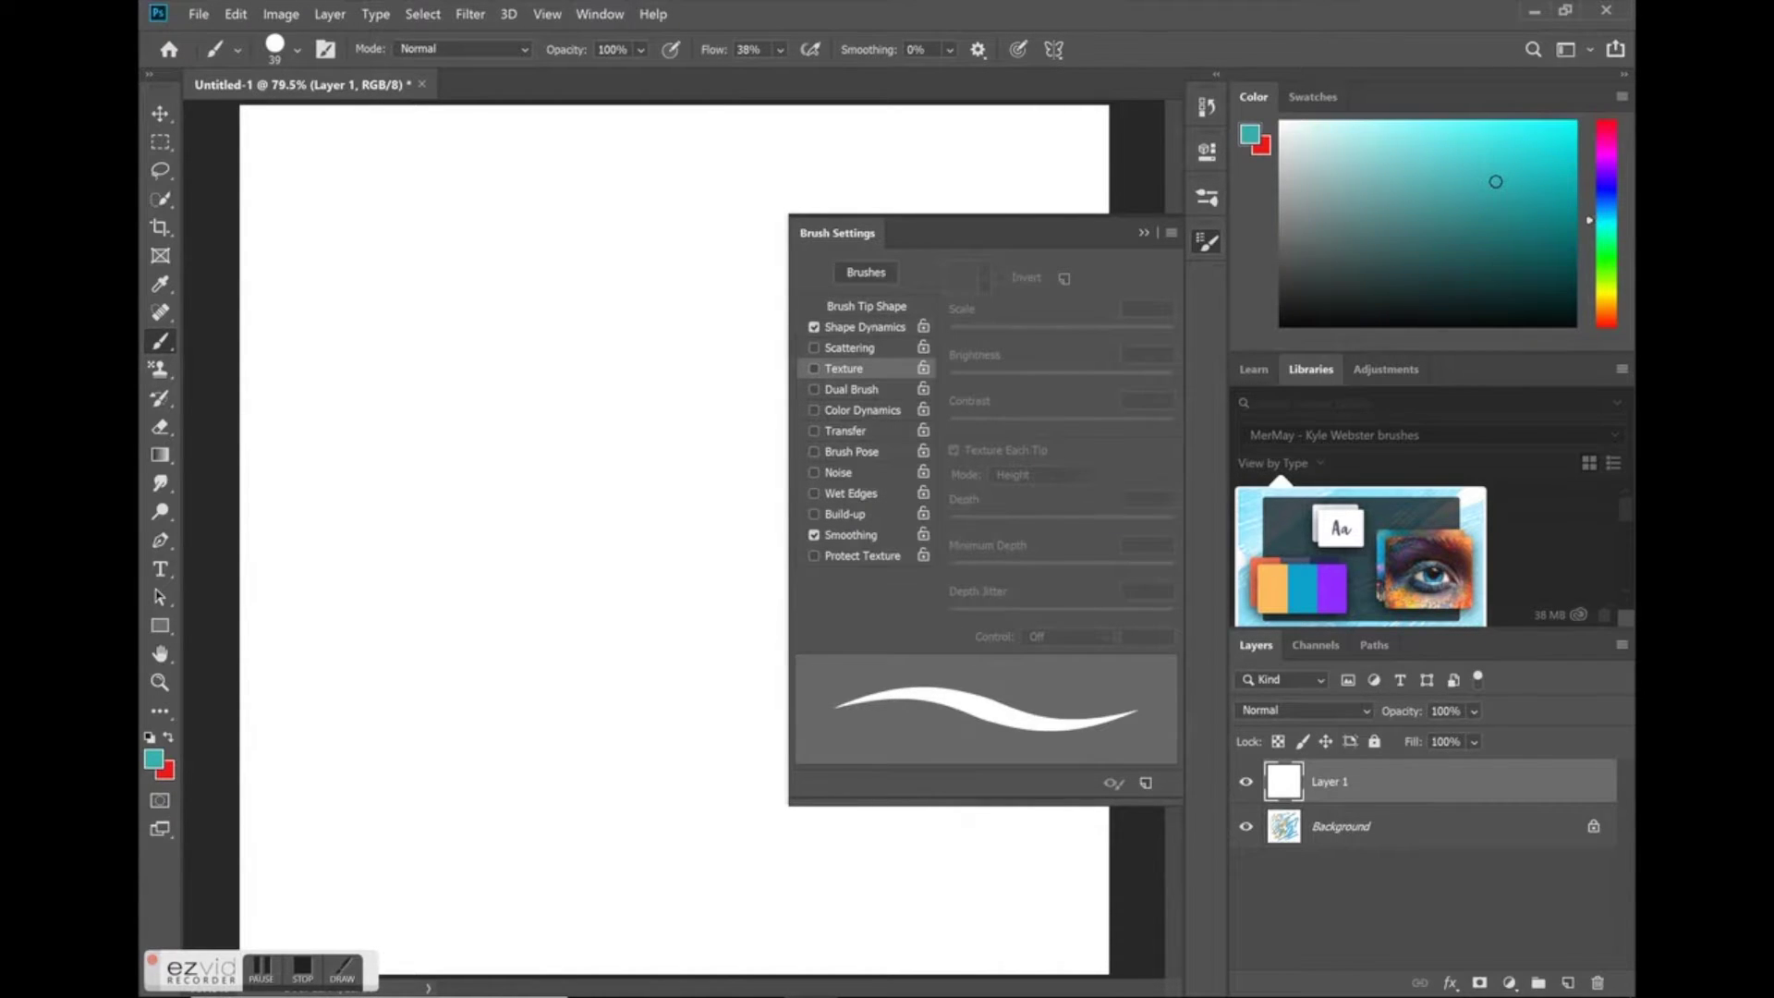
{"action": "left_click", "coordinate": [1467, 181]}
{"action": "left_click_drag", "start_coordinate": [1606, 218], "coordinate": [1606, 203]}
{"action": "left_click", "coordinate": [1486, 162]}
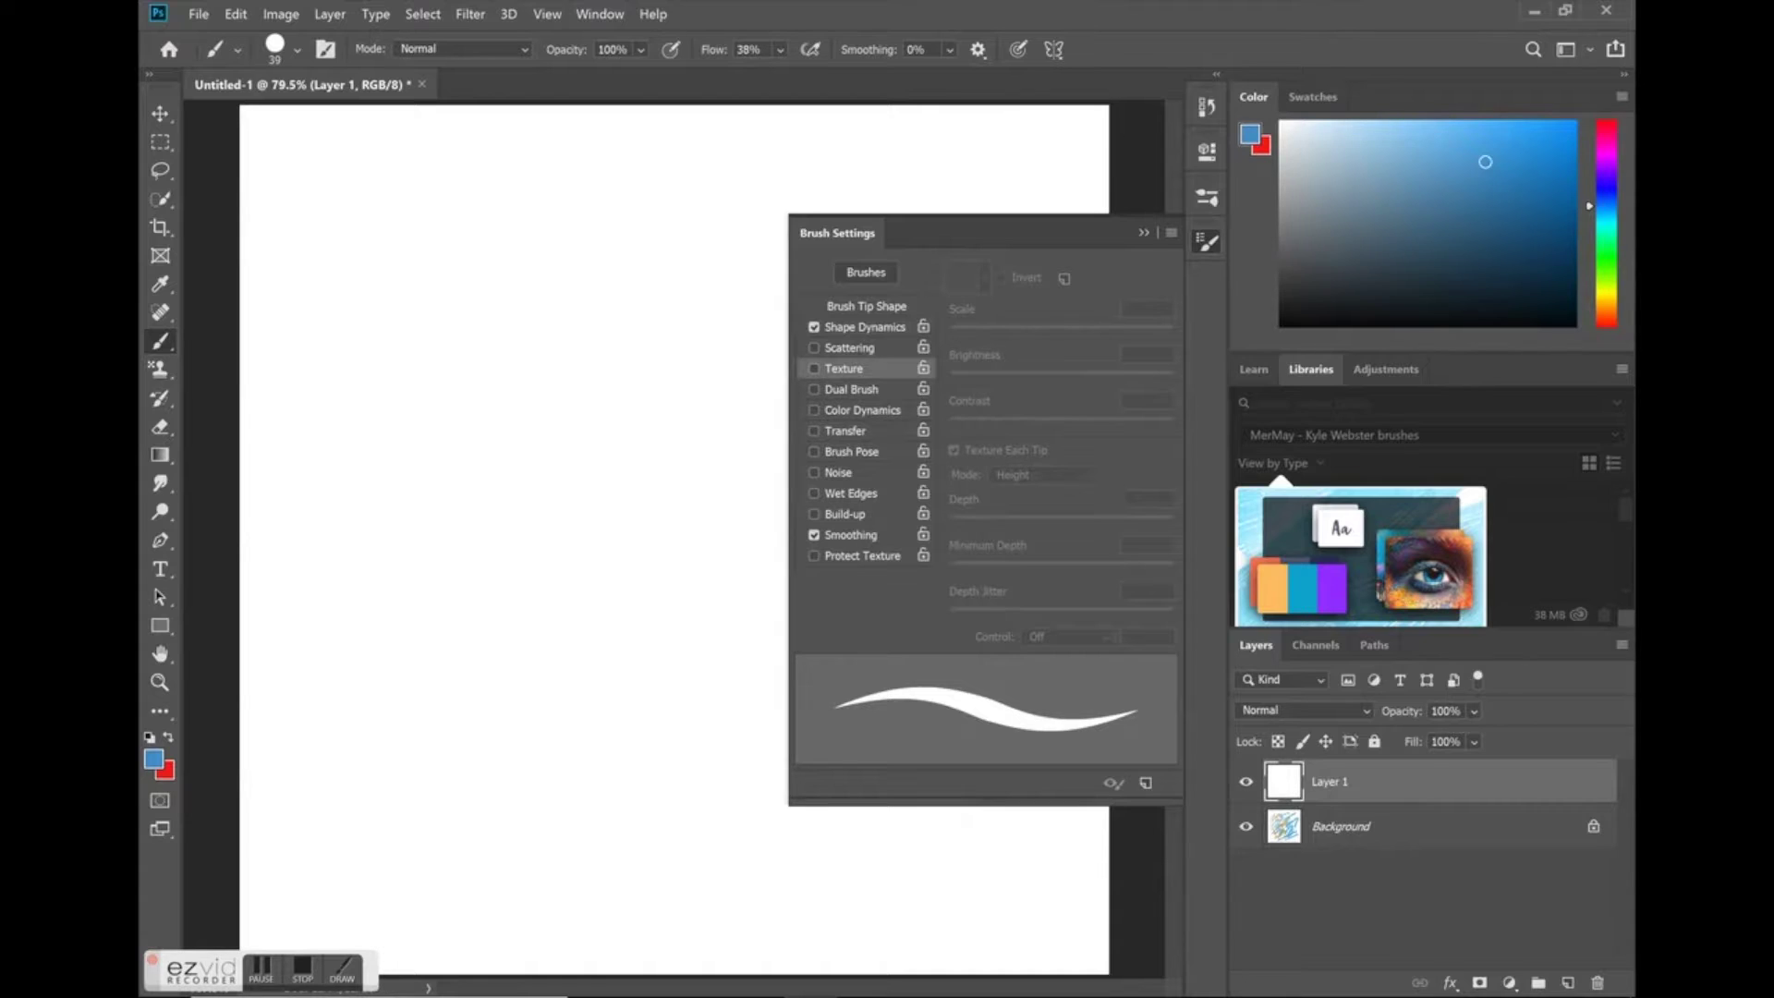
Enable Scattering at 181% and Noise for the brush, and paint a blue zigzag and a short stroke on the new layer.
{"action": "left_click", "coordinate": [835, 349]}
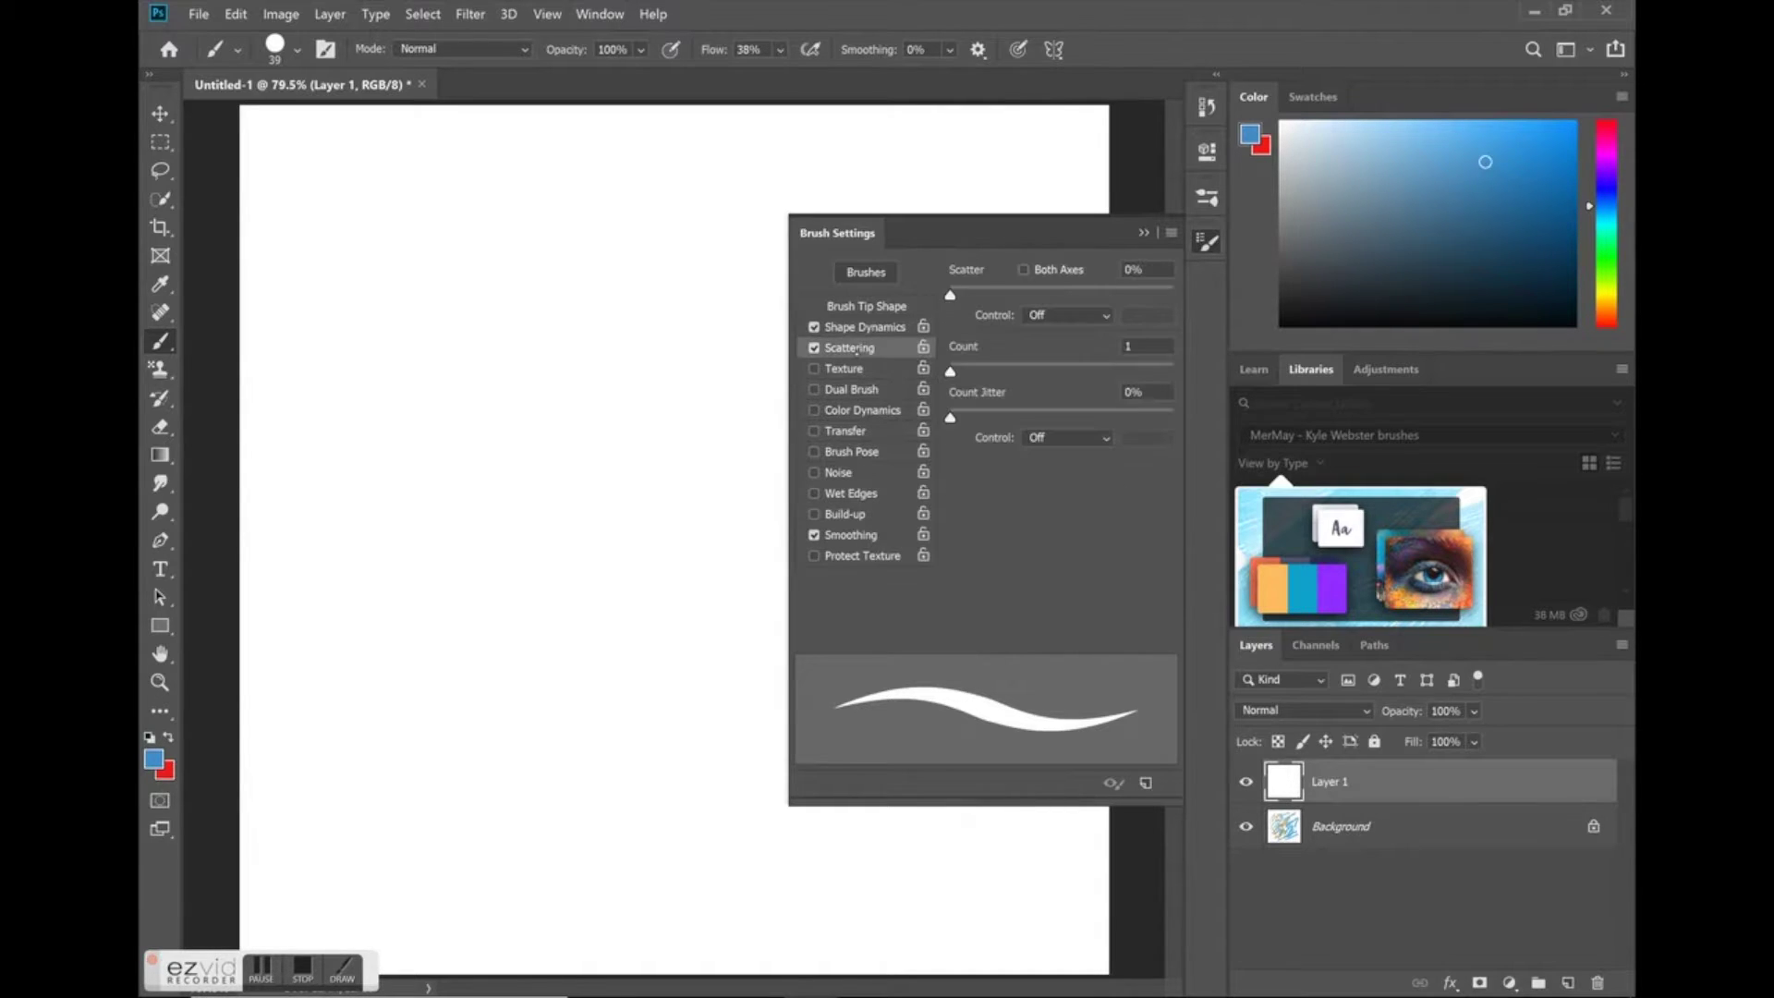
{"action": "left_click_drag", "start_coordinate": [950, 295], "coordinate": [990, 295]}
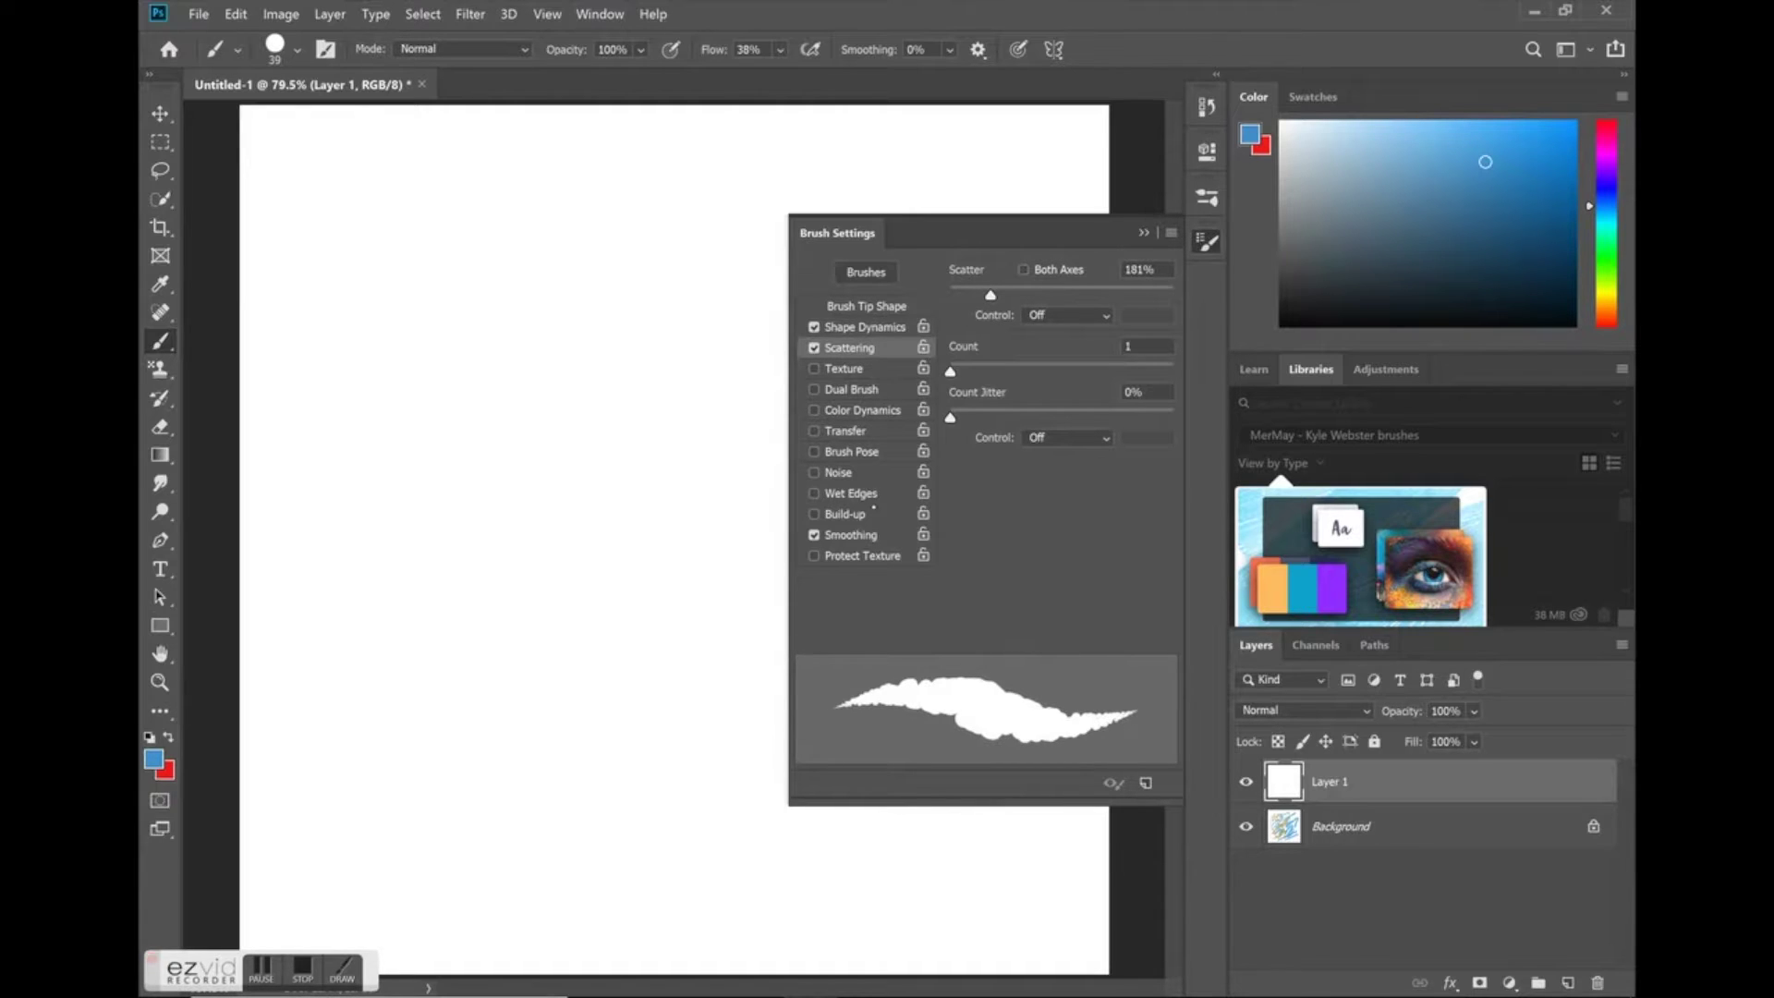
{"action": "left_click", "coordinate": [814, 474]}
{"action": "mouse_move", "coordinate": [284, 716]}
{"action": "left_mouse_down"}
{"action": "mouse_move", "coordinate": [408, 546]}
{"action": "mouse_move", "coordinate": [515, 503]}
{"action": "mouse_move", "coordinate": [485, 627]}
{"action": "mouse_move", "coordinate": [546, 641]}
{"action": "mouse_move", "coordinate": [472, 716]}
{"action": "left_mouse_up"}
{"action": "left_click_drag", "start_coordinate": [411, 810], "coordinate": [476, 746]}
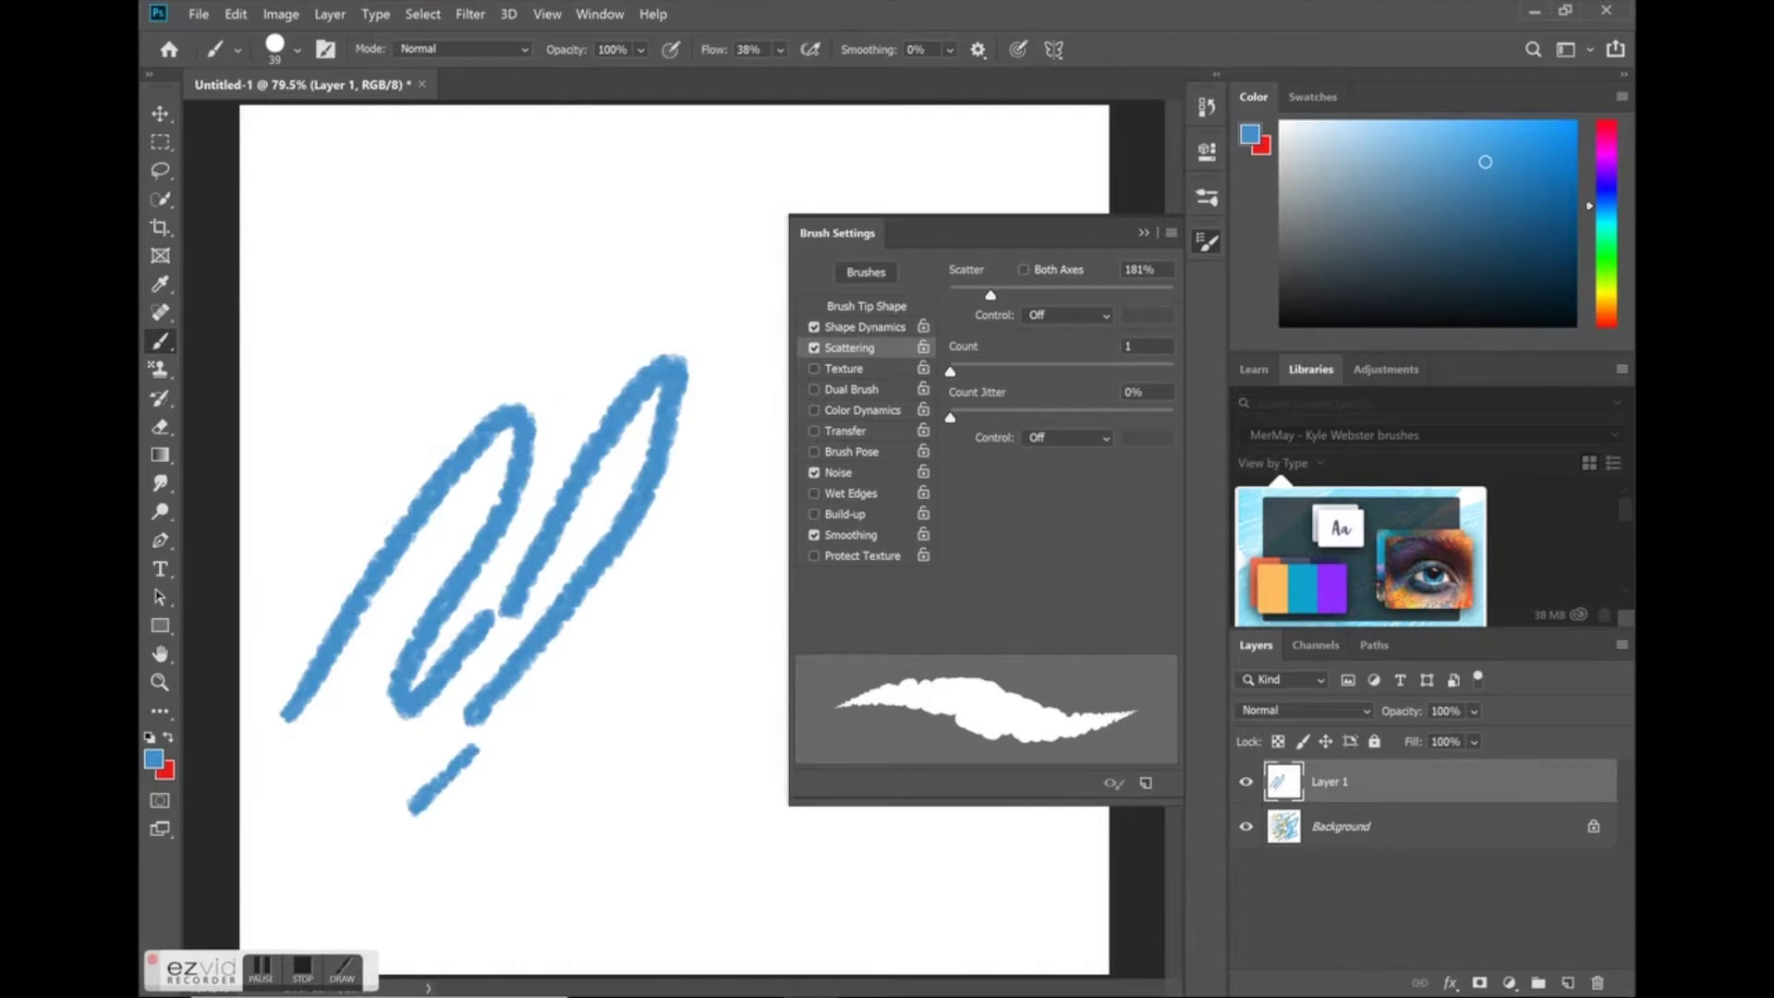
Enable Wet Edges, raise Scatter to 392%, and paint blue test strokes across the canvas with these settings.
{"action": "left_click", "coordinate": [814, 494]}
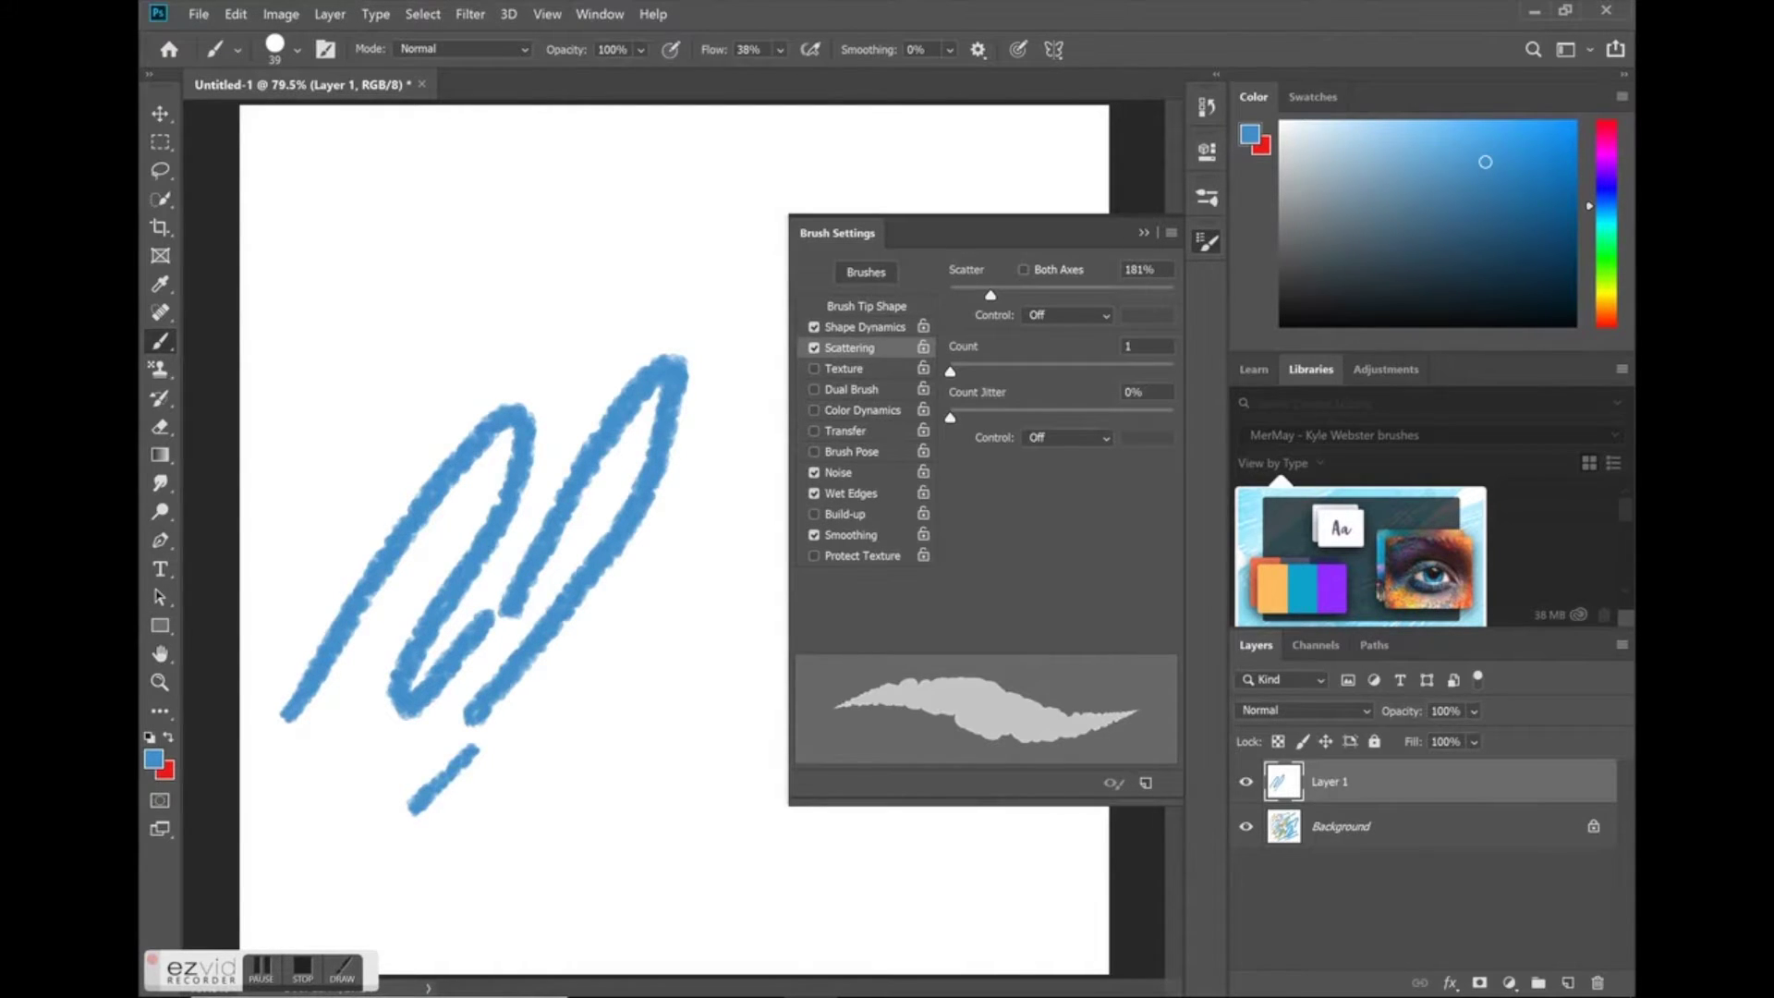
{"action": "mouse_move", "coordinate": [289, 562]}
{"action": "left_mouse_down"}
{"action": "mouse_move", "coordinate": [416, 361]}
{"action": "mouse_move", "coordinate": [535, 235]}
{"action": "mouse_move", "coordinate": [504, 555]}
{"action": "left_mouse_up"}
{"action": "left_click_drag", "start_coordinate": [991, 296], "coordinate": [1037, 295]}
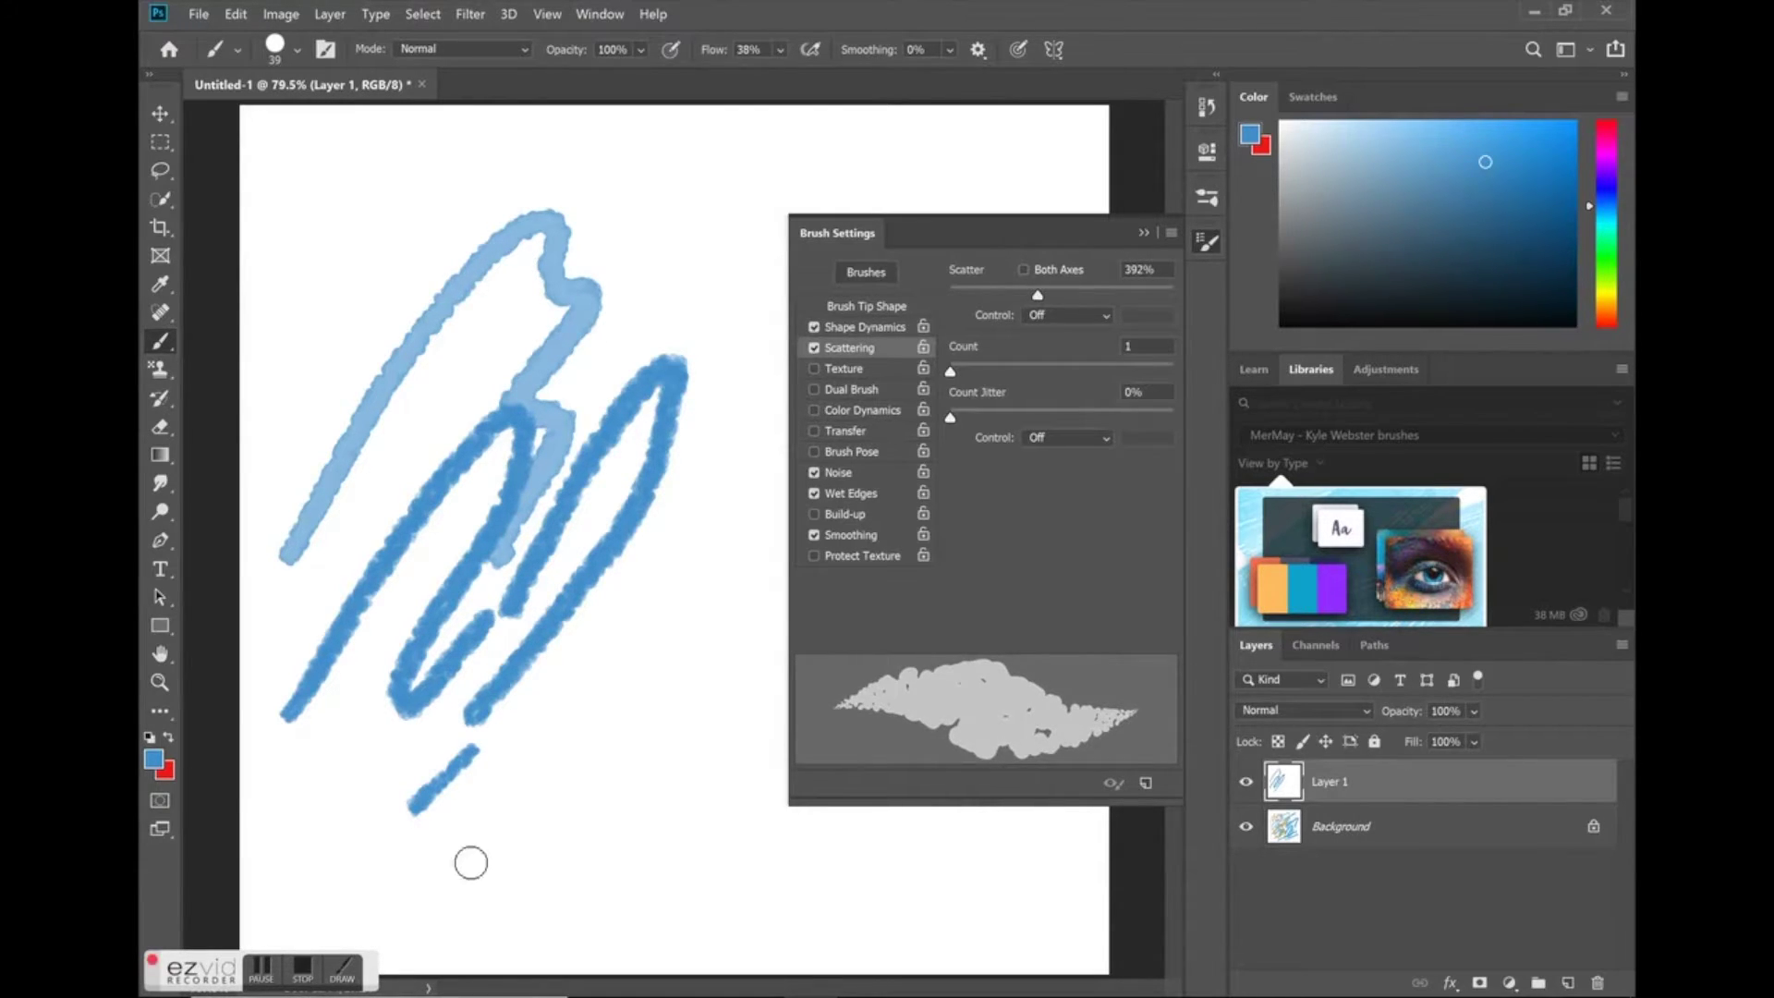
{"action": "left_click_drag", "start_coordinate": [448, 871], "coordinate": [743, 584]}
{"action": "left_click_drag", "start_coordinate": [506, 892], "coordinate": [713, 700]}
{"action": "mouse_move", "coordinate": [713, 181]}
{"action": "left_mouse_down"}
{"action": "mouse_move", "coordinate": [634, 360]}
{"action": "mouse_move", "coordinate": [700, 512]}
{"action": "mouse_move", "coordinate": [589, 651]}
{"action": "mouse_move", "coordinate": [514, 717]}
{"action": "left_mouse_up"}
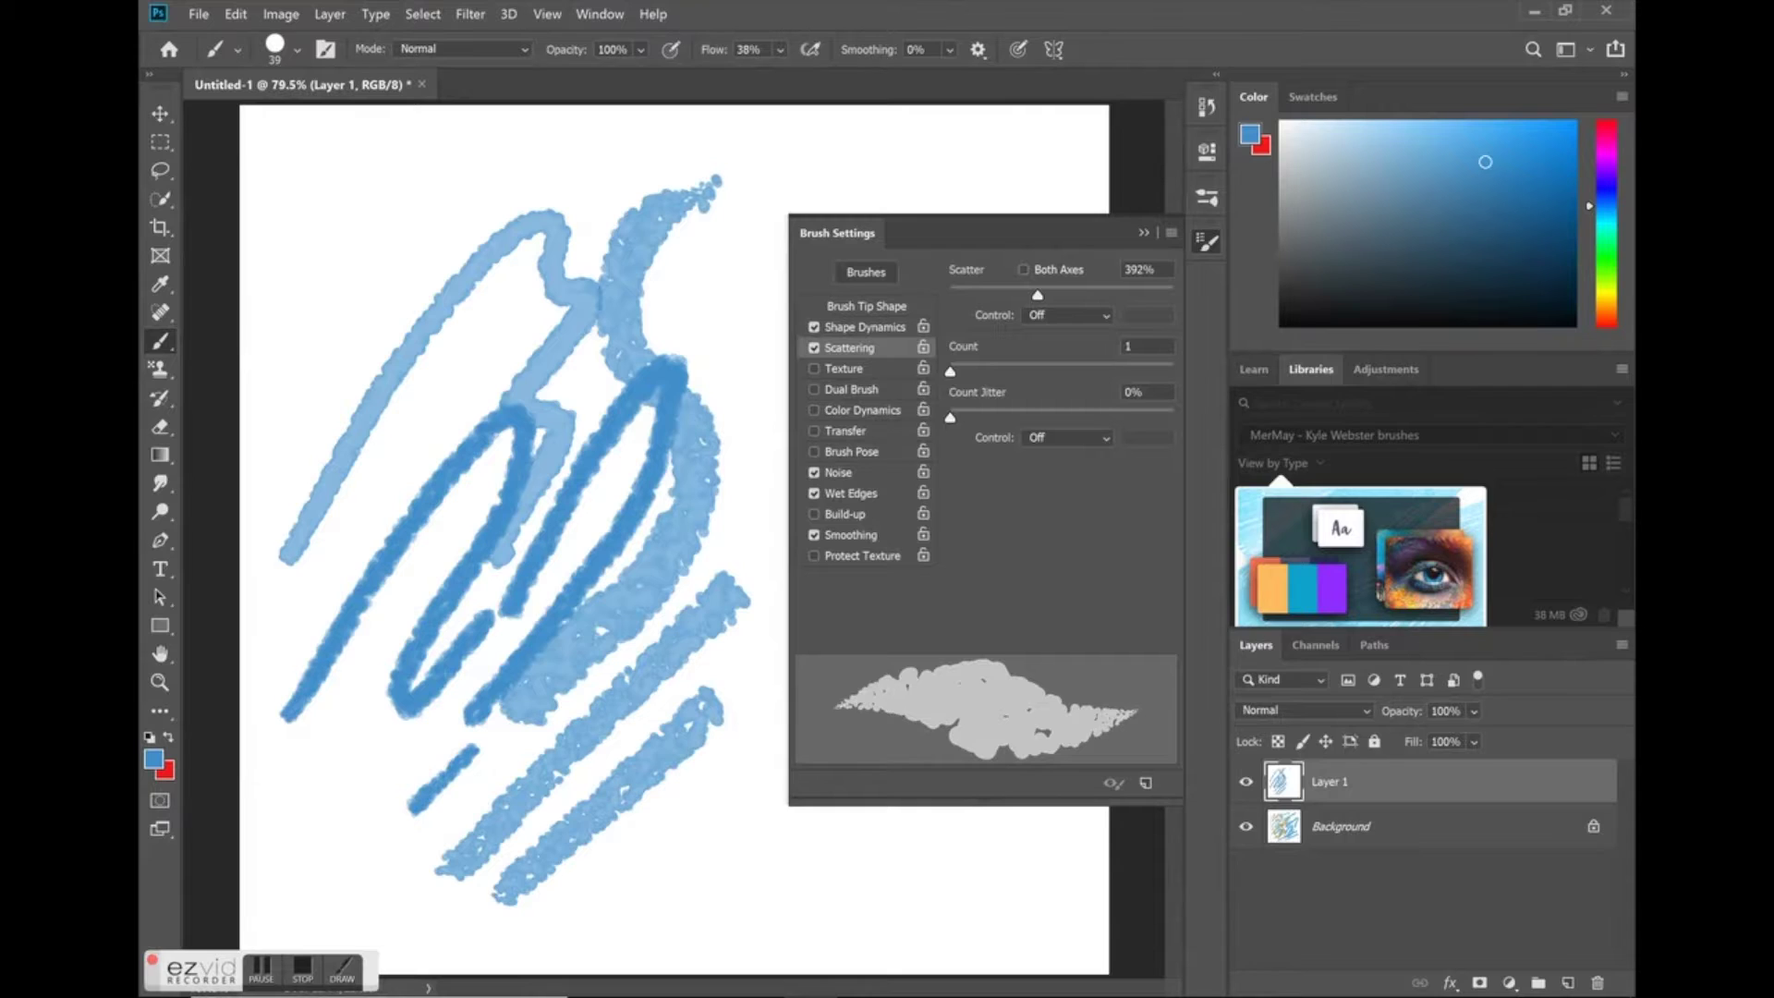
Bring up the brush presets, pick Hard Round Pressure Size, and switch back to Hard Round Water Edge.
{"action": "left_click", "coordinate": [1207, 242]}
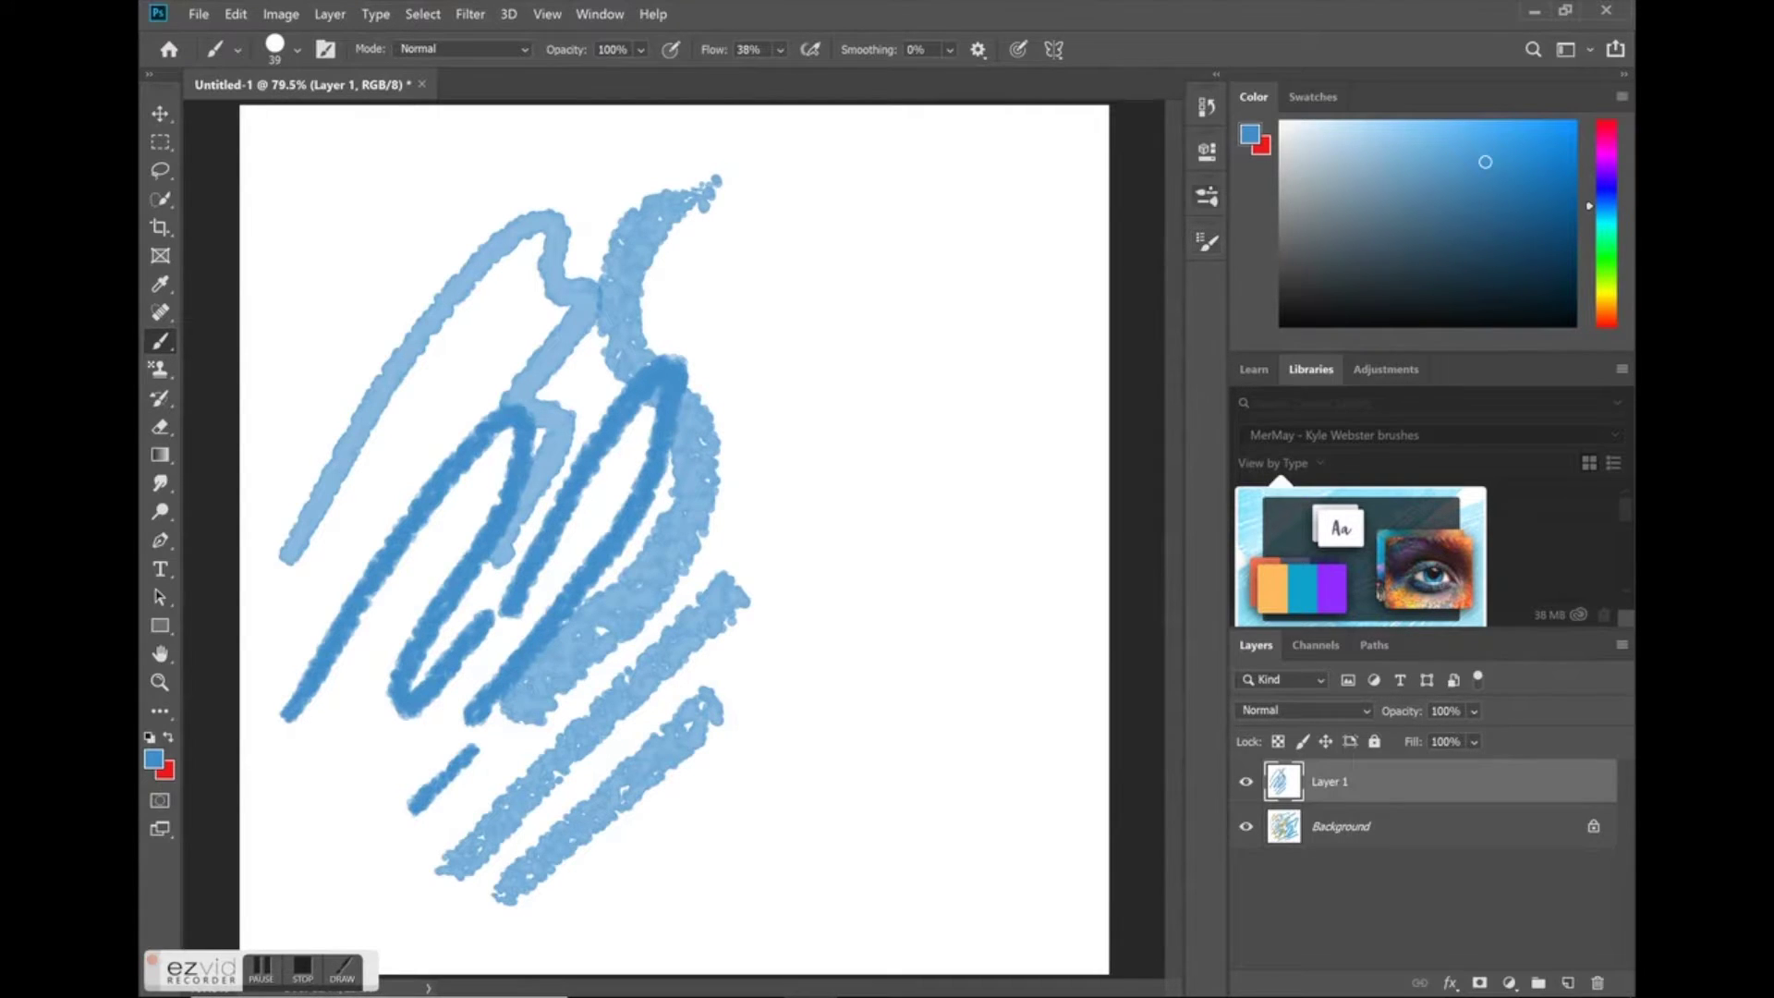
{"action": "left_click", "coordinate": [1207, 197]}
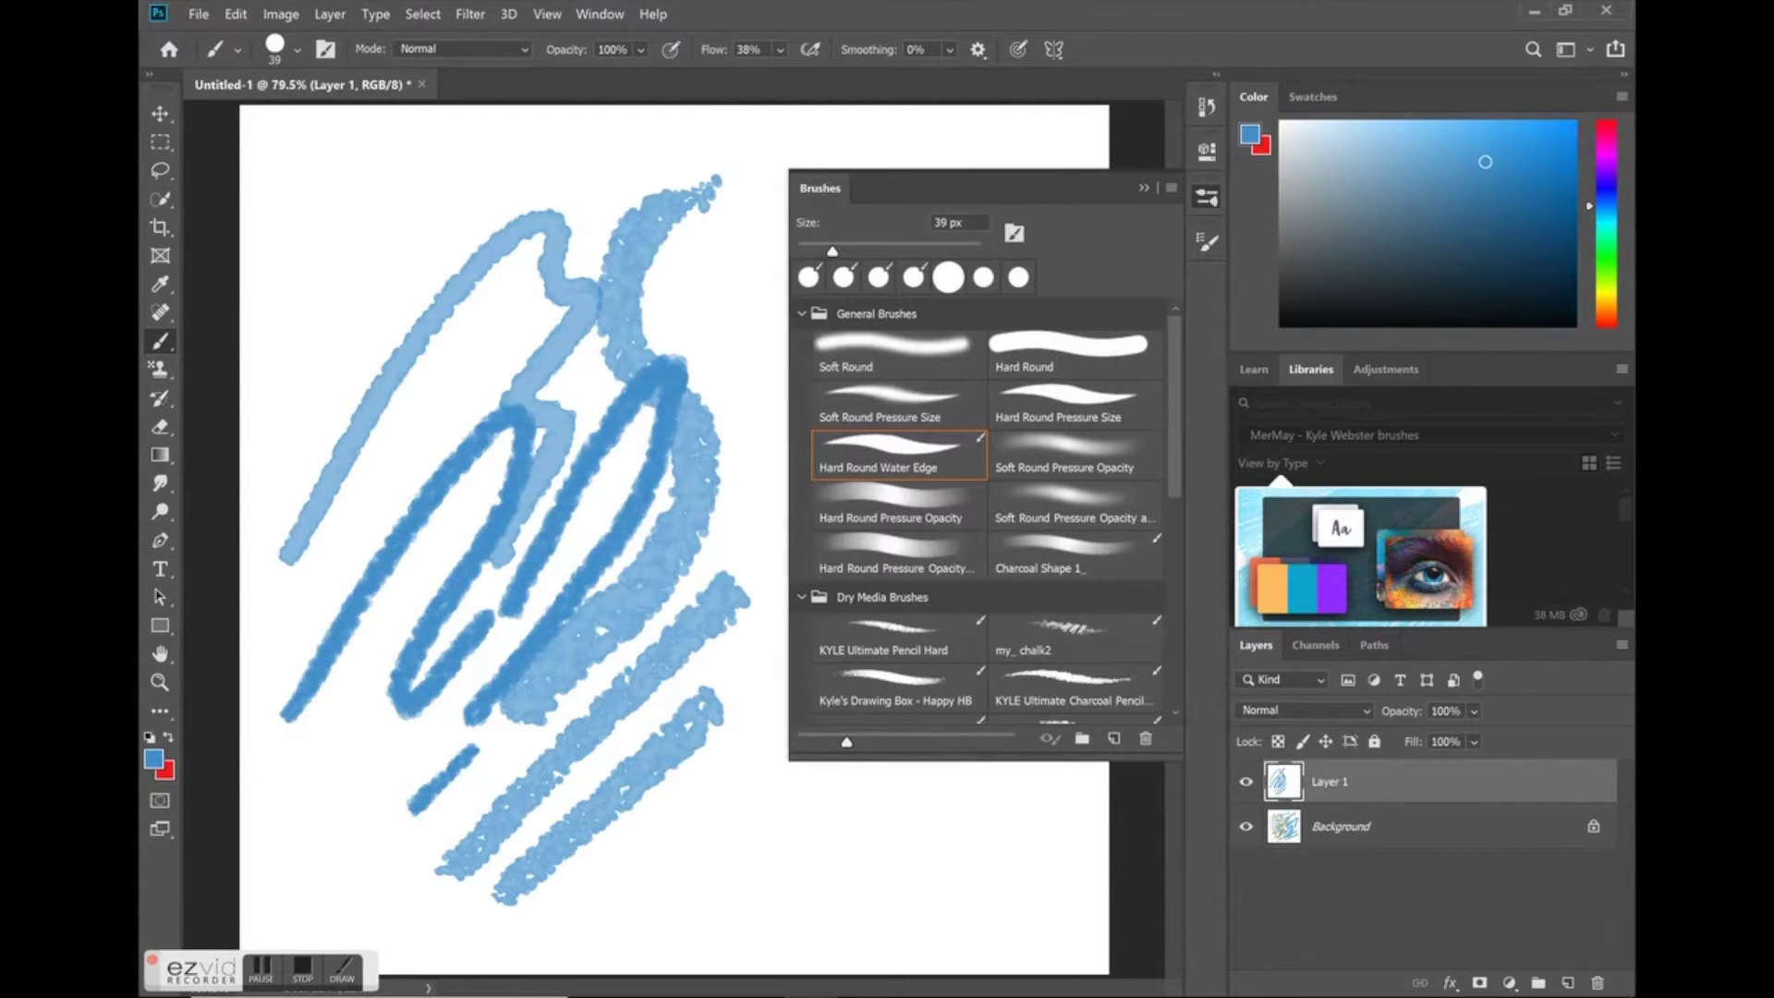
{"action": "left_click", "coordinate": [1068, 413]}
{"action": "left_click", "coordinate": [915, 456]}
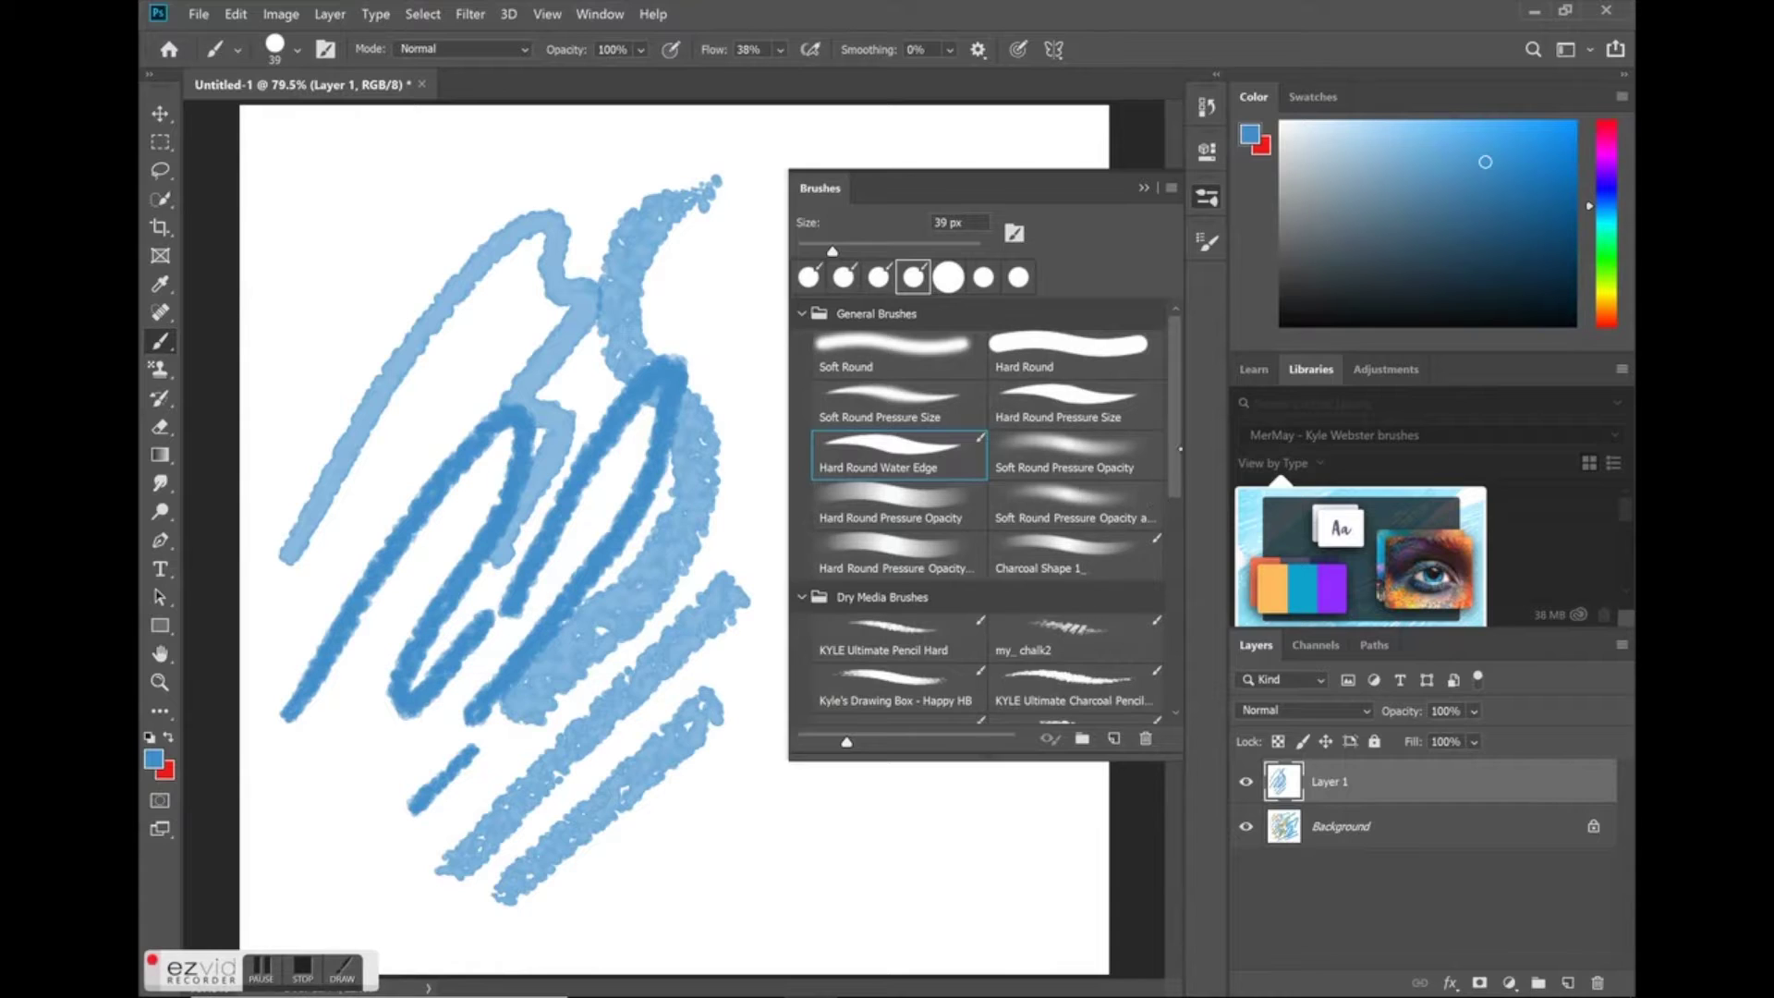
Save the Hard Round brush as a new preset named "Hard Round Two", including tool settings.
{"action": "scroll", "coordinate": [1096, 625], "scroll_direction": "down", "scroll_amount": 10}
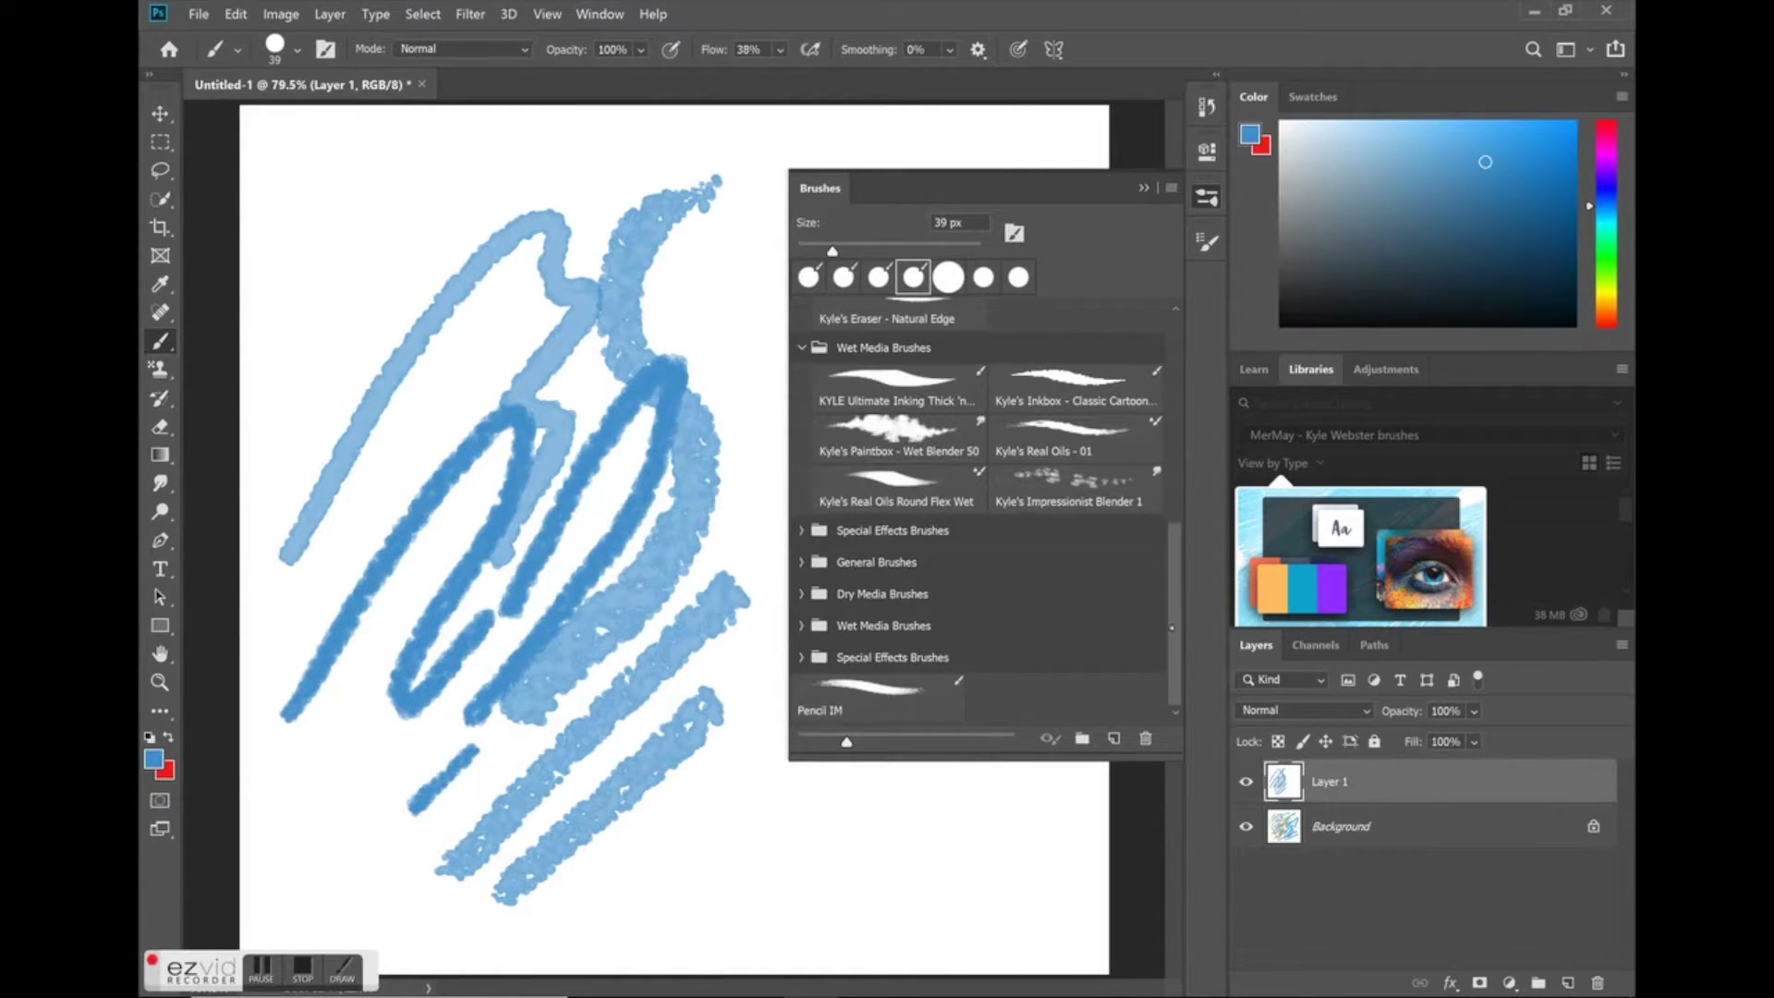
{"action": "scroll", "coordinate": [1077, 517], "scroll_direction": "up", "scroll_amount": 8}
{"action": "left_click", "coordinate": [1072, 356]}
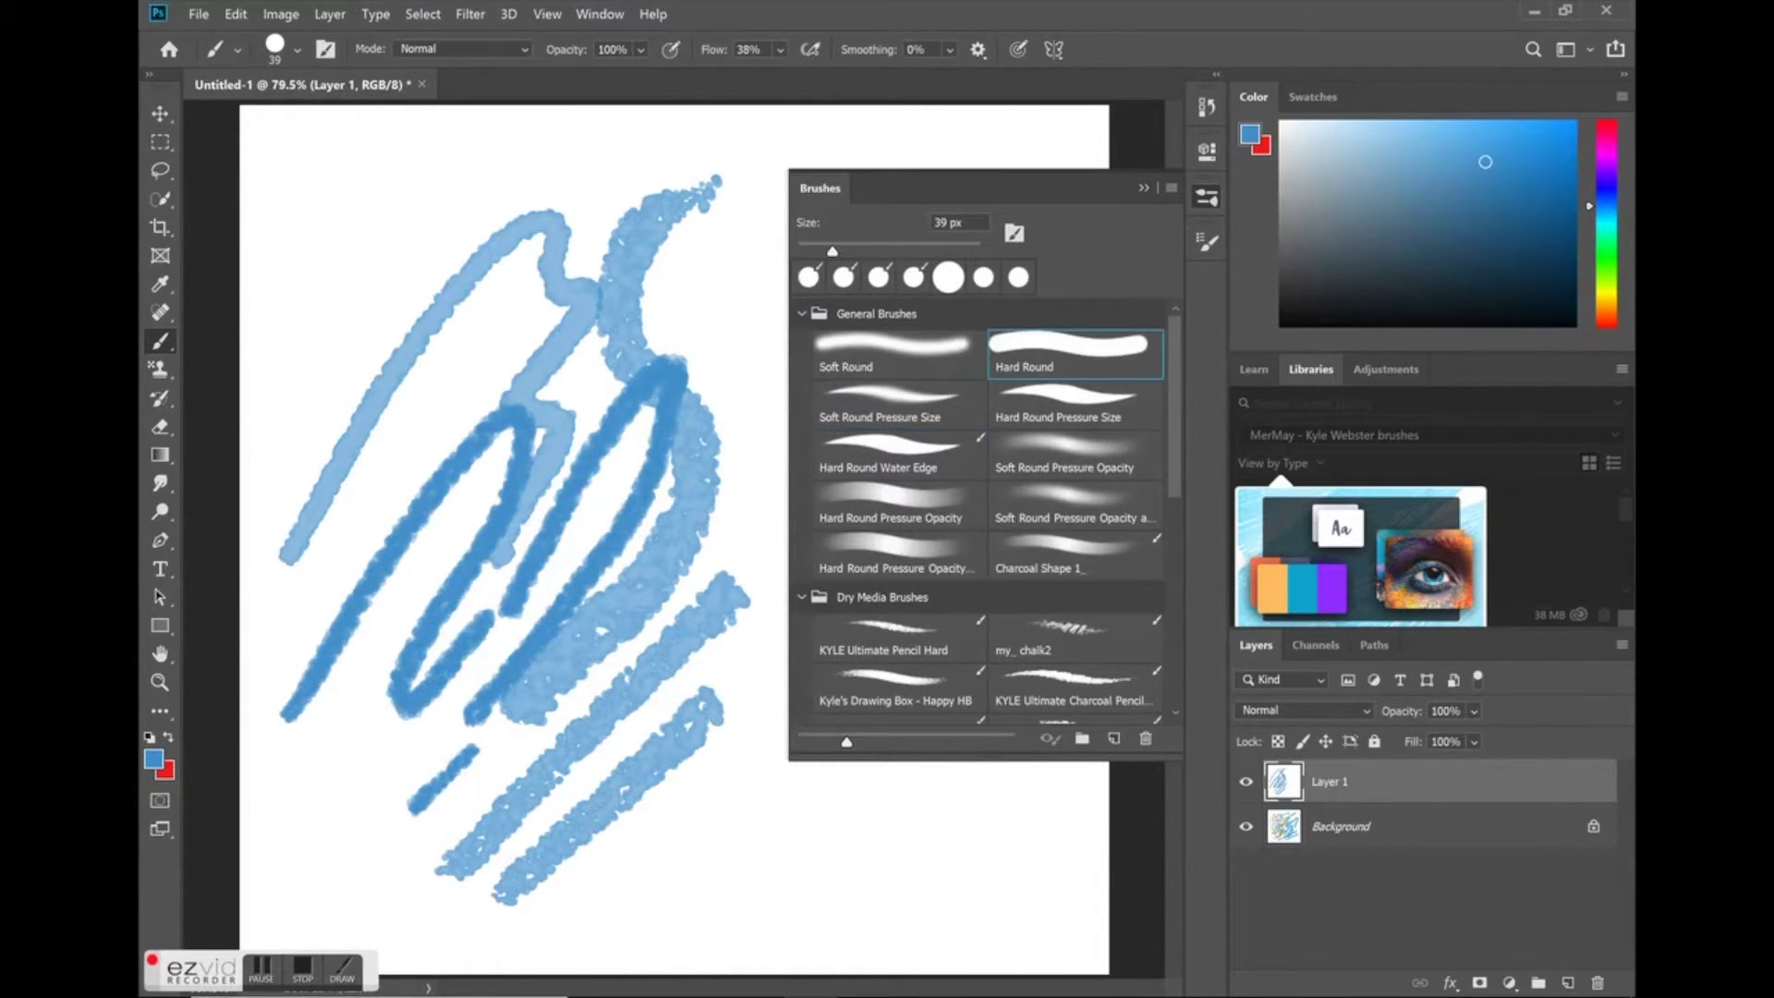
{"action": "left_click", "coordinate": [1114, 738]}
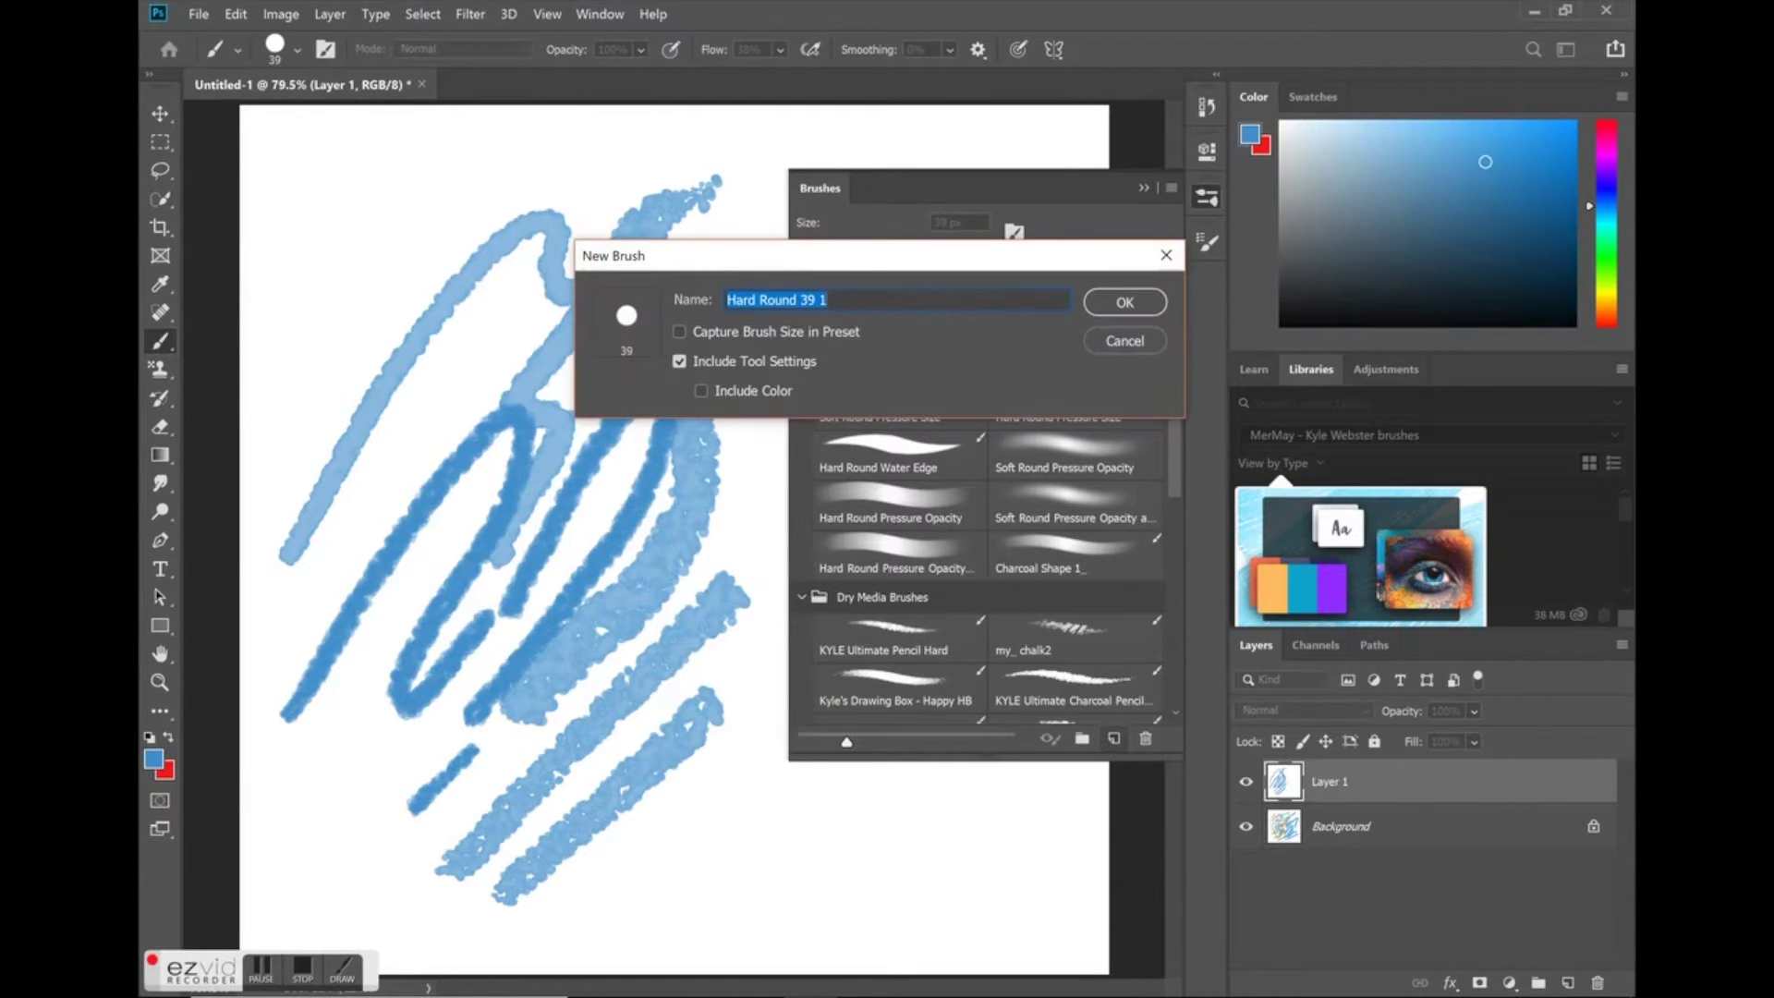
{"action": "left_click", "coordinate": [829, 301]}
{"action": "key", "text": "BackSpace"}
{"action": "key", "text": "BackSpace"}
{"action": "key", "text": "BackSpace"}
{"action": "key", "text": "BackSpace"}
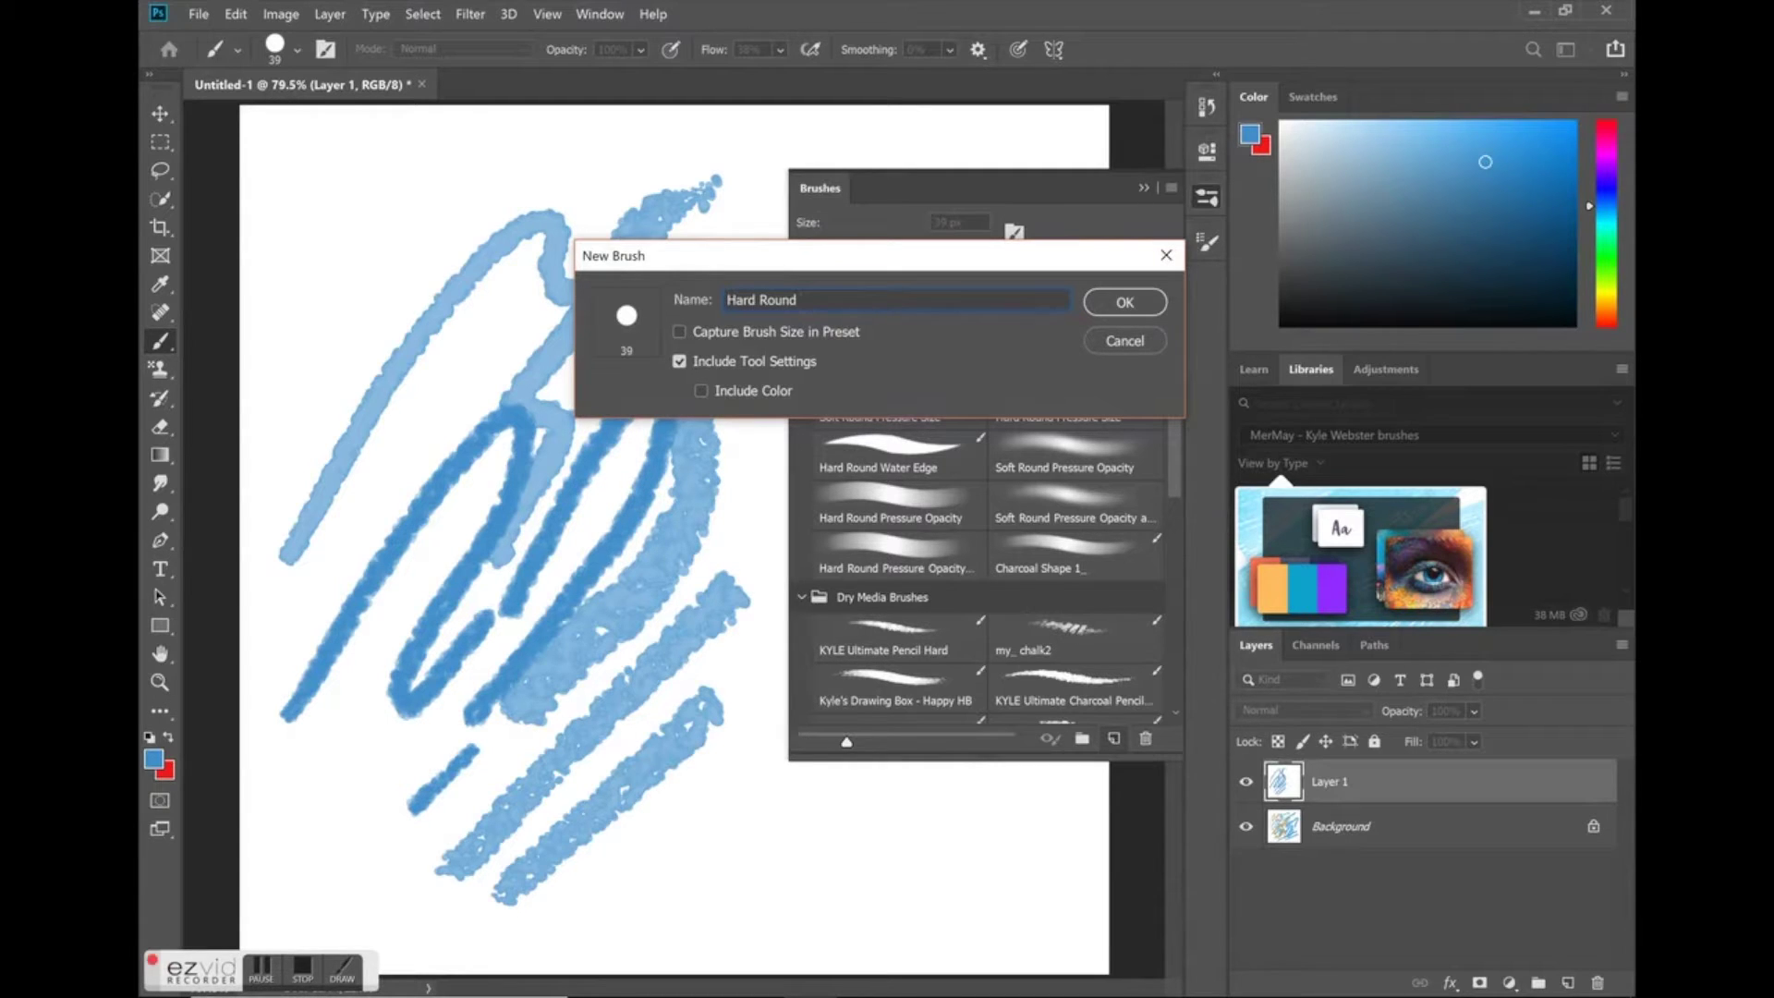
{"action": "type", "text": "Two"}
{"action": "key", "text": "Return"}
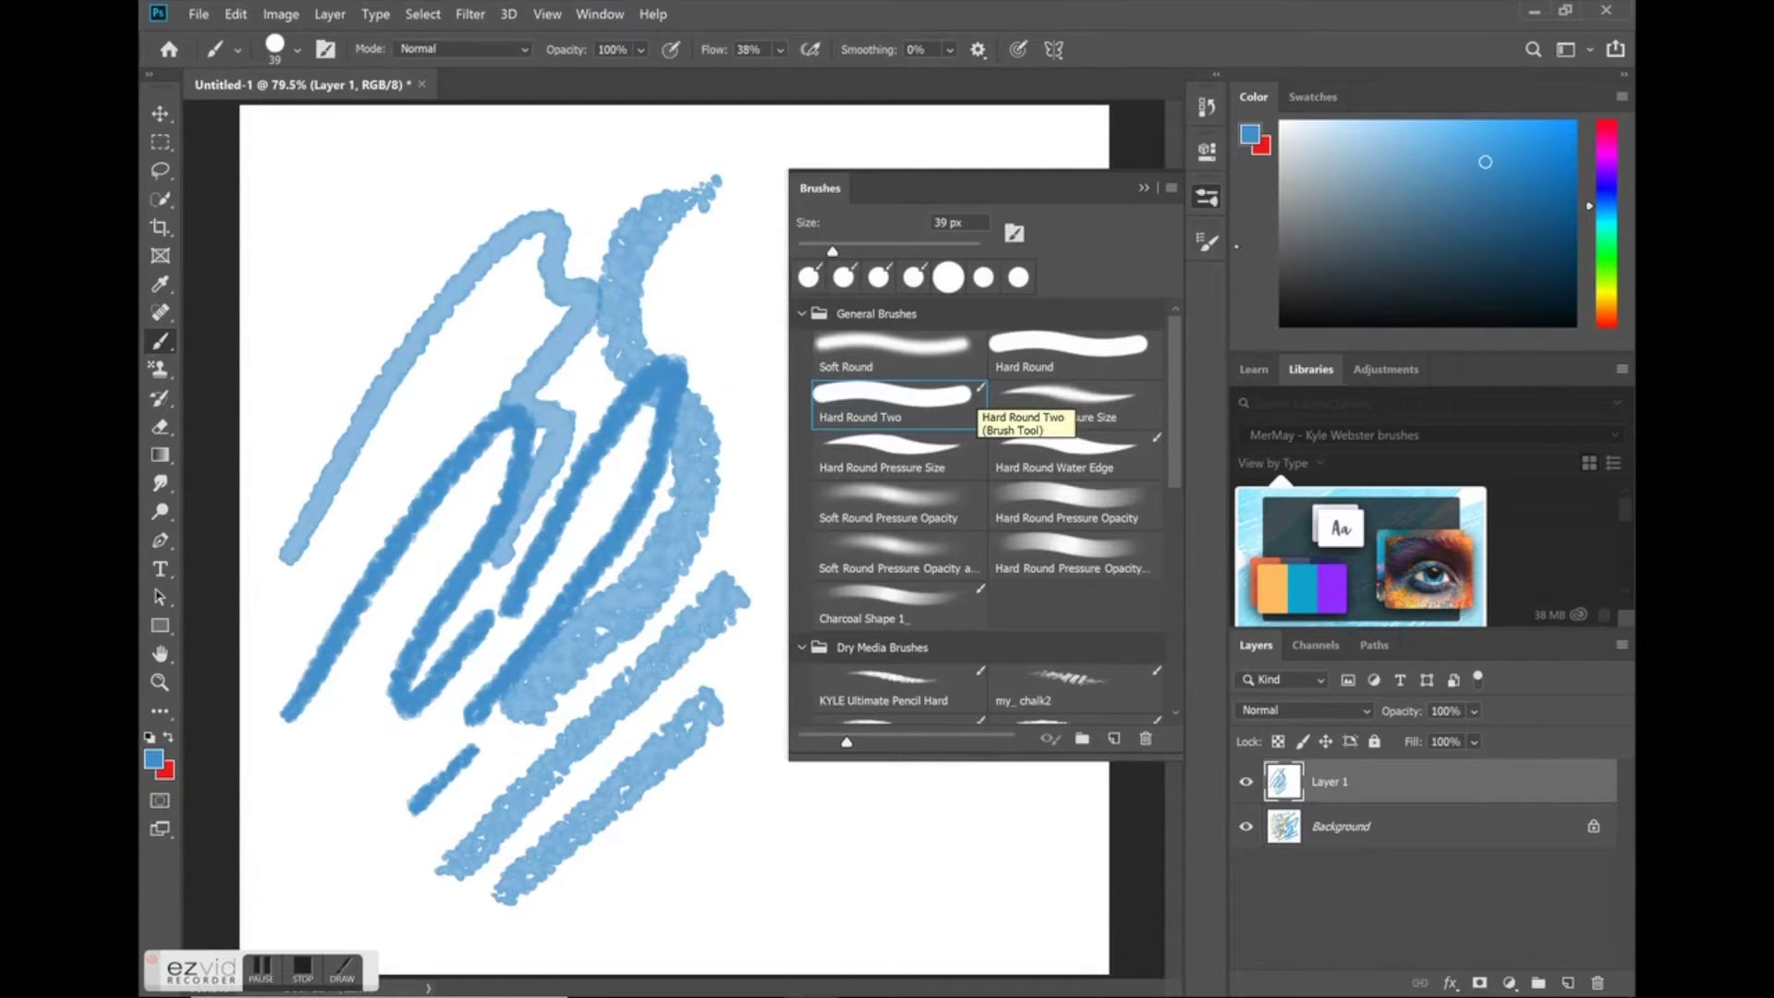
Enable Shape Dynamics for the Hard Round Two brush with 63% size jitter, 33% minimum diameter and 37% angle jitter.
{"action": "left_click", "coordinate": [1207, 242]}
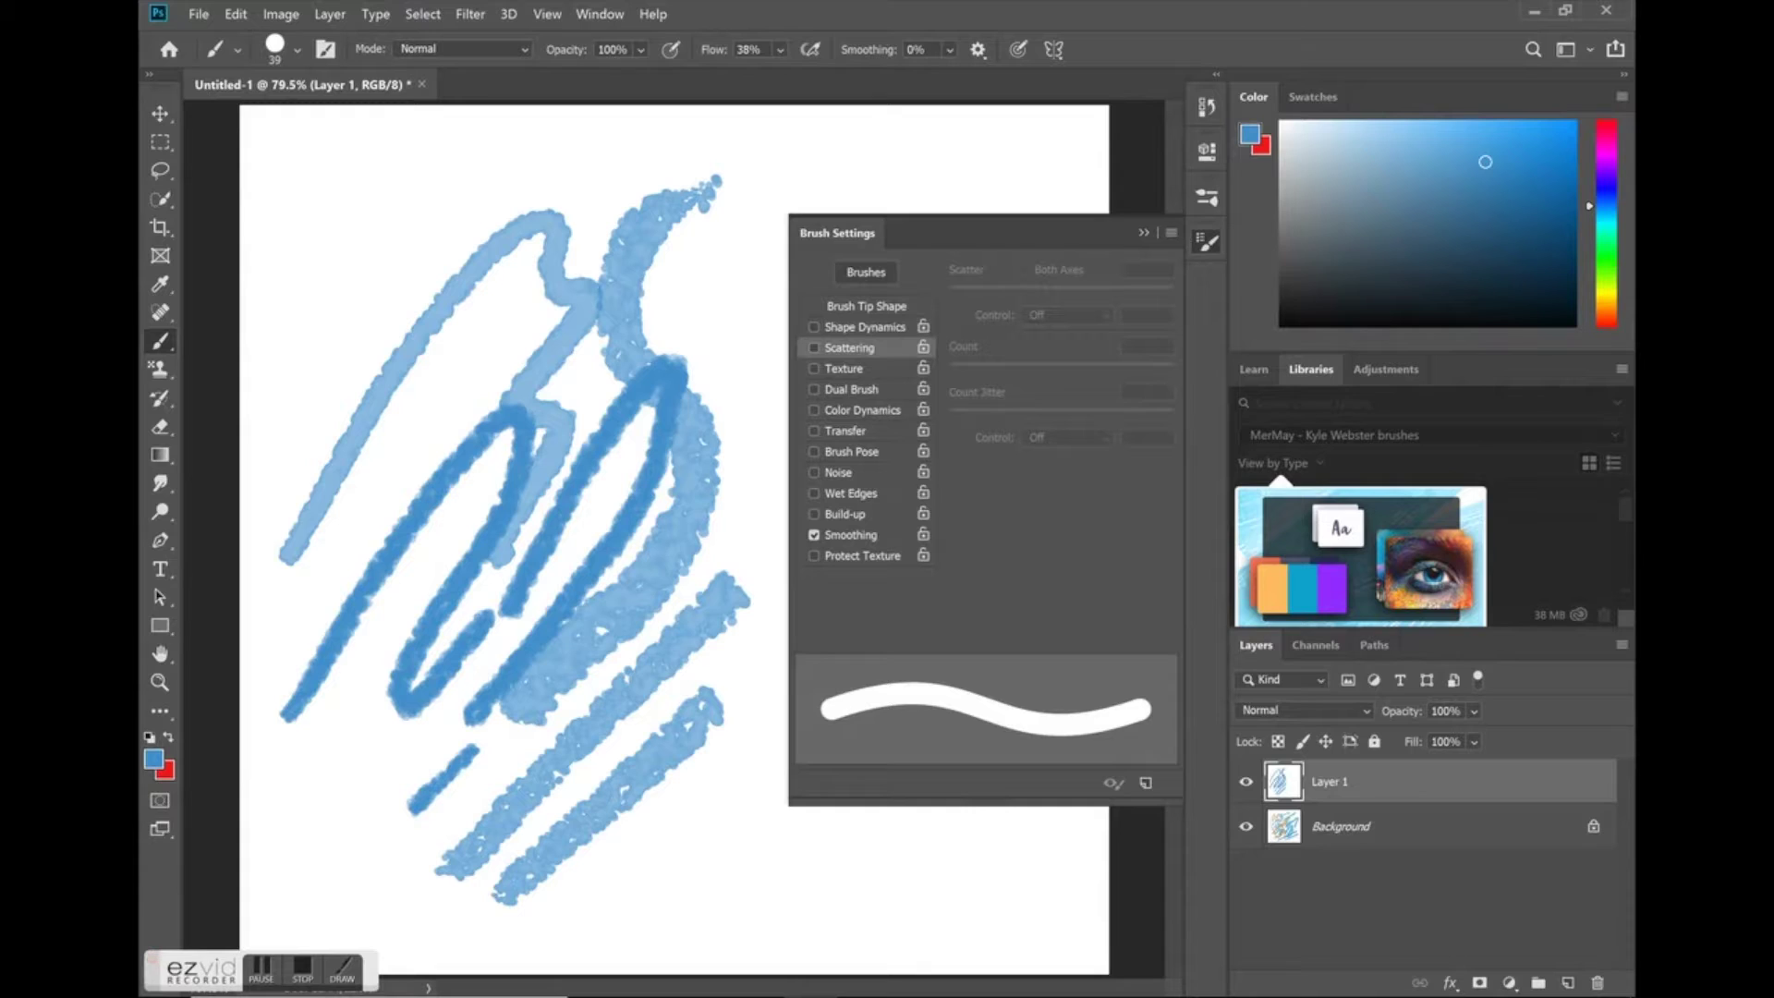
{"action": "left_click", "coordinate": [814, 326]}
{"action": "left_click", "coordinate": [814, 347]}
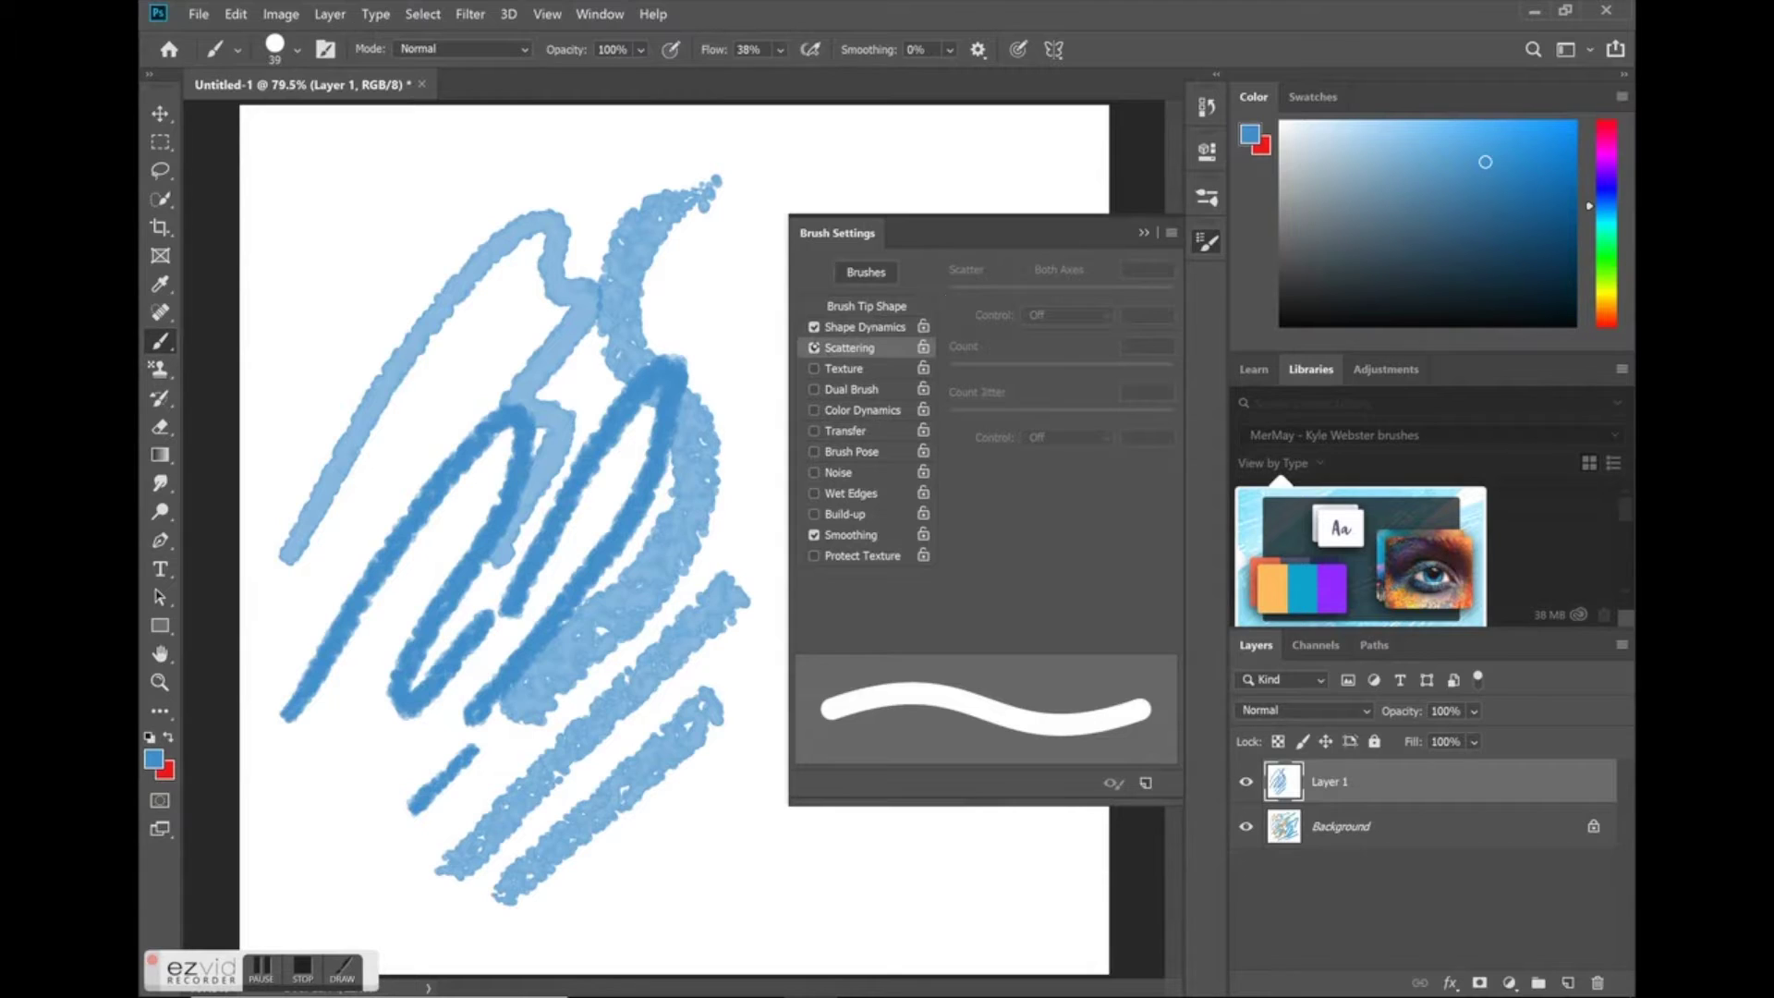
{"action": "left_click", "coordinate": [814, 327]}
{"action": "left_click", "coordinate": [814, 348]}
{"action": "left_click", "coordinate": [878, 327]}
{"action": "left_click_drag", "start_coordinate": [950, 293], "coordinate": [1091, 294]}
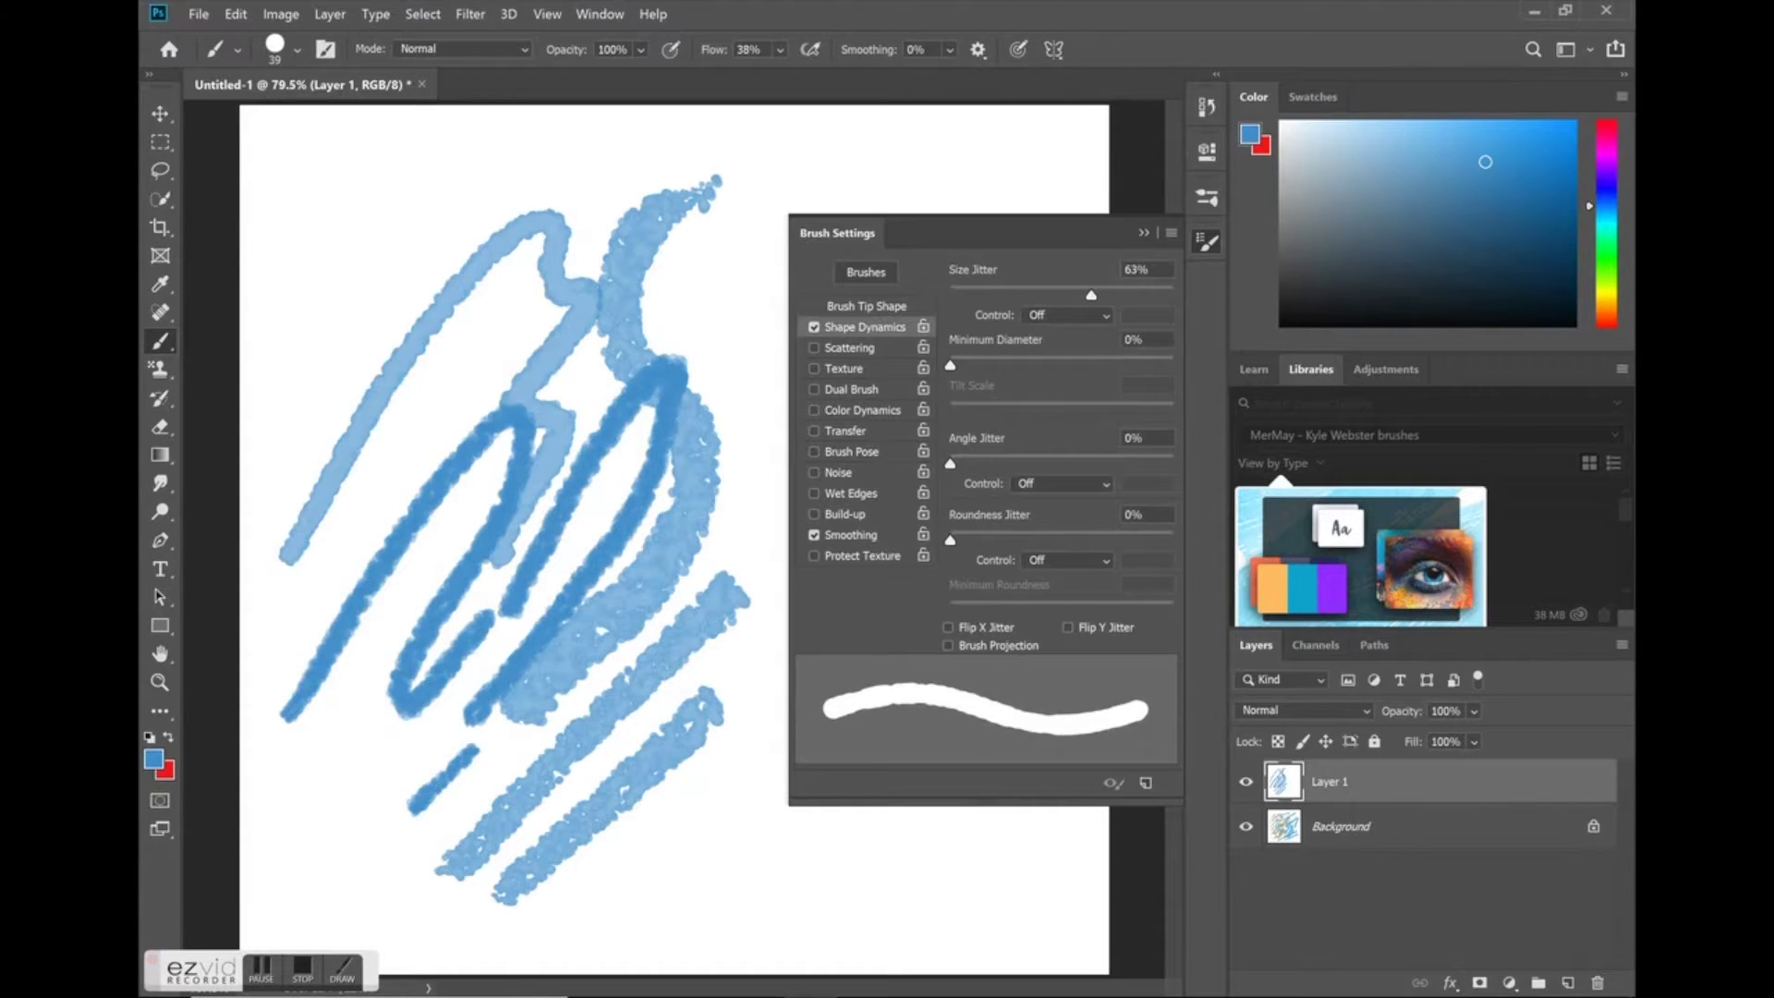
{"action": "mouse_move", "coordinate": [949, 365]}
{"action": "left_mouse_down"}
{"action": "mouse_move", "coordinate": [1109, 365]}
{"action": "mouse_move", "coordinate": [958, 366]}
{"action": "mouse_move", "coordinate": [1104, 365]}
{"action": "mouse_move", "coordinate": [1023, 365]}
{"action": "left_mouse_up"}
{"action": "left_click_drag", "start_coordinate": [950, 463], "coordinate": [1033, 463]}
Change the foreground color to bright green and paint long curved test strokes crossing over the blue ones.
{"action": "left_click", "coordinate": [1499, 222]}
{"action": "left_click", "coordinate": [1608, 267]}
{"action": "left_click", "coordinate": [1514, 177]}
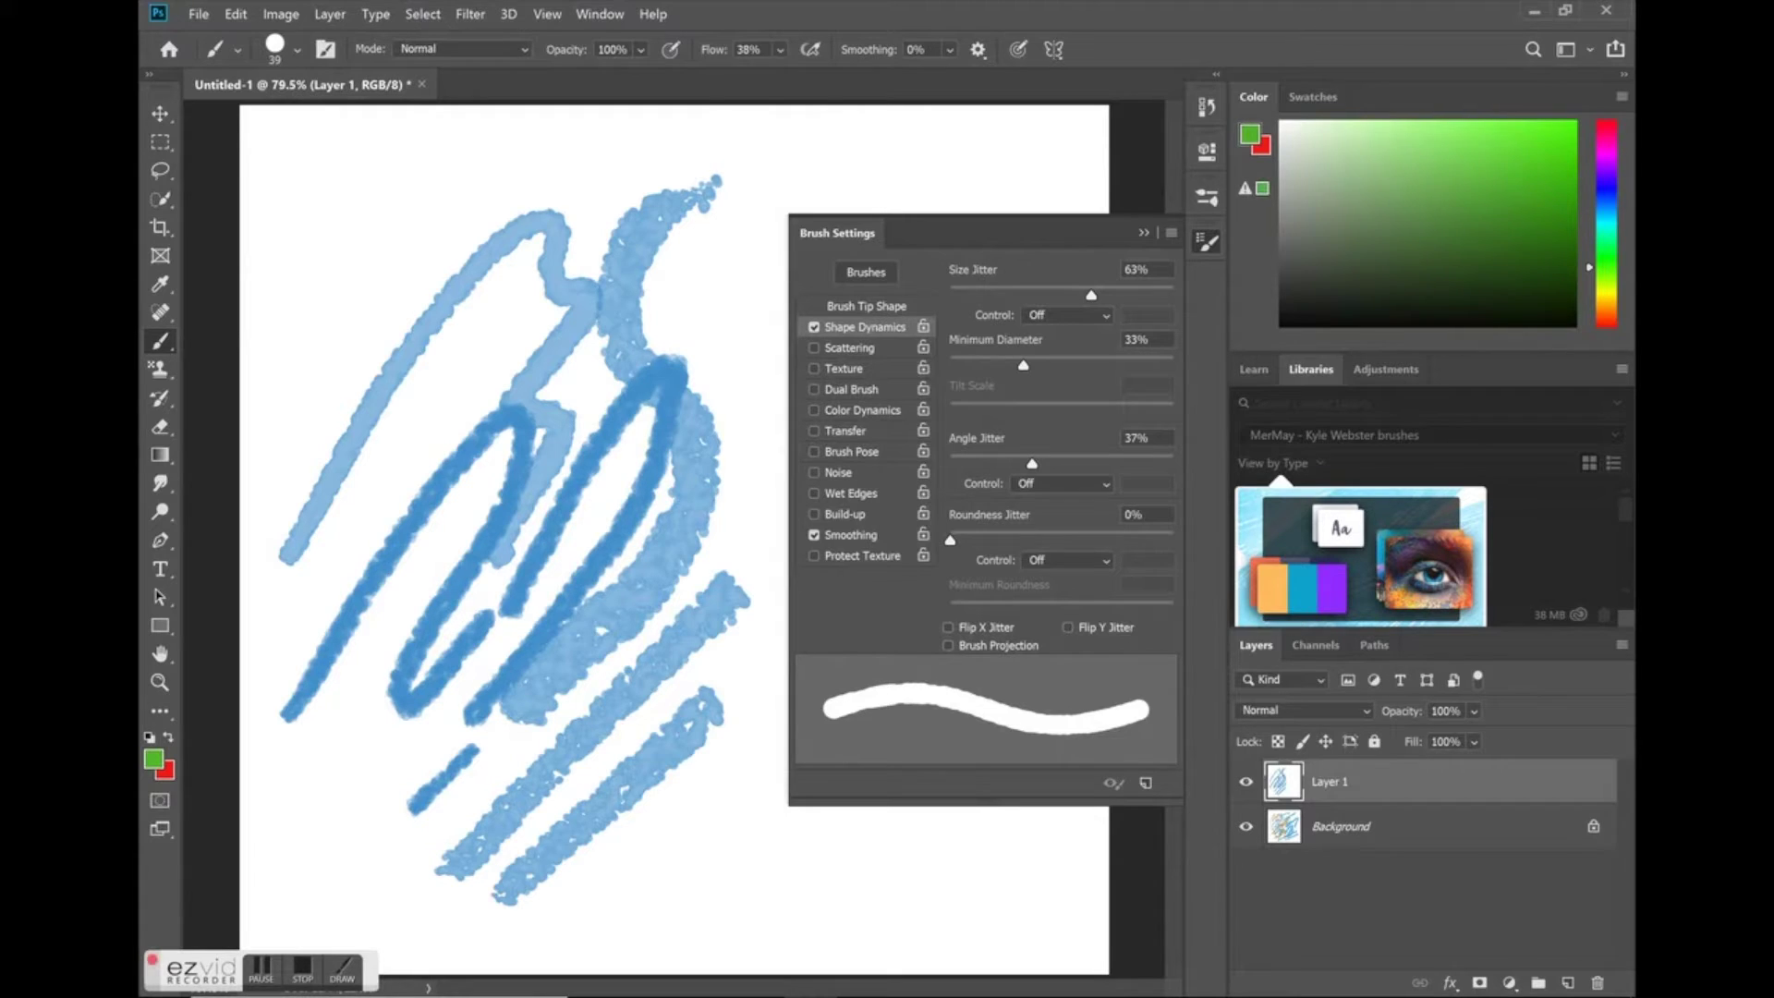
{"action": "mouse_move", "coordinate": [442, 197]}
{"action": "left_mouse_down"}
{"action": "mouse_move", "coordinate": [467, 392]}
{"action": "mouse_move", "coordinate": [587, 636]}
{"action": "left_mouse_up"}
{"action": "left_click_drag", "start_coordinate": [558, 743], "coordinate": [726, 892]}
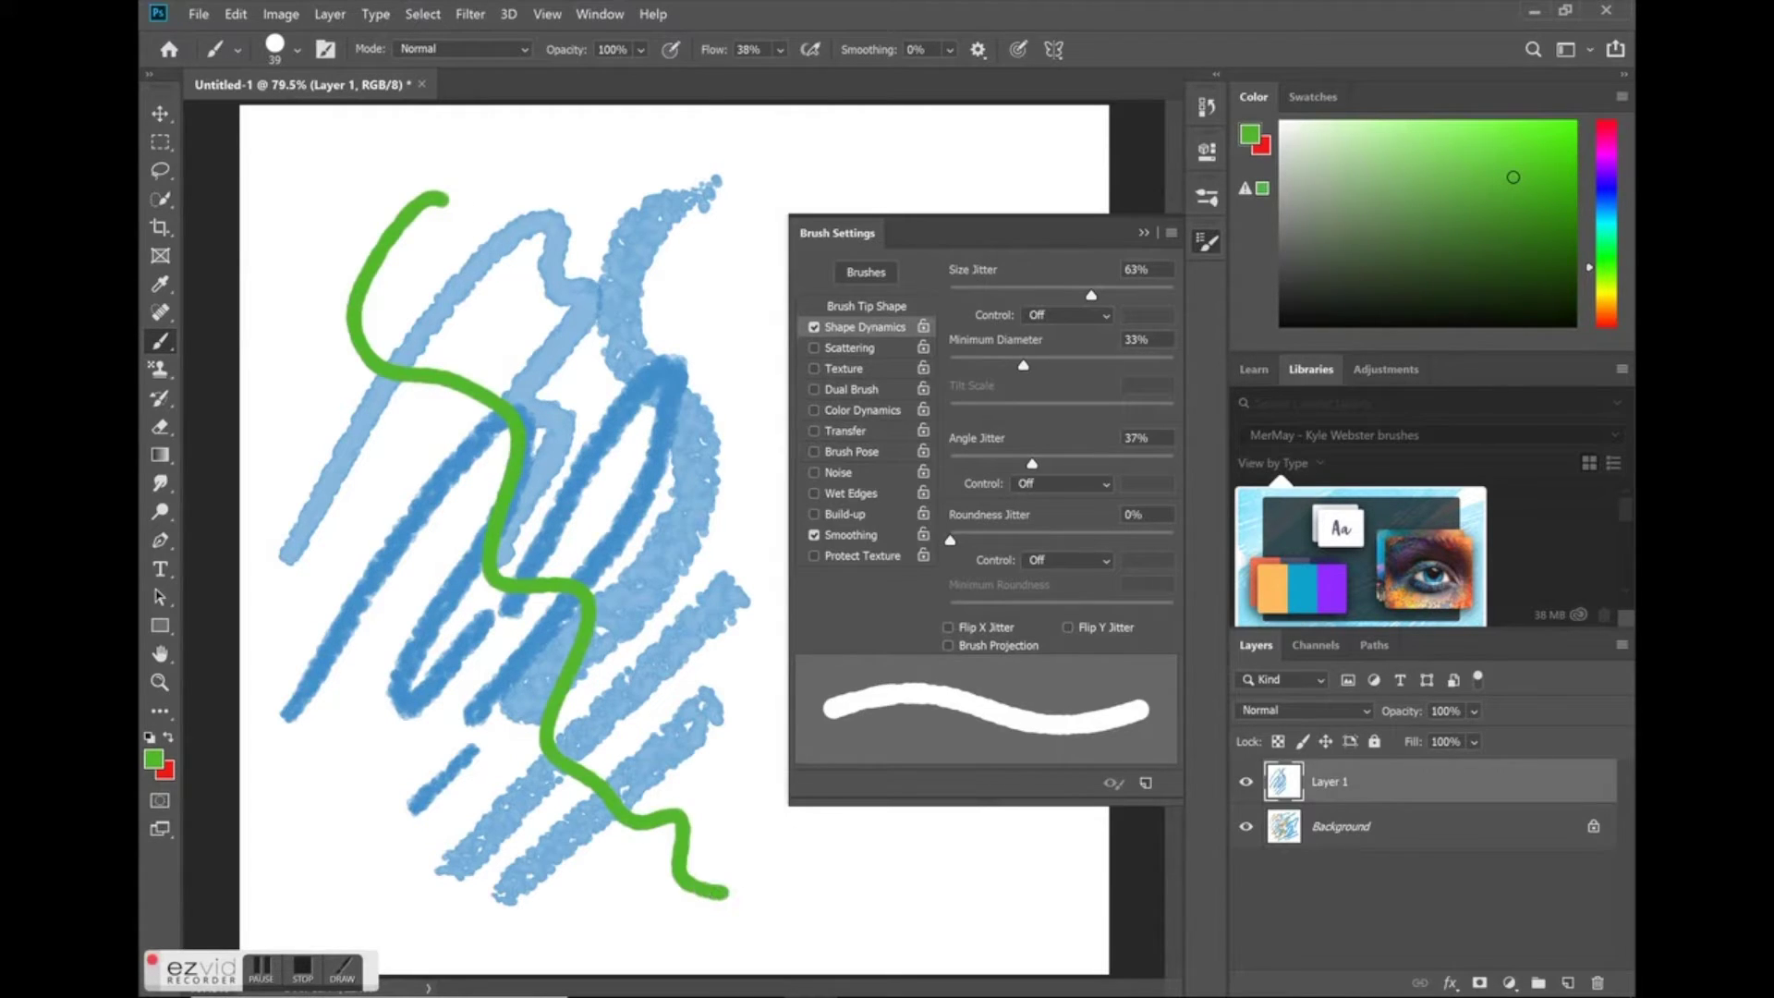
{"action": "left_click_drag", "start_coordinate": [719, 286], "coordinate": [390, 713]}
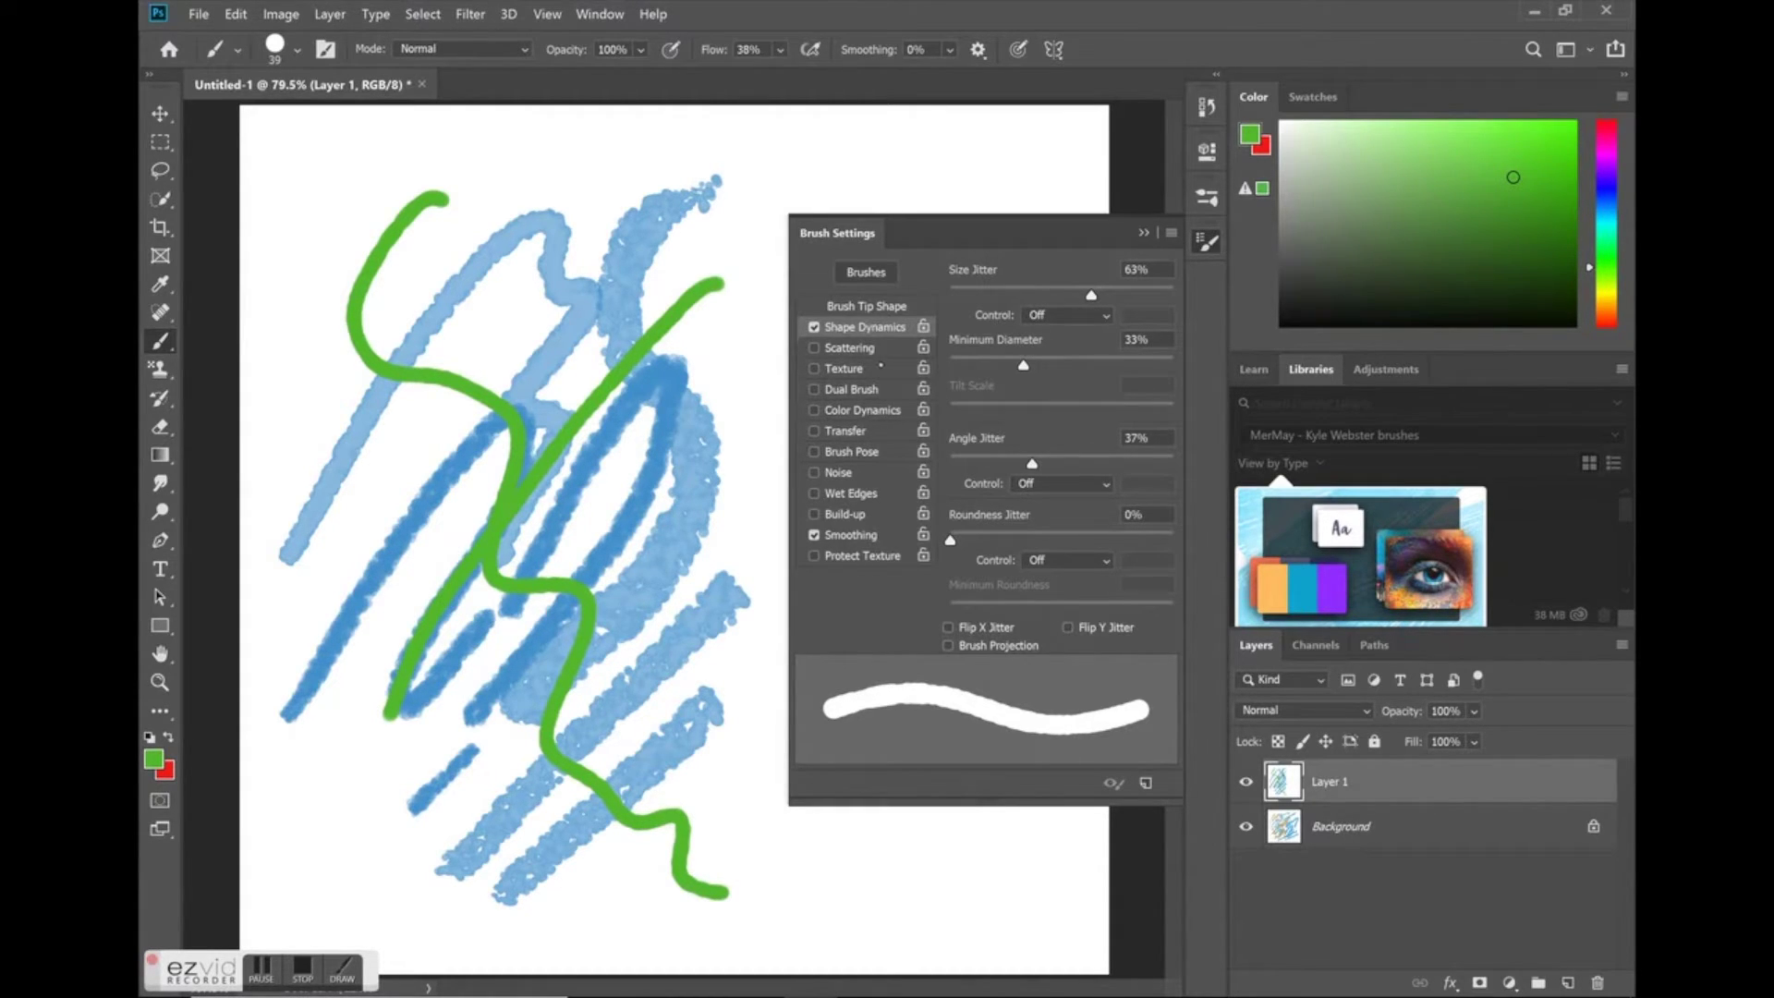
Enable Color Dynamics with 48% foreground/background jitter and 49% brightness jitter, and paint a wavy stroke from the canvas's lower left.
{"action": "left_click", "coordinate": [814, 410]}
{"action": "left_click", "coordinate": [869, 410]}
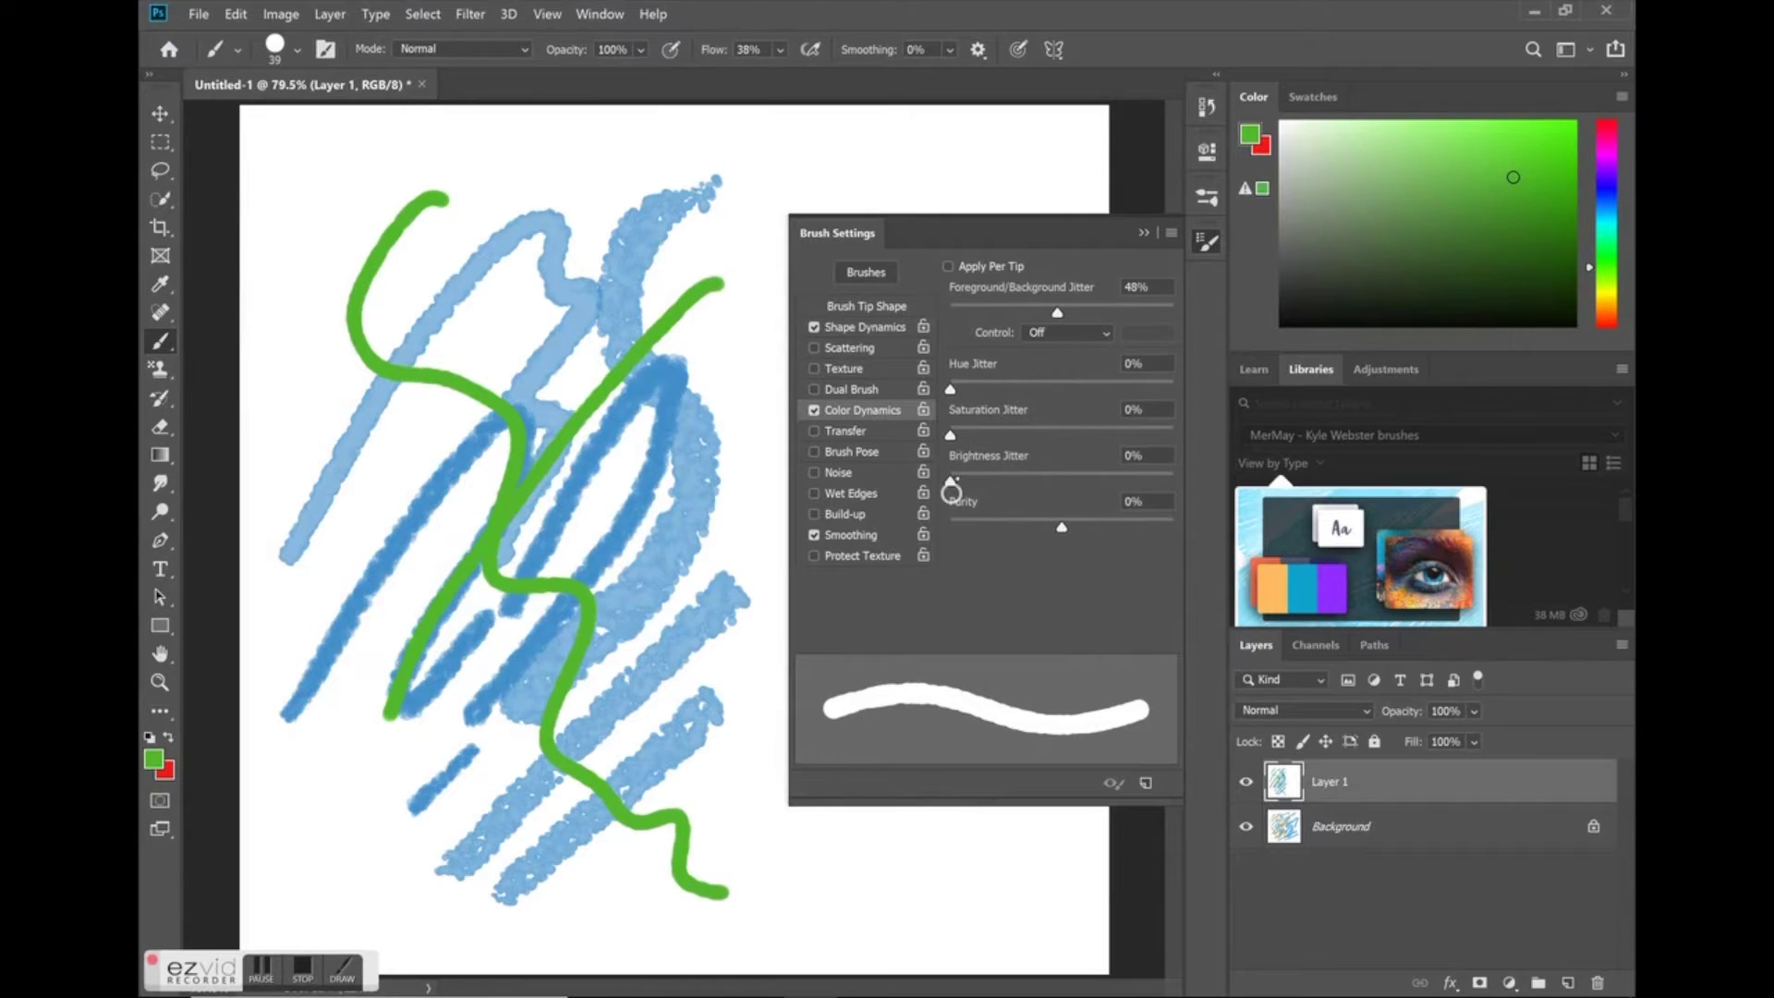
{"action": "left_click_drag", "start_coordinate": [951, 480], "coordinate": [1060, 481]}
{"action": "left_click_drag", "start_coordinate": [300, 860], "coordinate": [665, 580]}
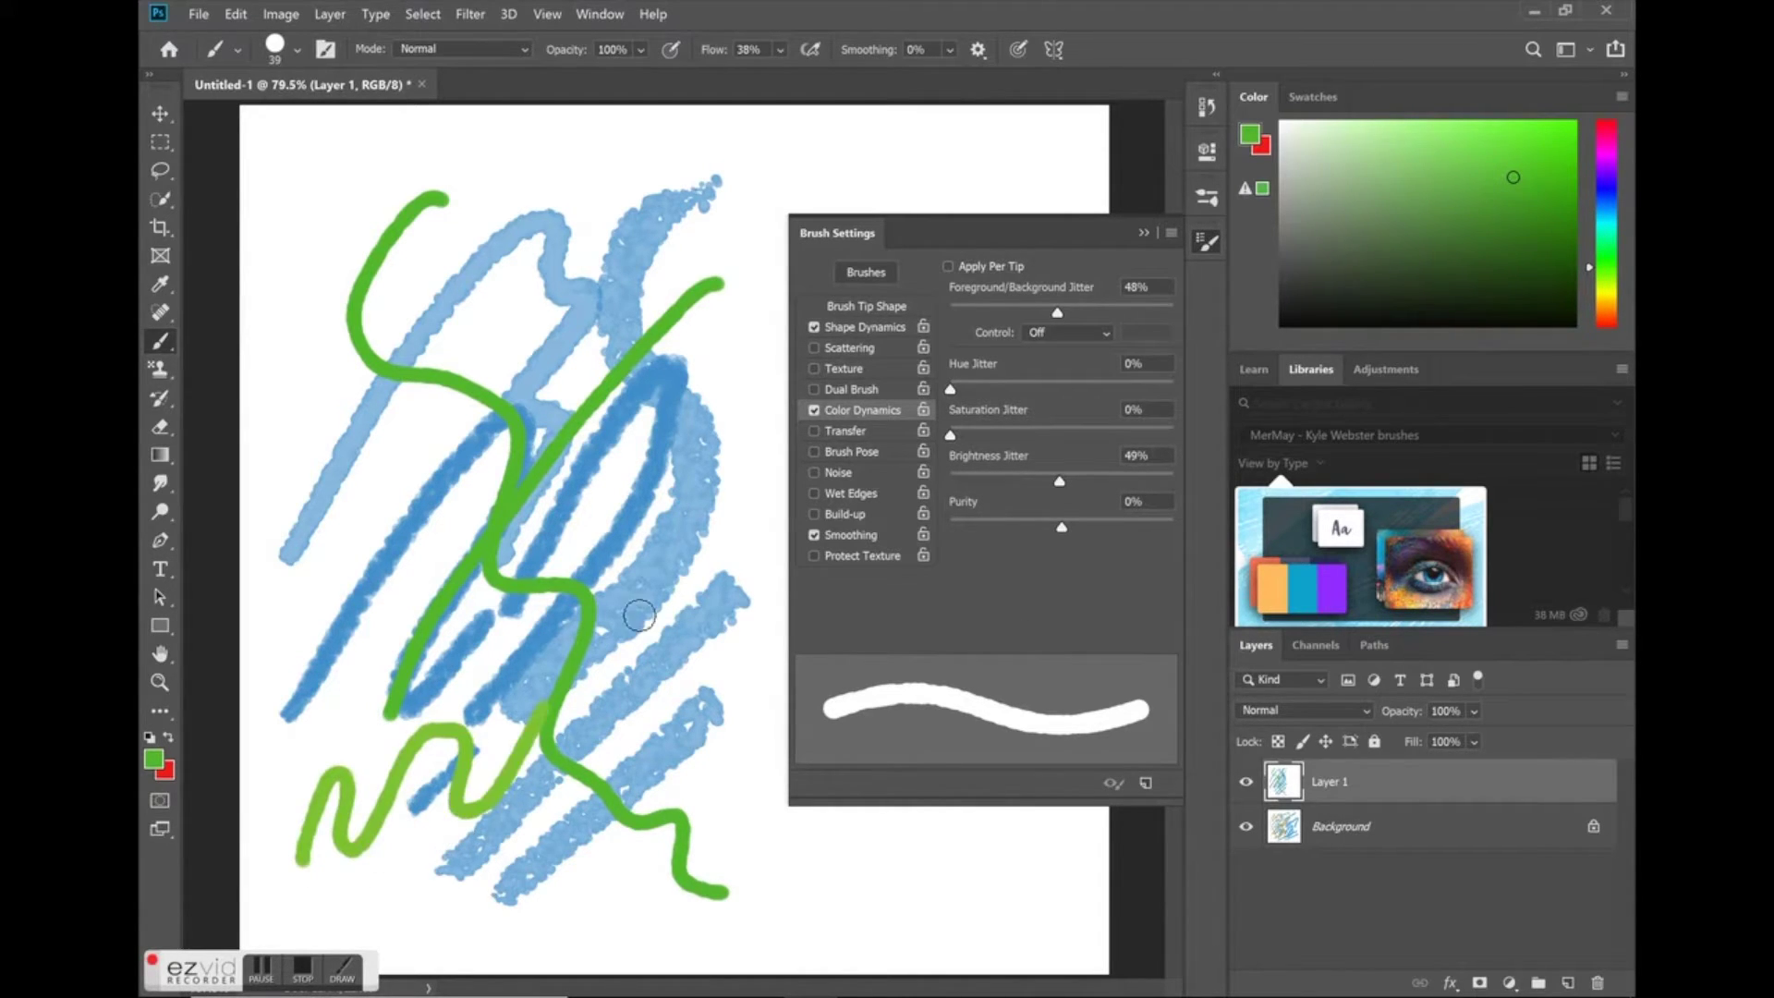
Set the hue jitter to 30% and paint several looping strokes over the upper half of the canvas.
{"action": "left_click_drag", "start_coordinate": [950, 389], "coordinate": [1017, 389]}
{"action": "mouse_move", "coordinate": [613, 187]}
{"action": "left_mouse_down"}
{"action": "mouse_move", "coordinate": [478, 297]}
{"action": "mouse_move", "coordinate": [638, 268]}
{"action": "left_mouse_up"}
{"action": "mouse_move", "coordinate": [545, 155]}
{"action": "left_mouse_down"}
{"action": "mouse_move", "coordinate": [419, 336]}
{"action": "mouse_move", "coordinate": [546, 371]}
{"action": "mouse_move", "coordinate": [442, 575]}
{"action": "mouse_move", "coordinate": [568, 532]}
{"action": "left_mouse_up"}
{"action": "left_click_drag", "start_coordinate": [730, 194], "coordinate": [584, 679]}
{"action": "mouse_move", "coordinate": [718, 229]}
{"action": "left_mouse_down"}
{"action": "mouse_move", "coordinate": [665, 238]}
{"action": "mouse_move", "coordinate": [635, 647]}
{"action": "mouse_move", "coordinate": [586, 682]}
{"action": "left_mouse_up"}
{"action": "mouse_move", "coordinate": [640, 194]}
{"action": "left_mouse_down"}
{"action": "mouse_move", "coordinate": [632, 447]}
{"action": "mouse_move", "coordinate": [620, 311]}
{"action": "left_mouse_up"}
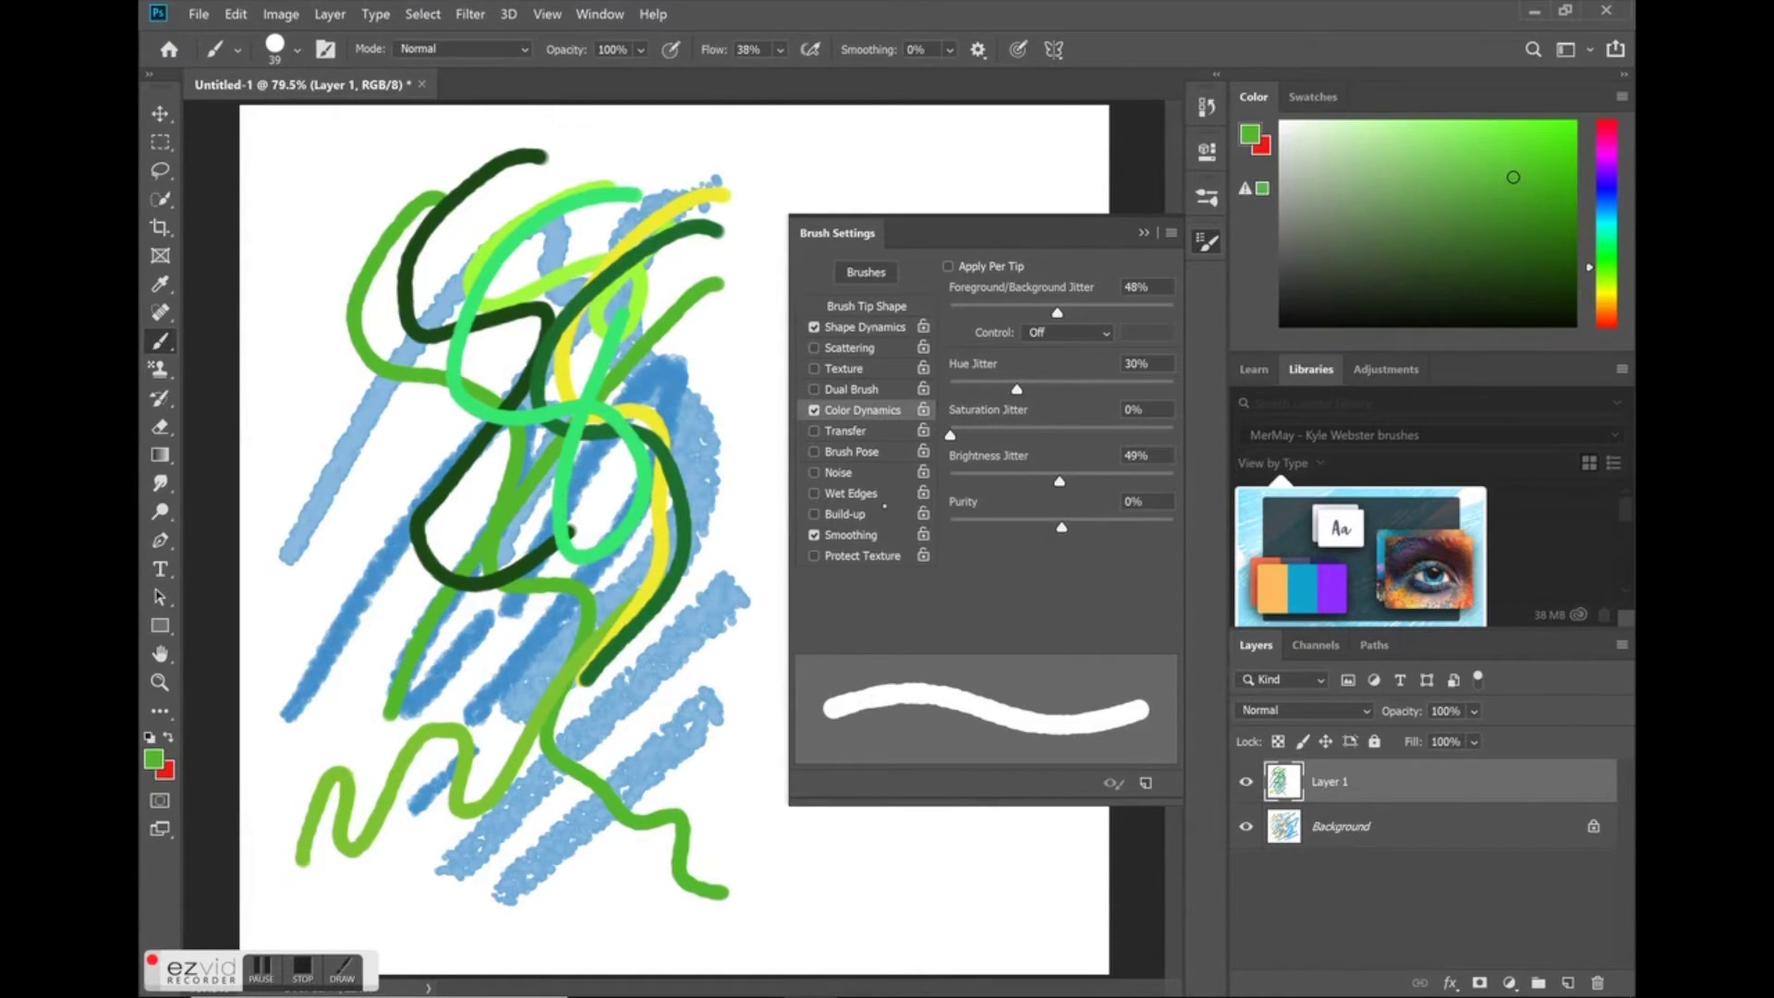
Paint a stack of short parallel diagonal strokes across the middle of the drawing, and bring back the brush presets.
{"action": "mouse_move", "coordinate": [599, 760]}
{"action": "left_mouse_down"}
{"action": "mouse_move", "coordinate": [730, 646]}
{"action": "mouse_move", "coordinate": [647, 688]}
{"action": "mouse_move", "coordinate": [715, 637]}
{"action": "left_mouse_up"}
{"action": "mouse_move", "coordinate": [571, 710]}
{"action": "left_mouse_down"}
{"action": "mouse_move", "coordinate": [710, 614]}
{"action": "mouse_move", "coordinate": [700, 595]}
{"action": "left_mouse_up"}
{"action": "left_click_drag", "start_coordinate": [543, 678], "coordinate": [691, 580]}
{"action": "mouse_move", "coordinate": [528, 640]}
{"action": "left_mouse_down"}
{"action": "mouse_move", "coordinate": [681, 553]}
{"action": "mouse_move", "coordinate": [658, 530]}
{"action": "left_mouse_up"}
{"action": "mouse_move", "coordinate": [508, 604]}
{"action": "left_mouse_down"}
{"action": "mouse_move", "coordinate": [648, 523]}
{"action": "mouse_move", "coordinate": [637, 492]}
{"action": "left_mouse_up"}
{"action": "left_click_drag", "start_coordinate": [485, 562], "coordinate": [622, 474]}
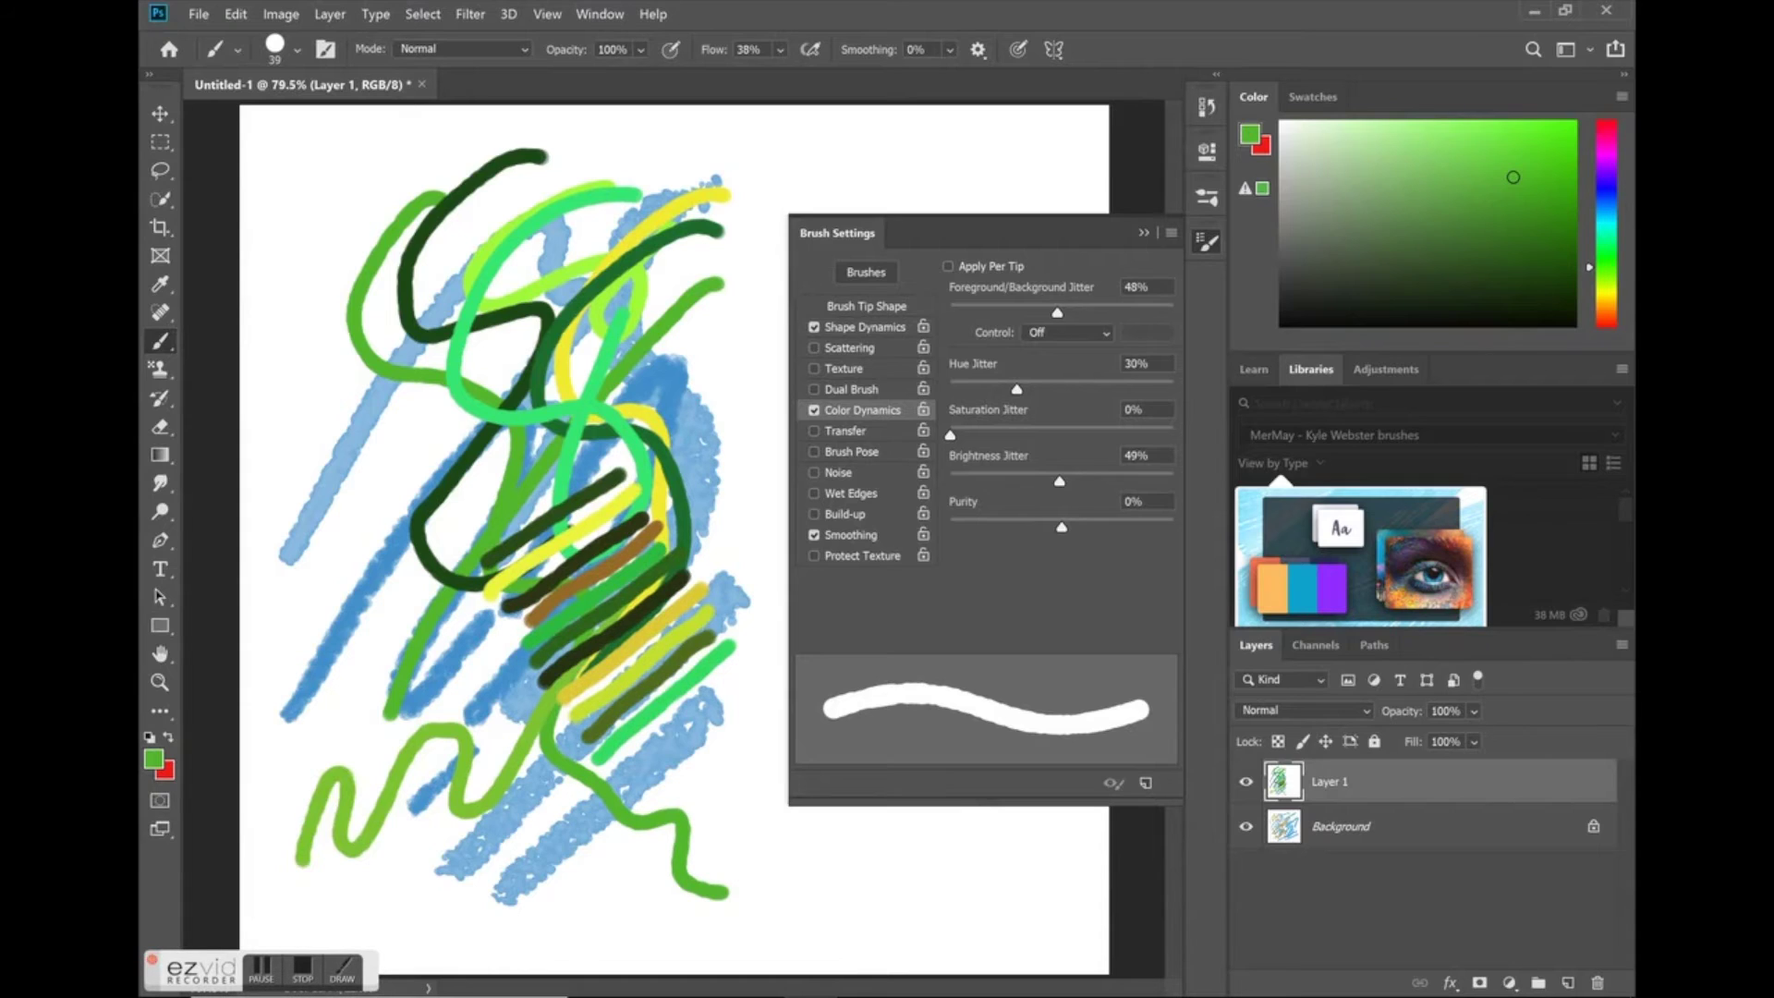
{"action": "left_click", "coordinate": [1207, 197]}
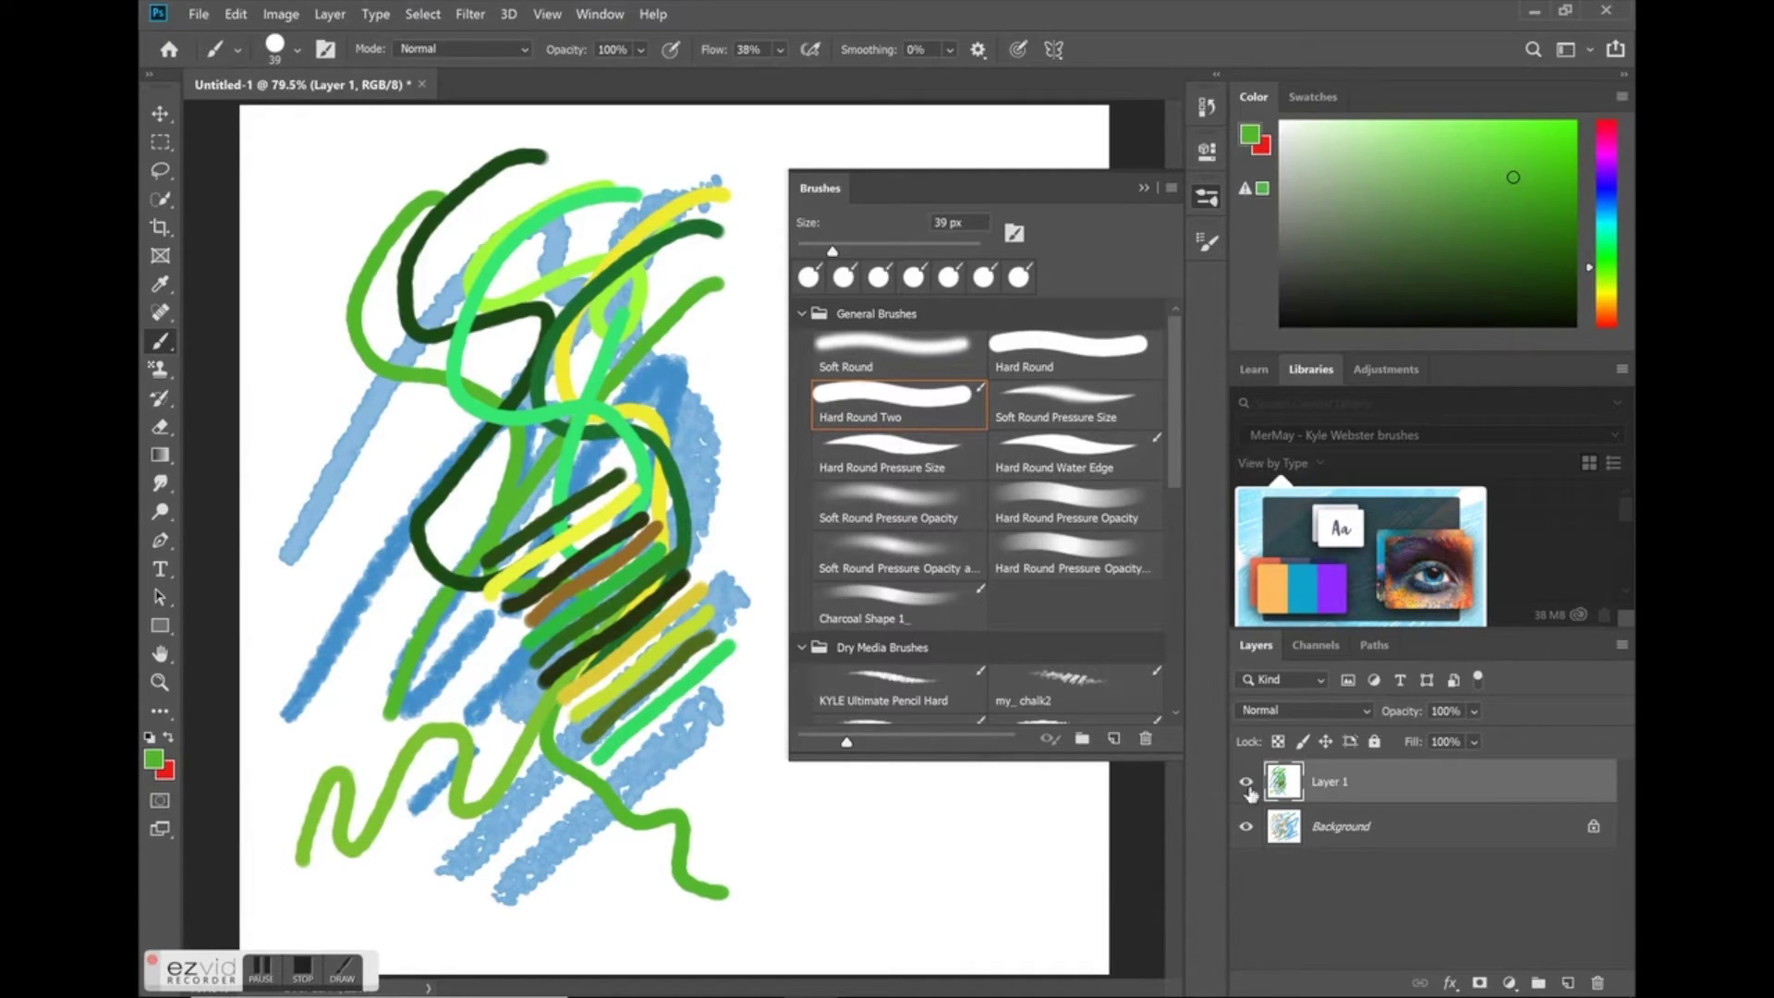
Delete the Hard Round Two preset from the General Brushes group.
{"action": "left_click", "coordinate": [1146, 744]}
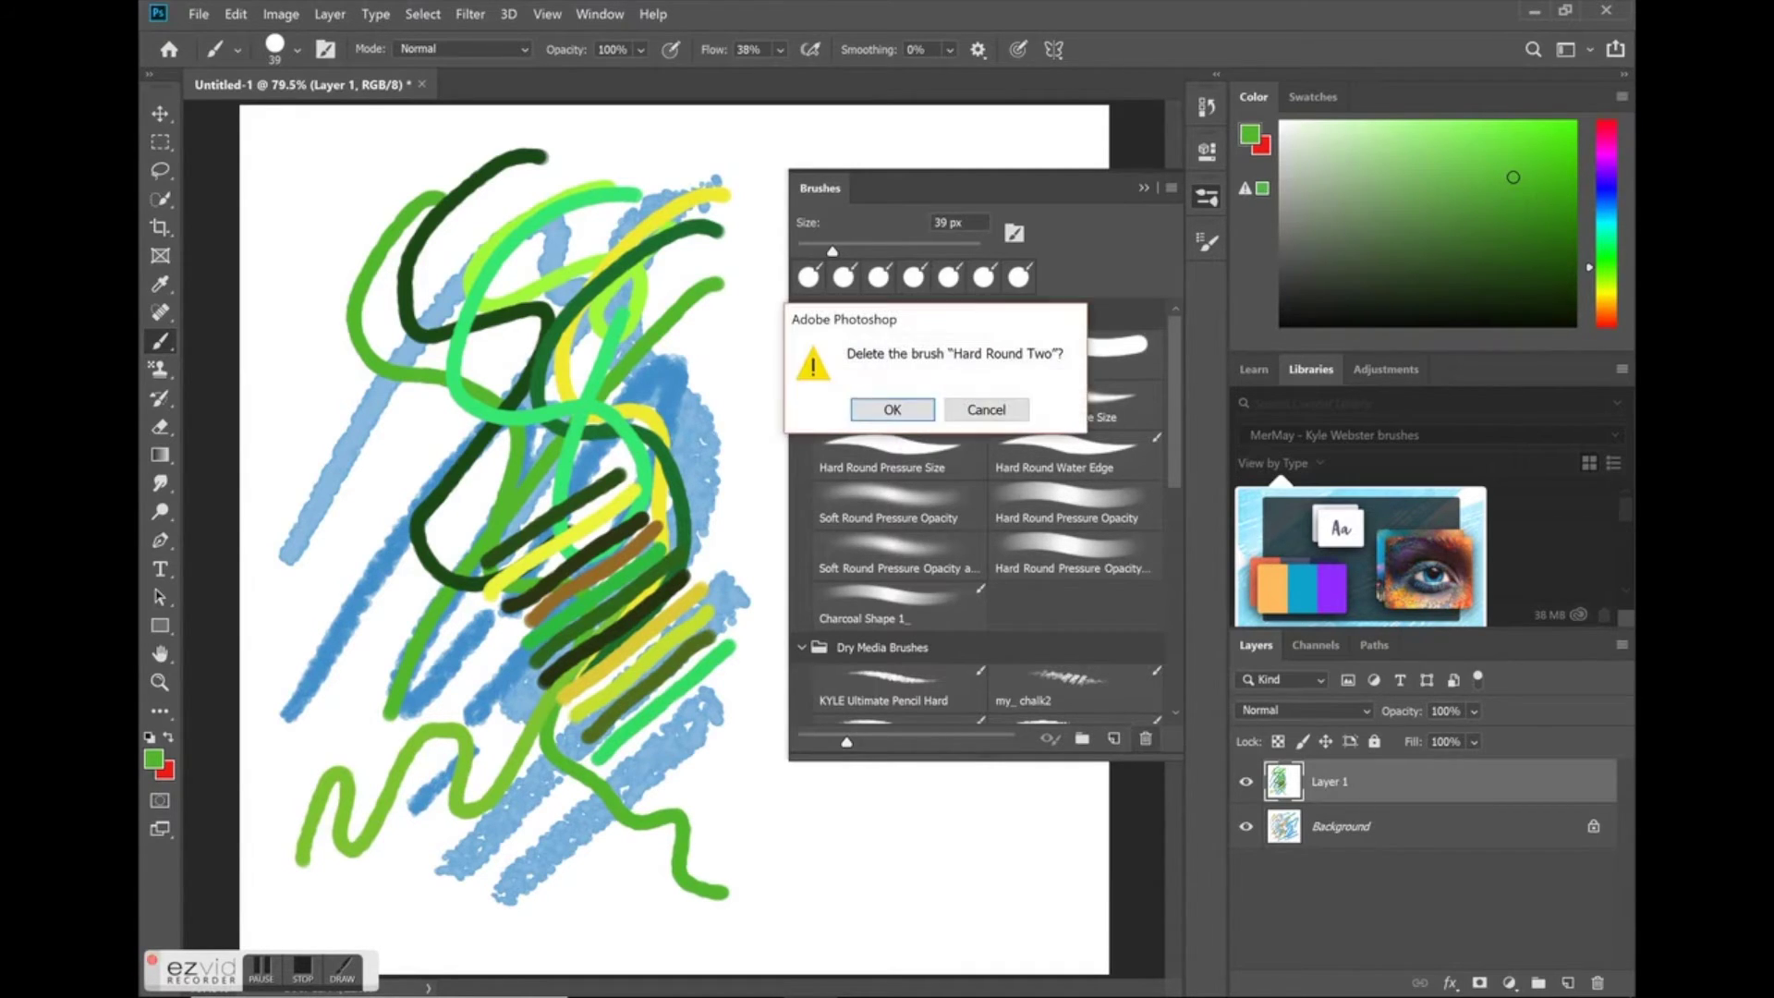
{"action": "key", "text": "Return"}
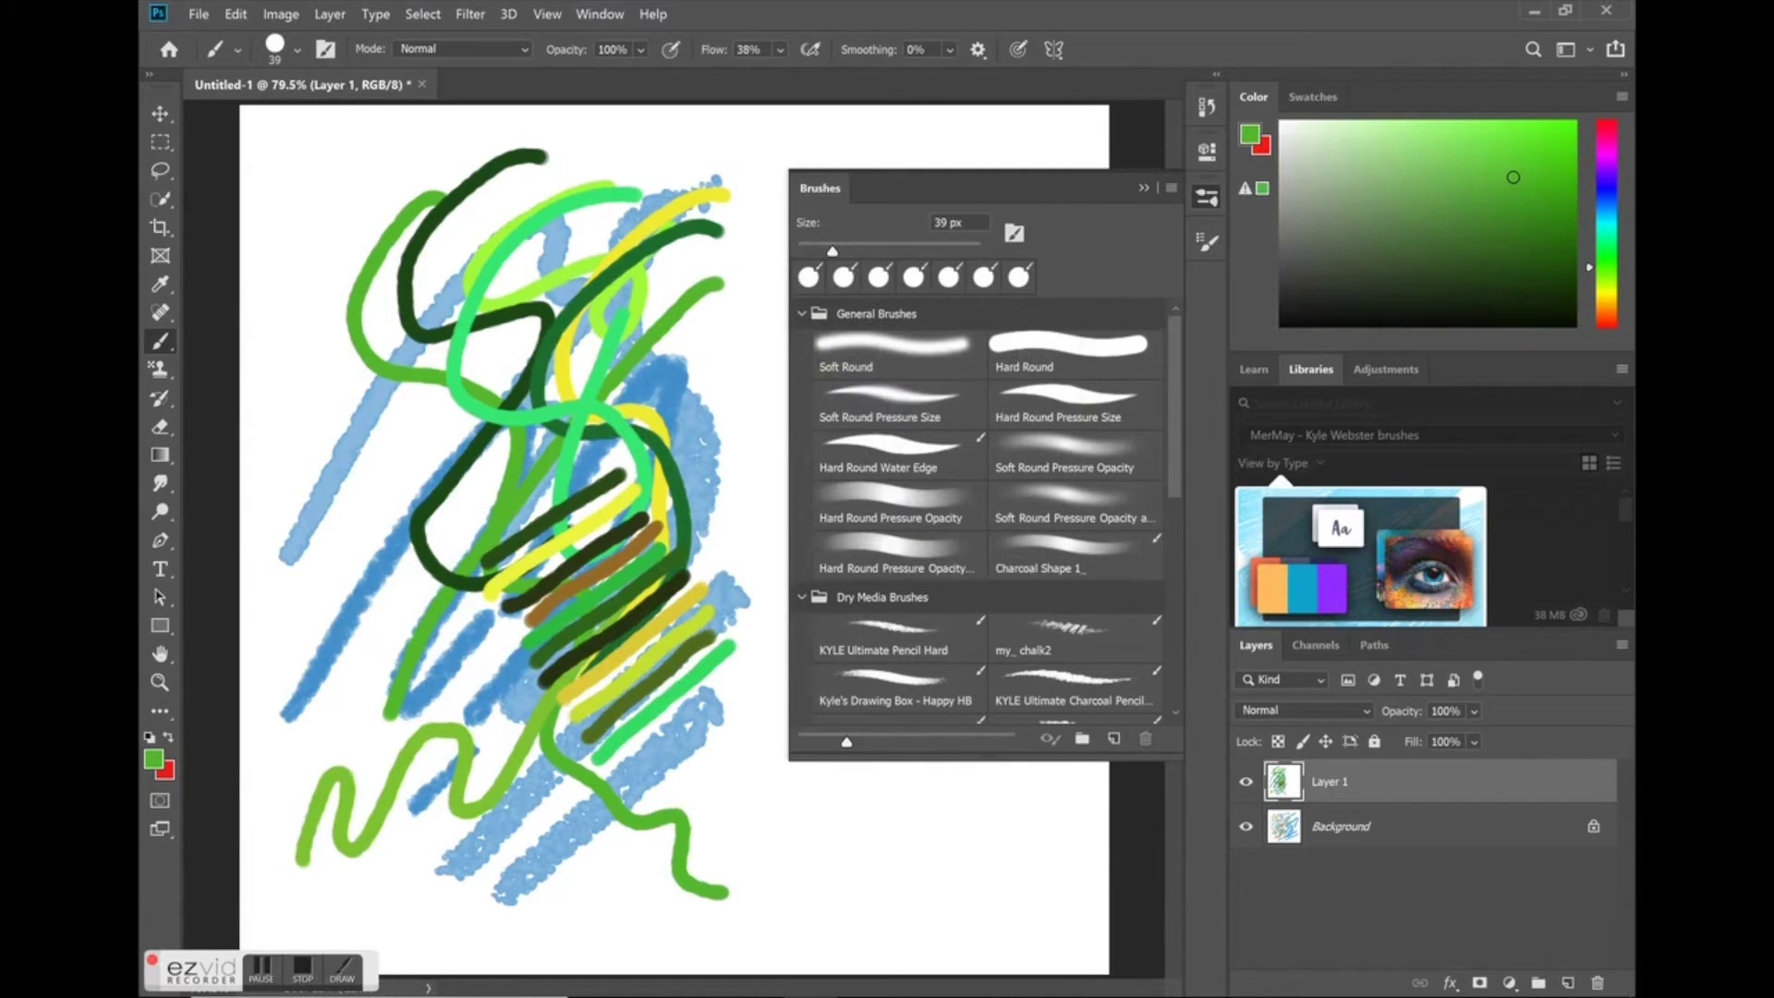
{"action": "left_click", "coordinate": [892, 415]}
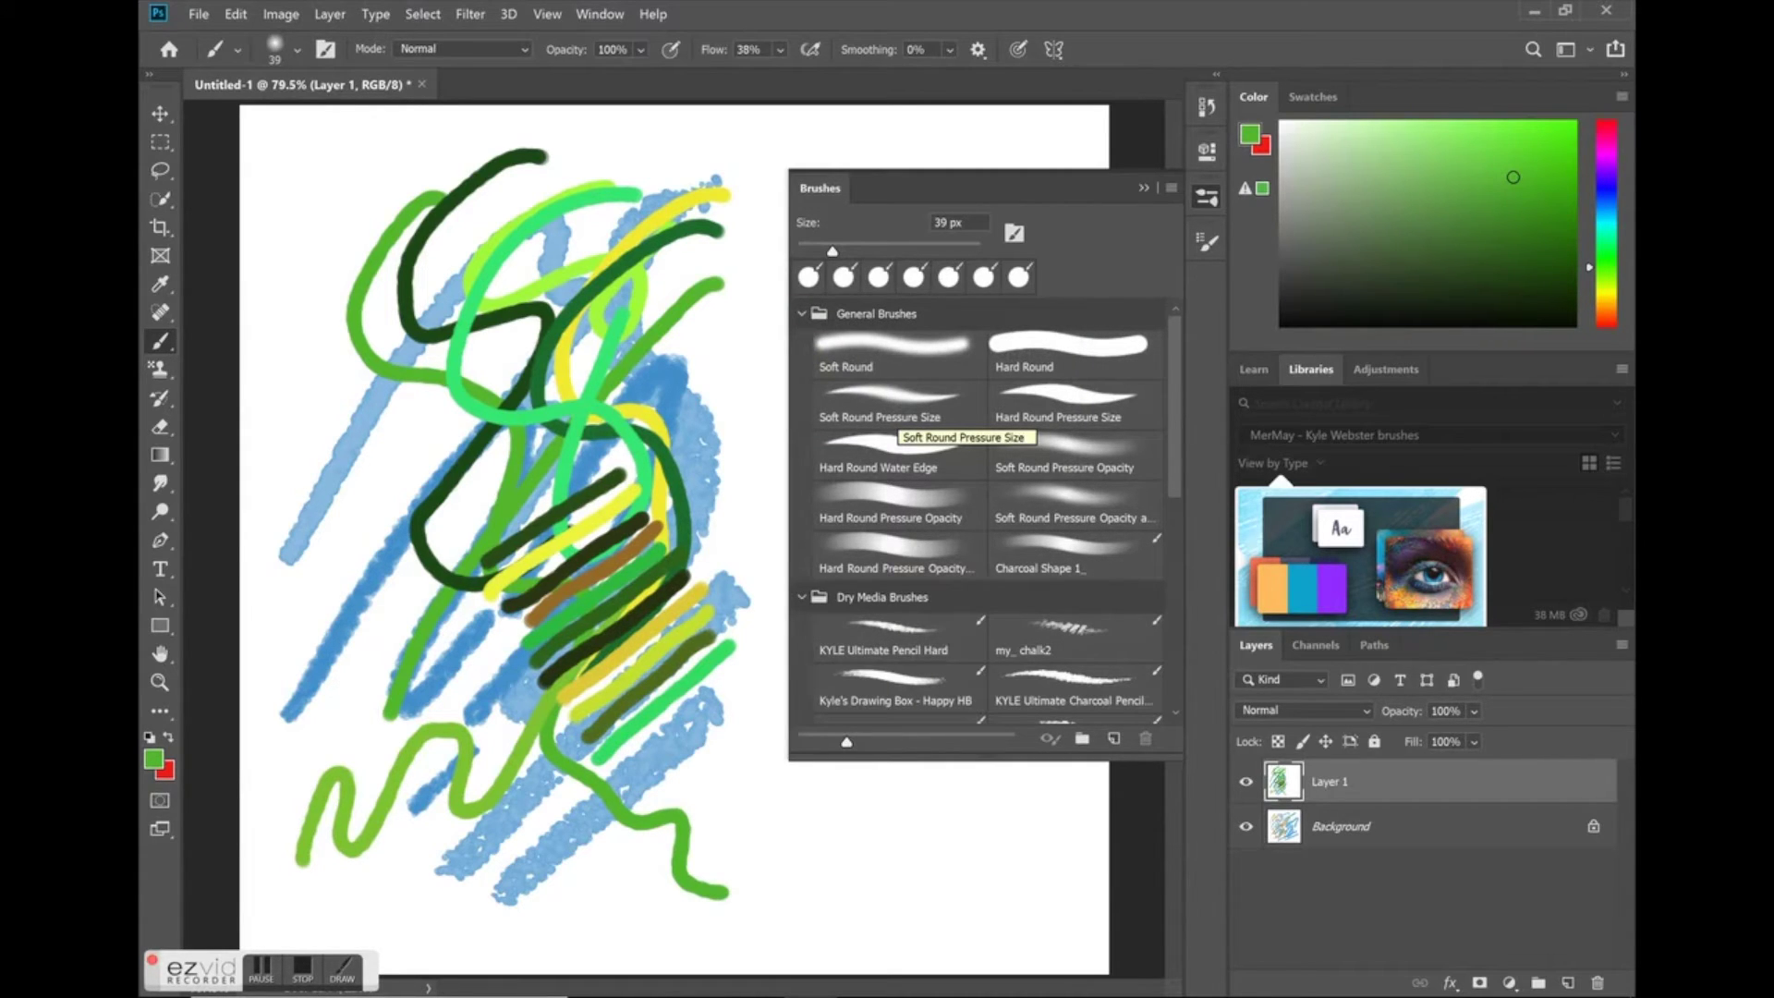
Browse the preset list through the Dry Media and Wet Media brushes and return to the General Brushes group.
{"action": "left_click_drag", "start_coordinate": [1176, 502], "coordinate": [1179, 684]}
{"action": "scroll", "coordinate": [979, 509], "scroll_direction": "up", "scroll_amount": 10}
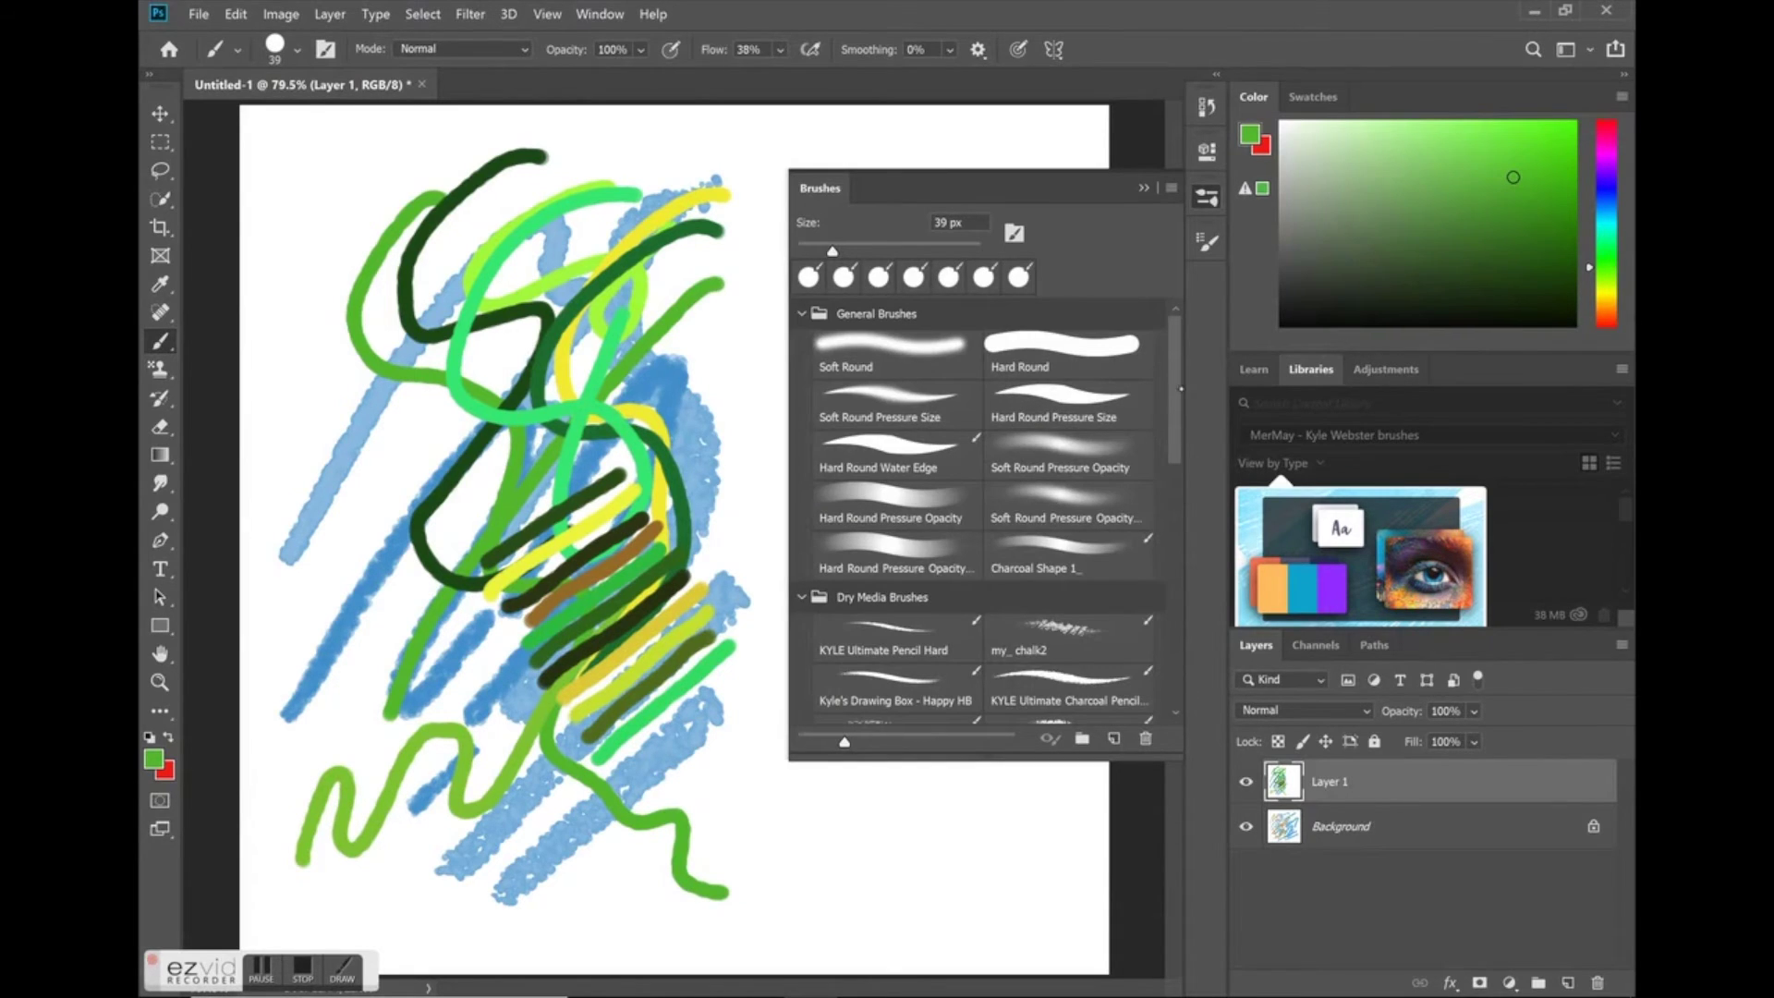
{"action": "scroll", "coordinate": [980, 509], "scroll_direction": "down", "scroll_amount": 8}
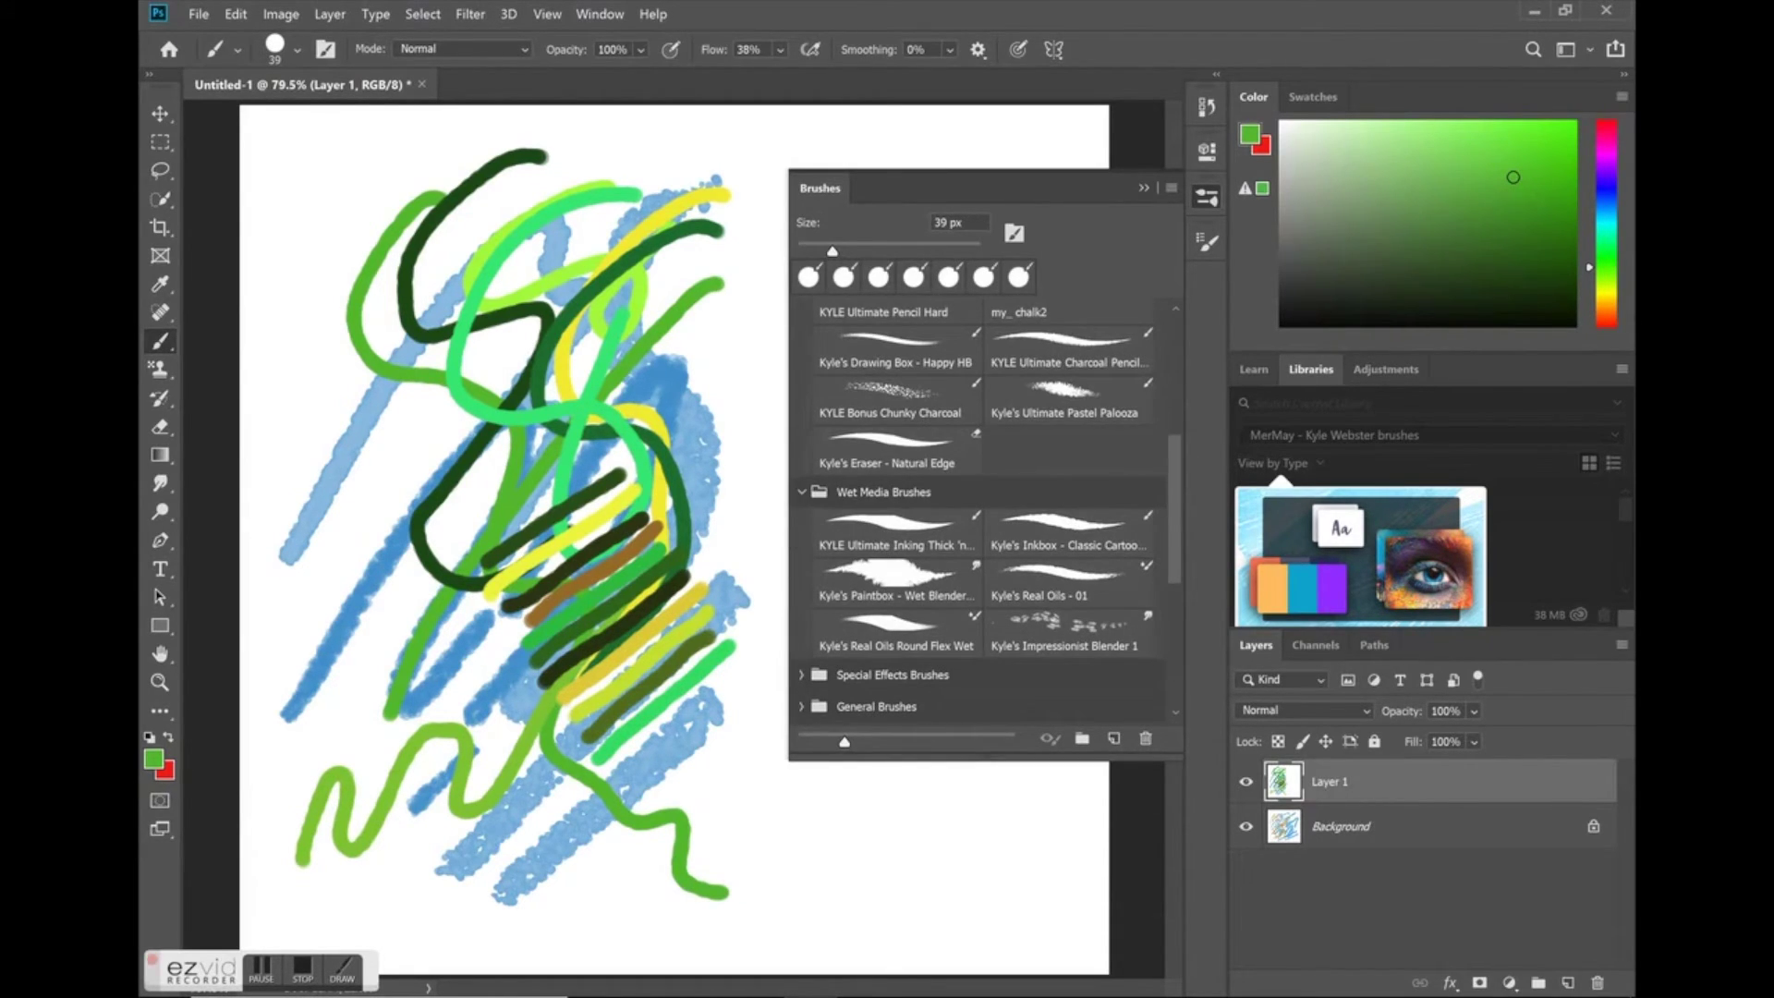
{"action": "left_click", "coordinate": [1081, 534]}
{"action": "left_click", "coordinate": [1081, 534]}
{"action": "scroll", "coordinate": [979, 508], "scroll_direction": "up", "scroll_amount": 10}
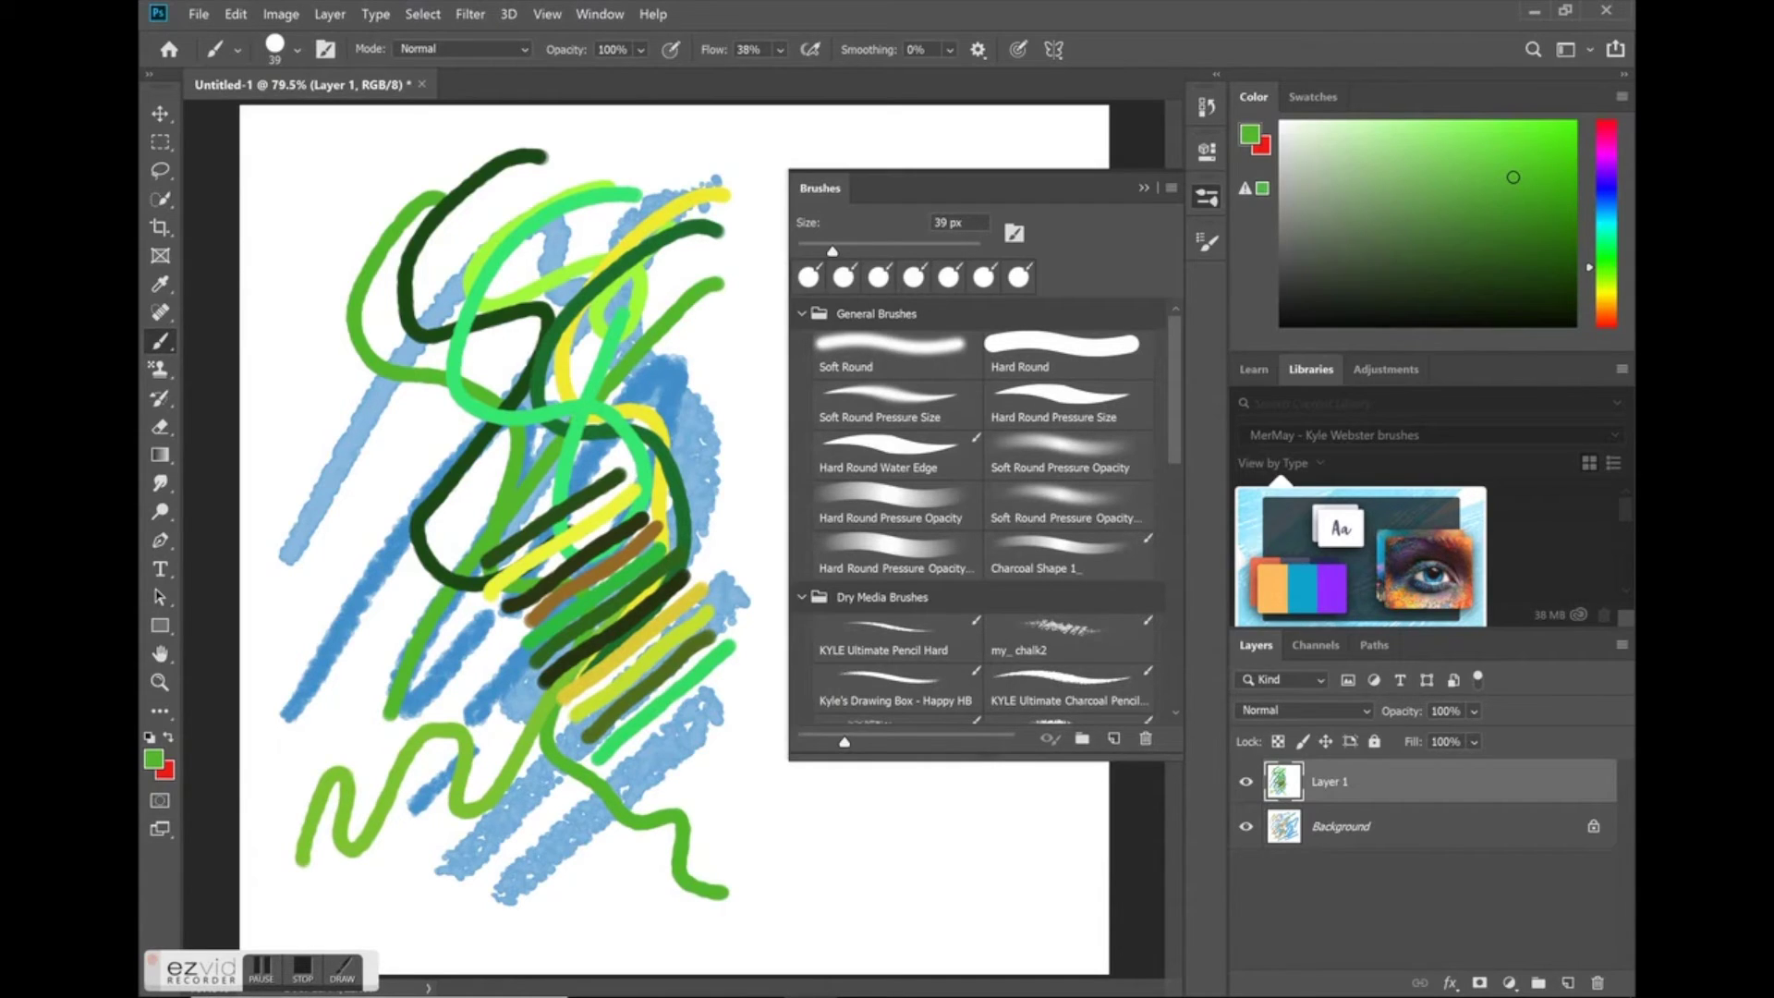
Choose the Hard Round Pressure Size brush, check its brush settings, and put the brush presets away.
{"action": "left_click", "coordinate": [1083, 407]}
{"action": "left_click", "coordinate": [1207, 242]}
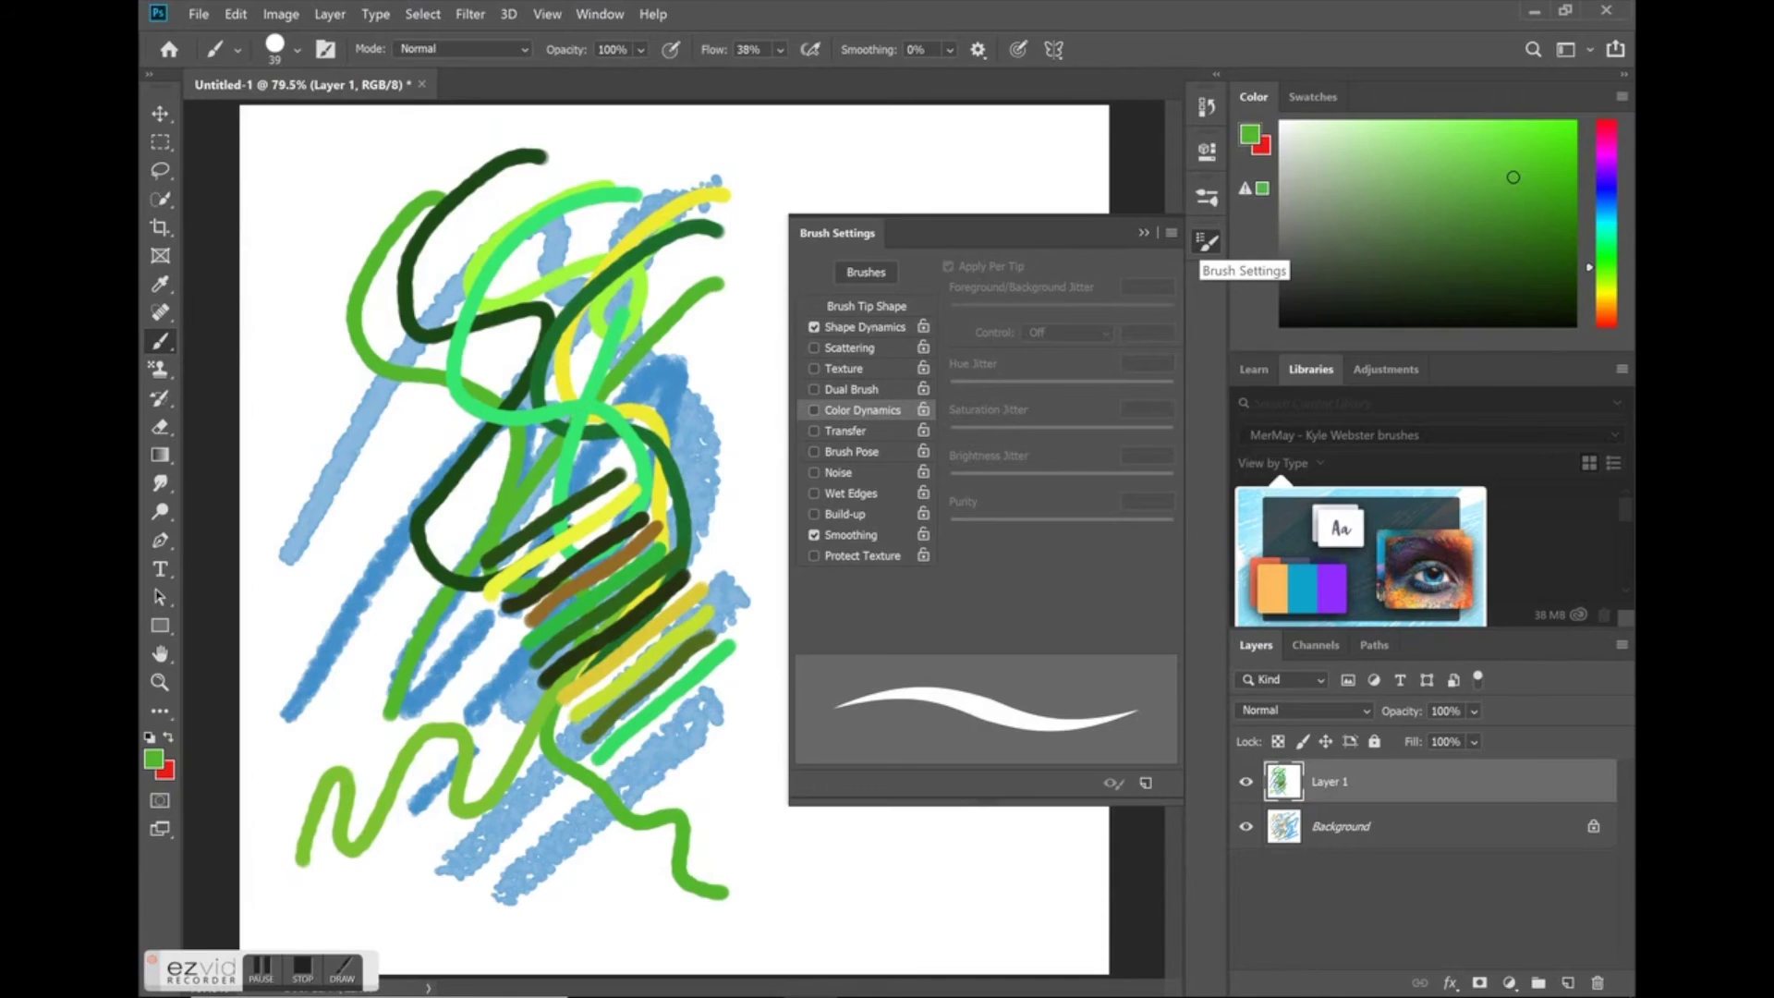
{"action": "left_click", "coordinate": [1207, 197]}
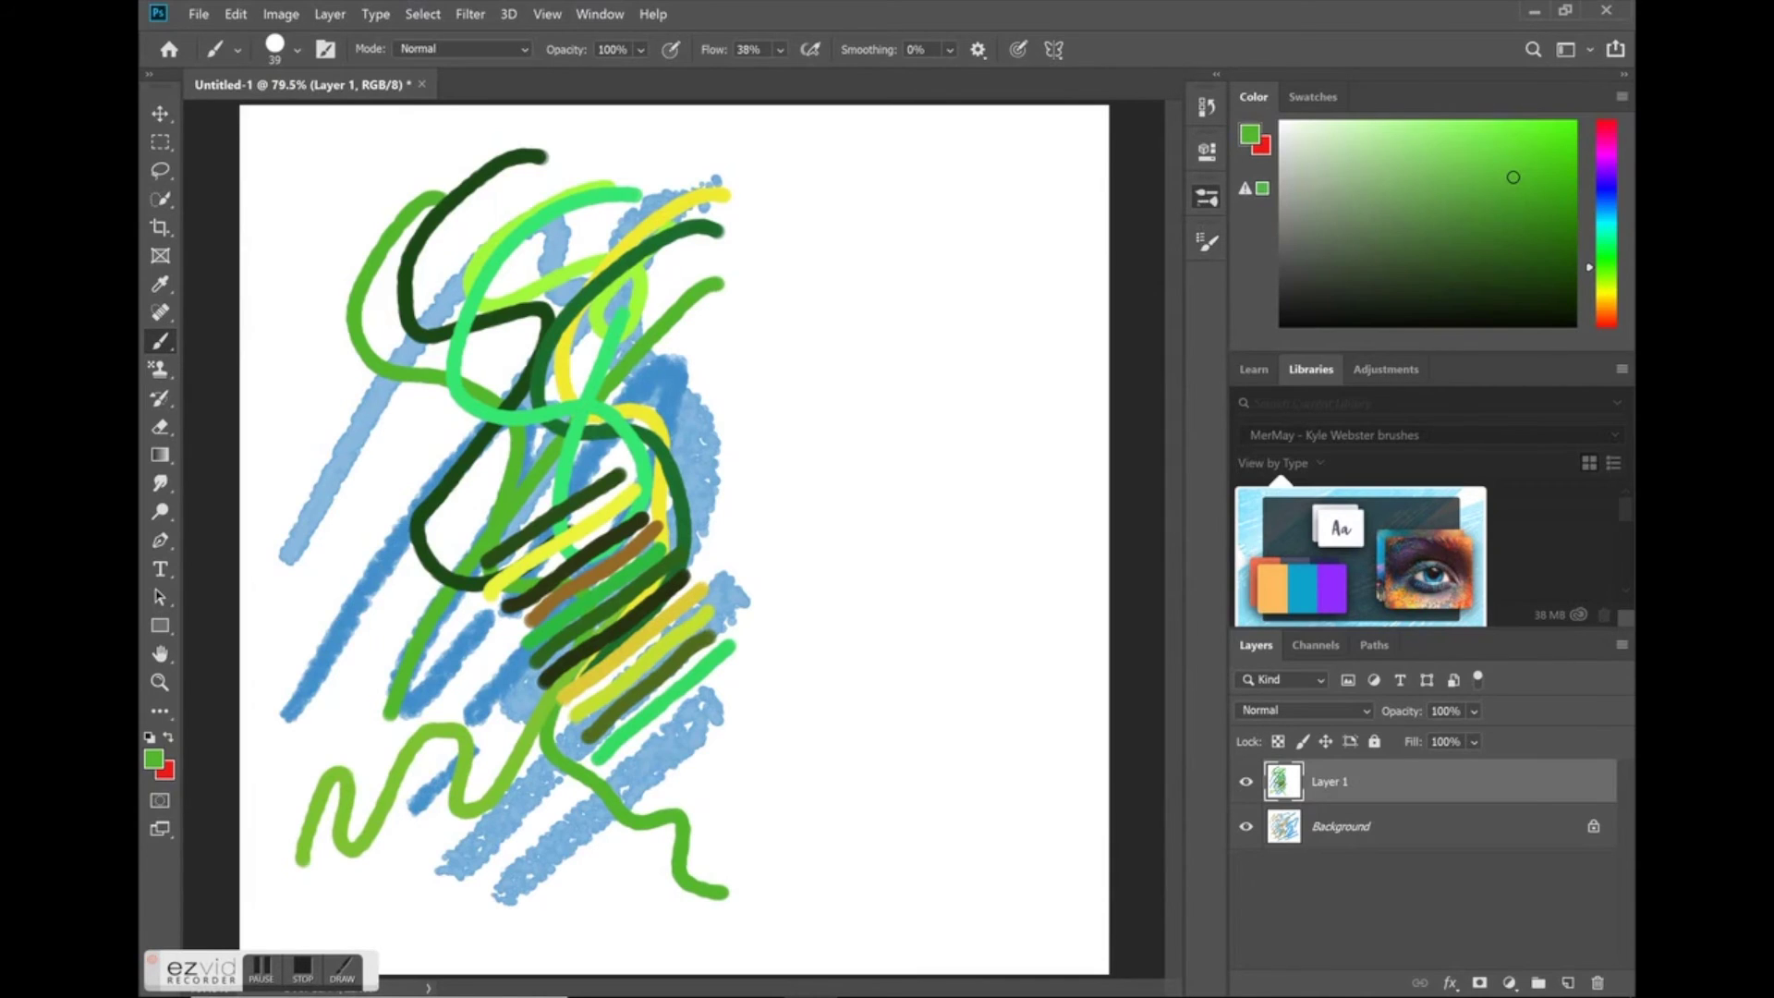
{"action": "left_click", "coordinate": [1057, 348]}
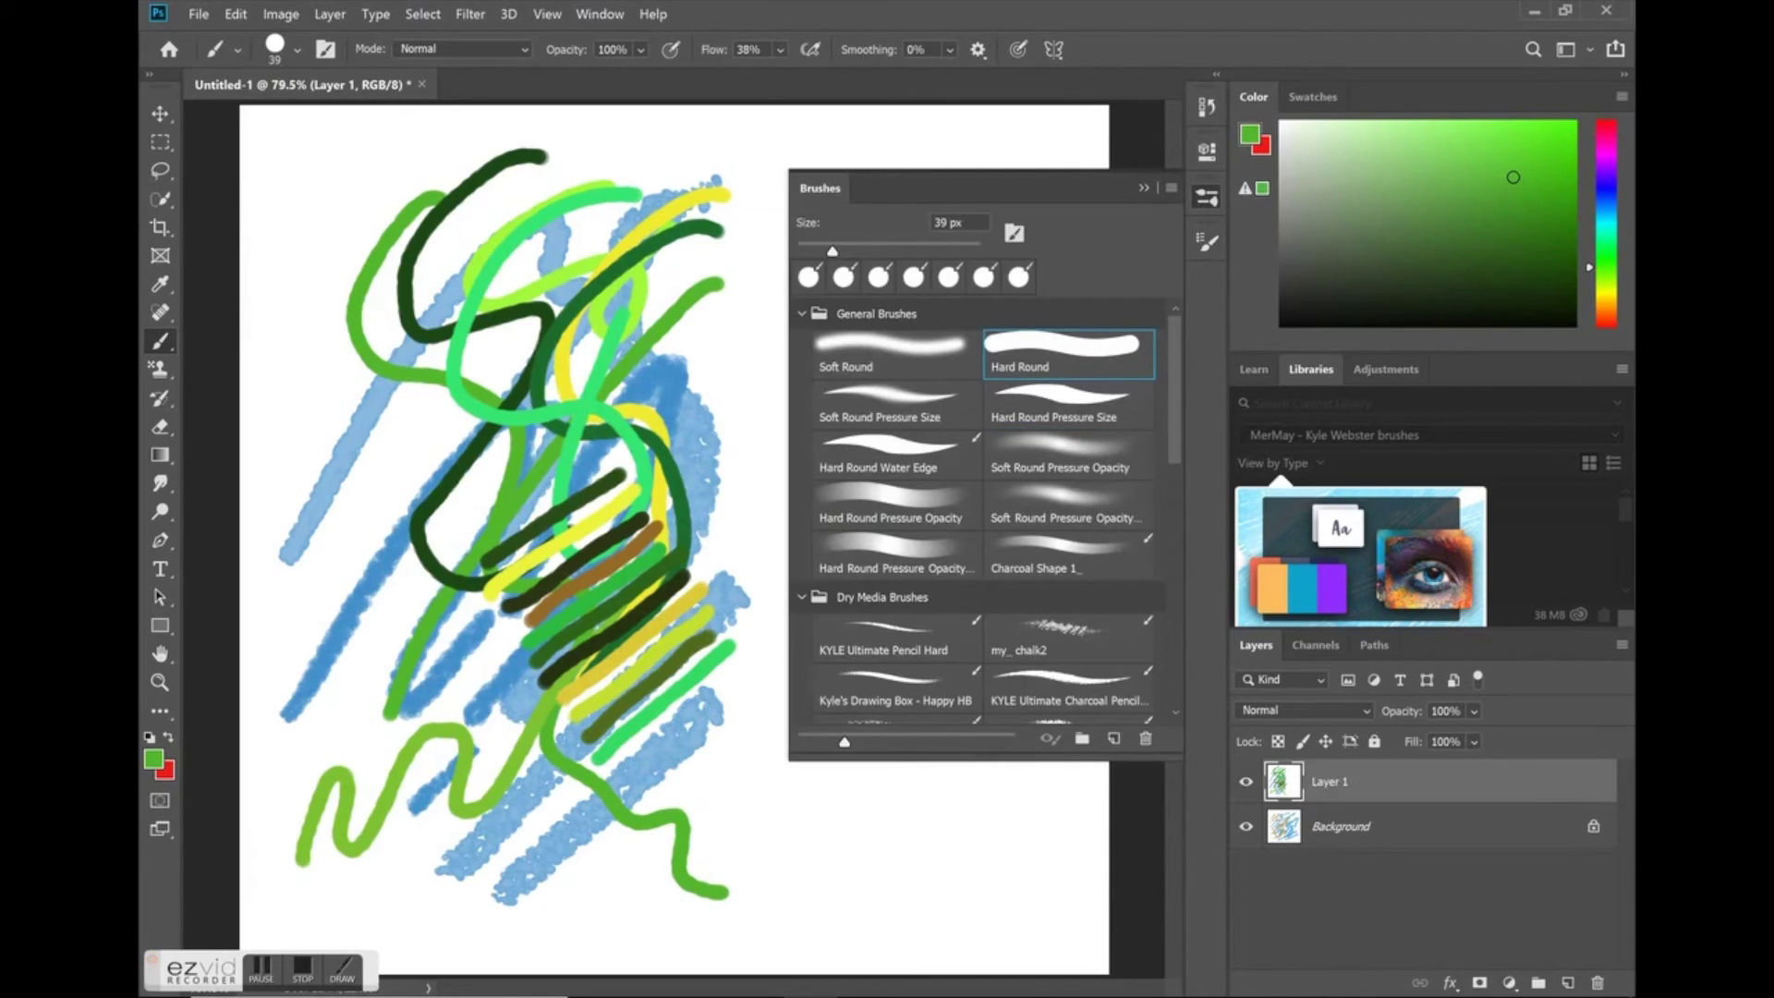
{"action": "left_click", "coordinate": [1080, 397]}
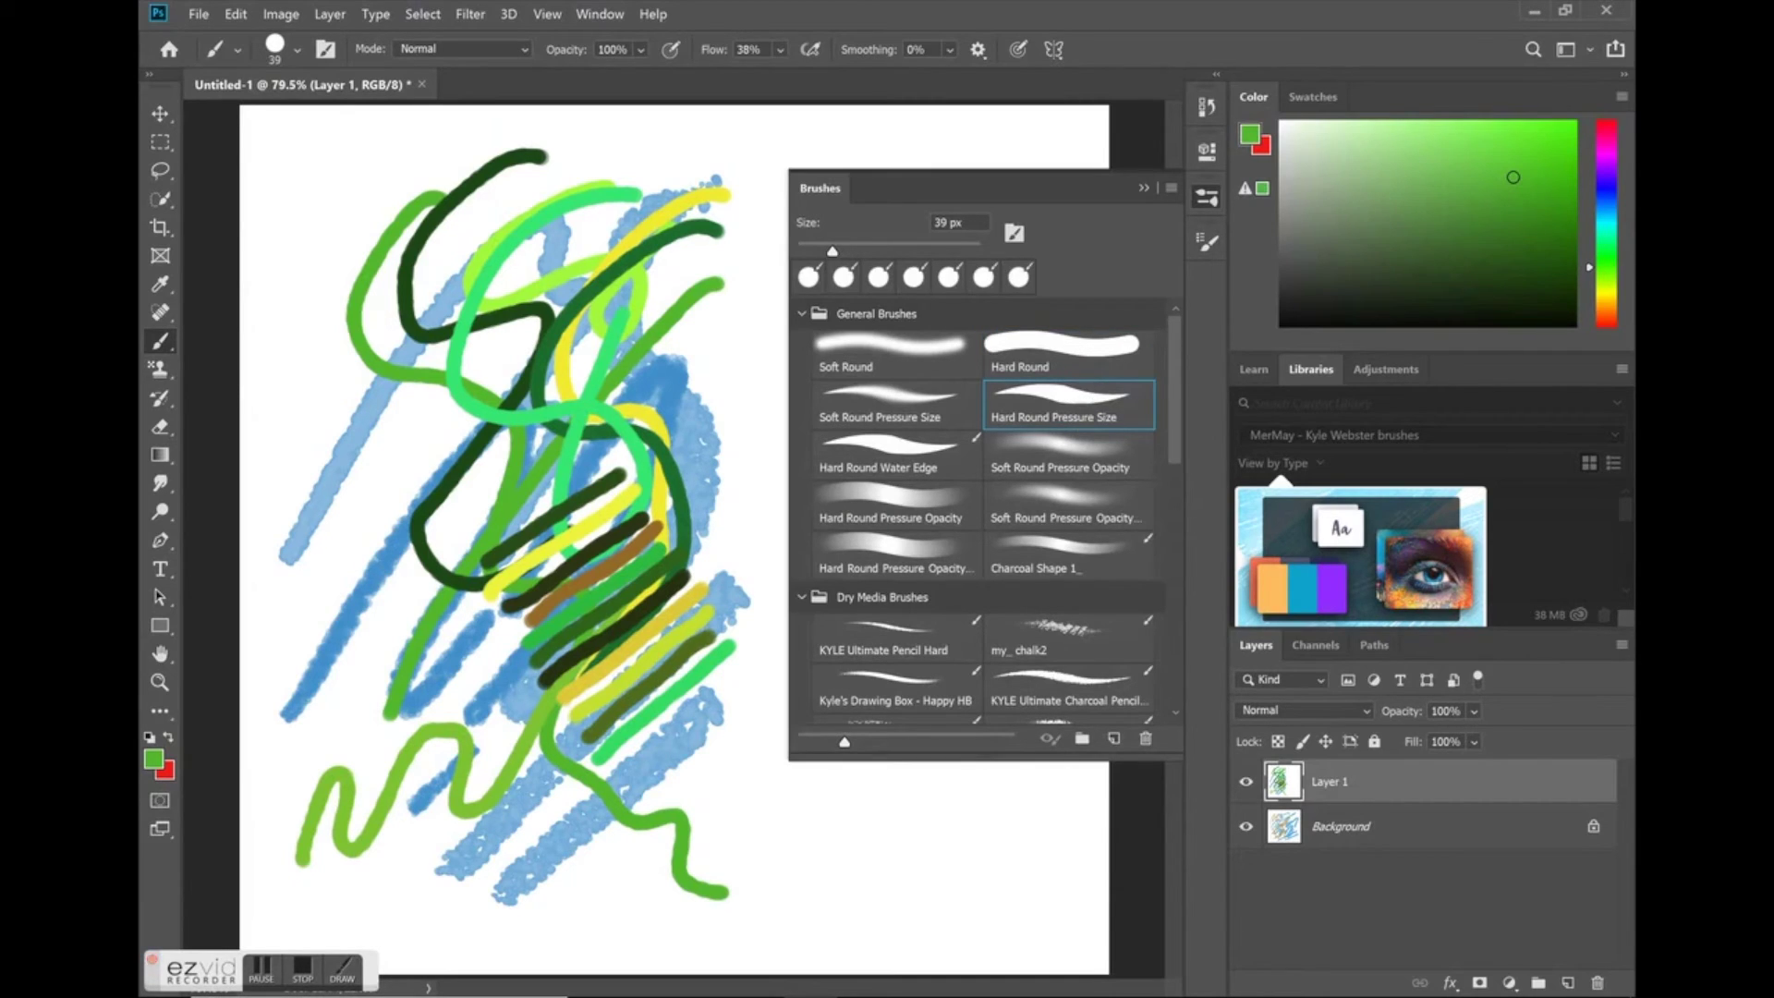
{"action": "left_click", "coordinate": [1210, 198]}
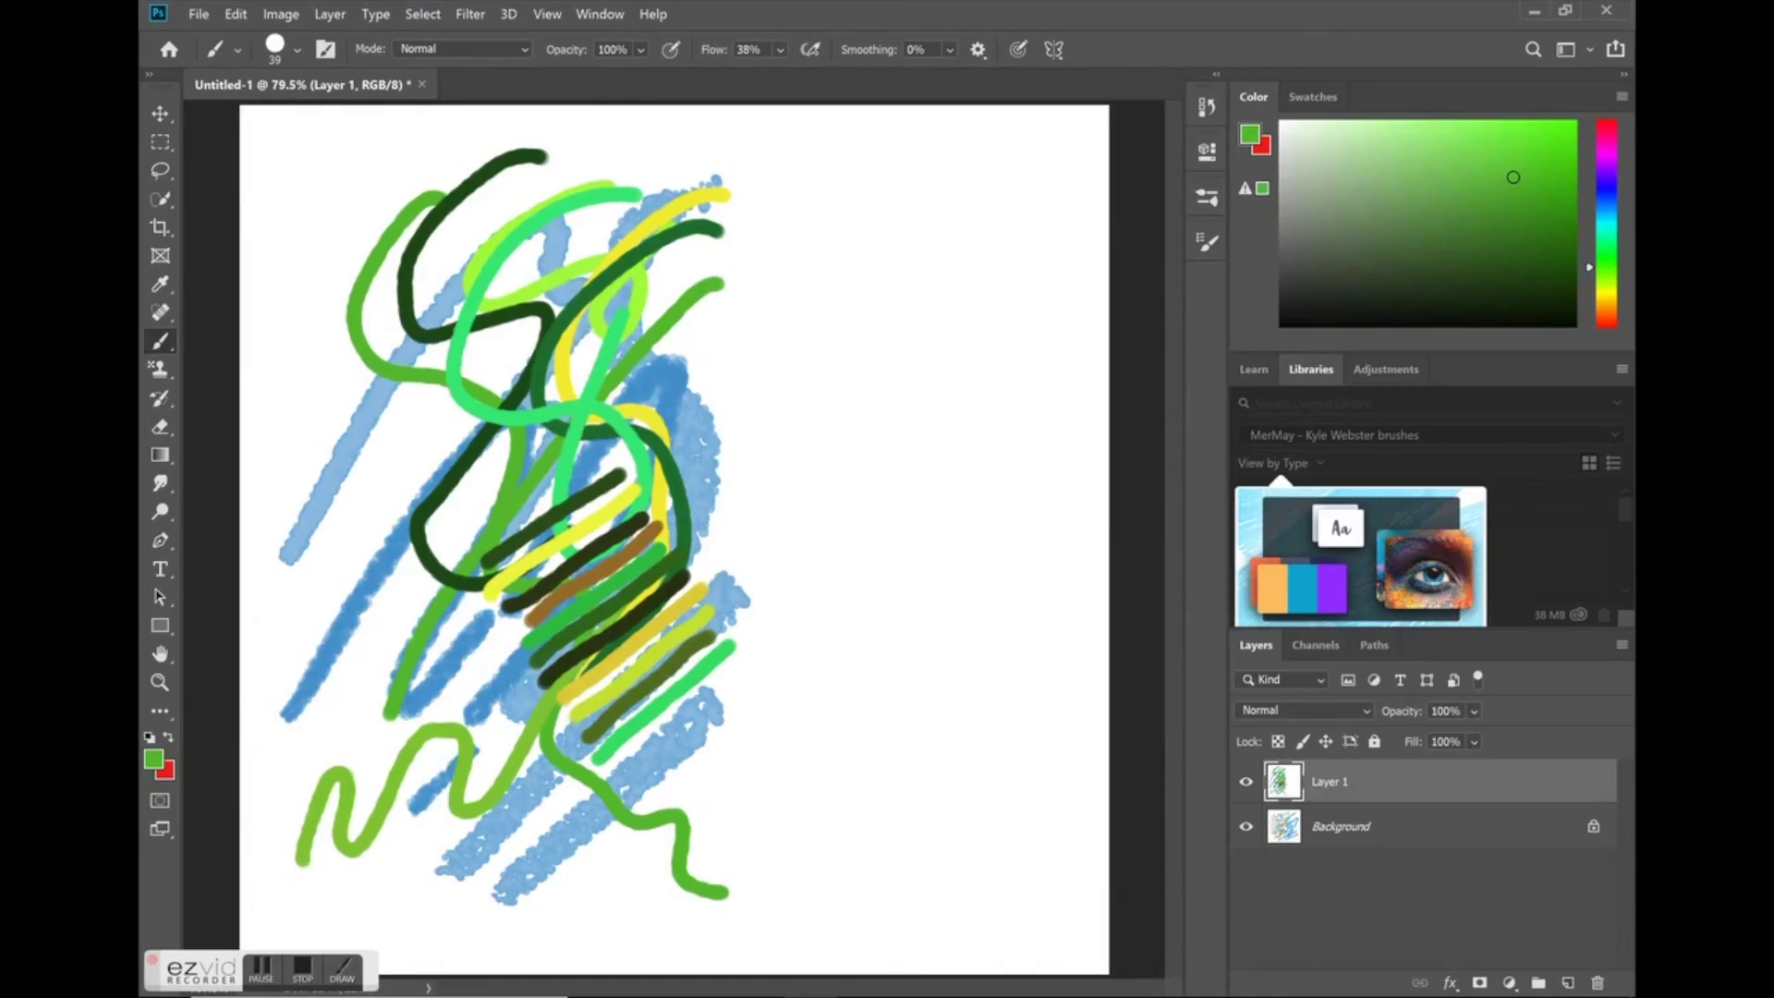